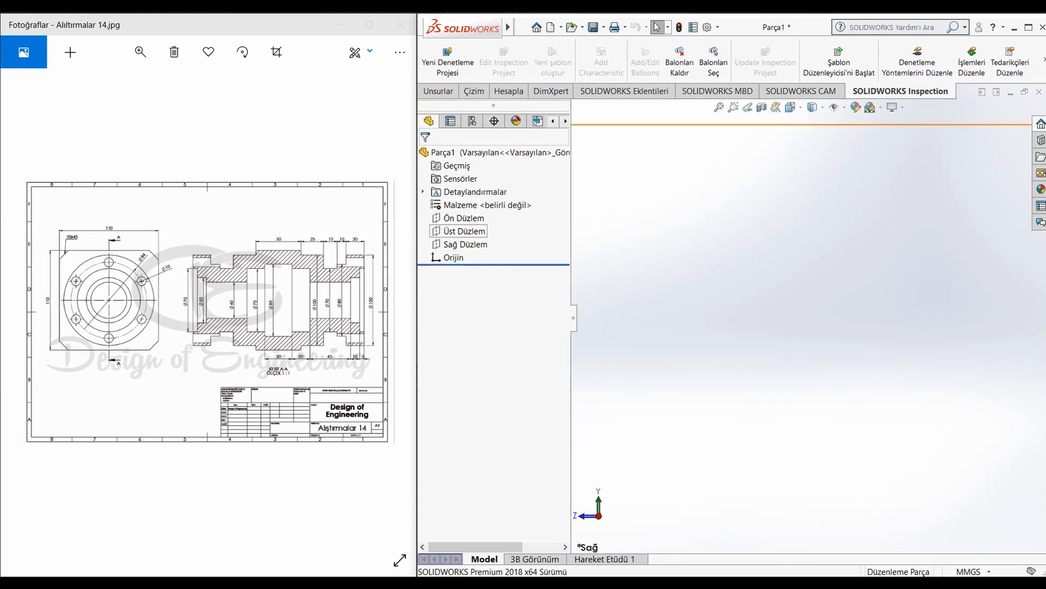
# Step: On the Right Plane, sketch a stepped line outline from the origin with five horizontal segments, stepping down twice then up twice, spanning about 97 mm
pyautogui.click(465, 245)
pyautogui.click(481, 225)
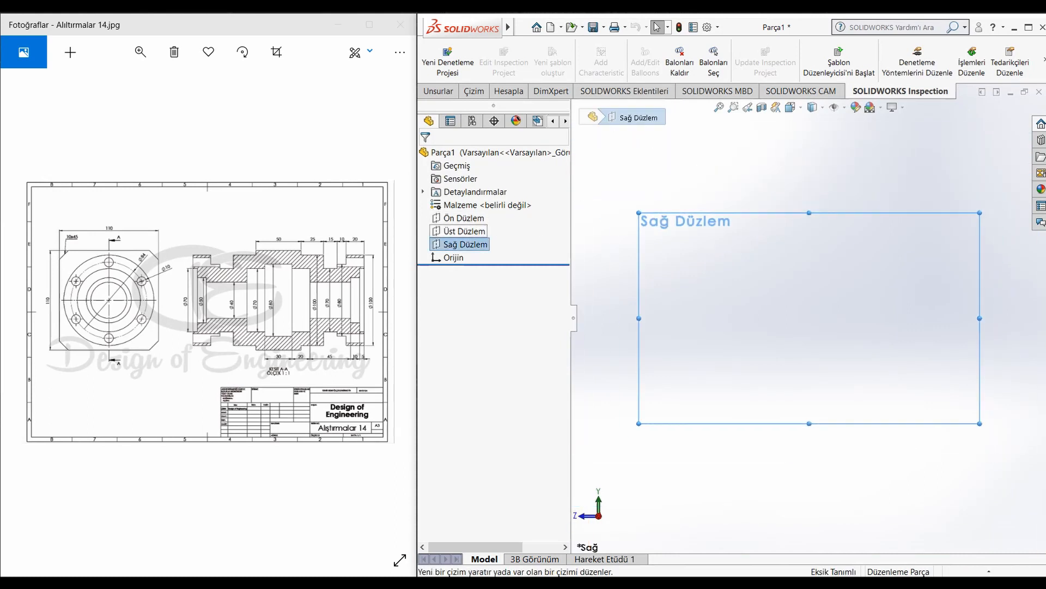
pyautogui.click(525, 46)
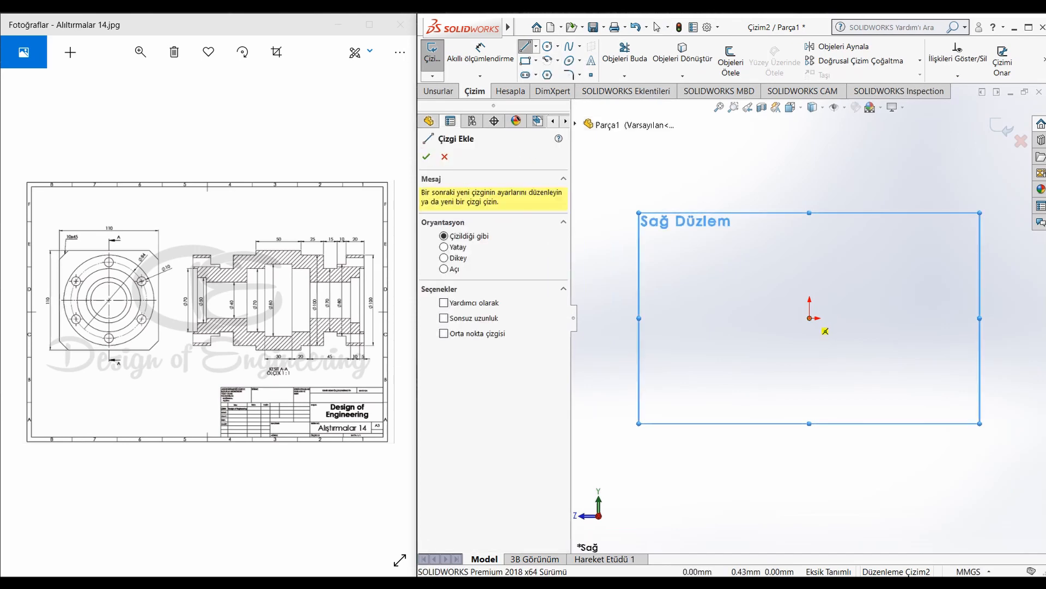
pyautogui.click(810, 318)
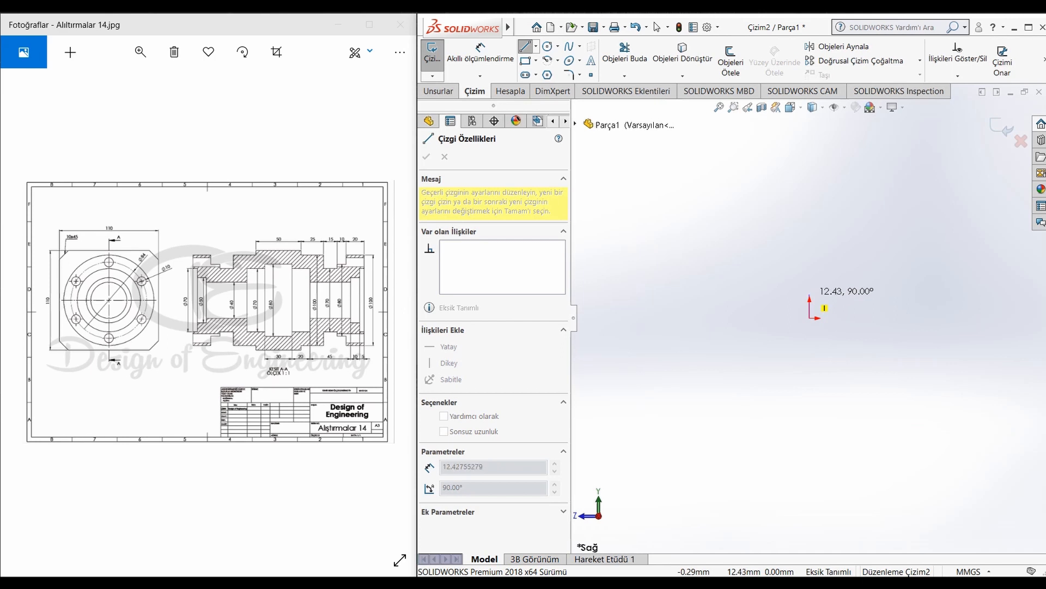
pyautogui.click(810, 294)
pyautogui.click(846, 294)
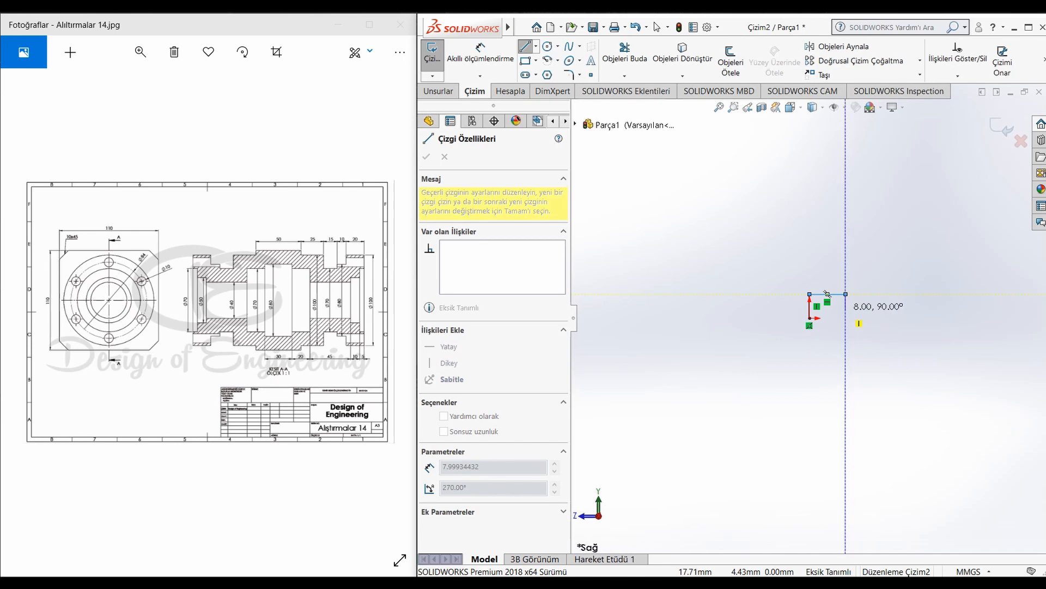
pyautogui.click(851, 309)
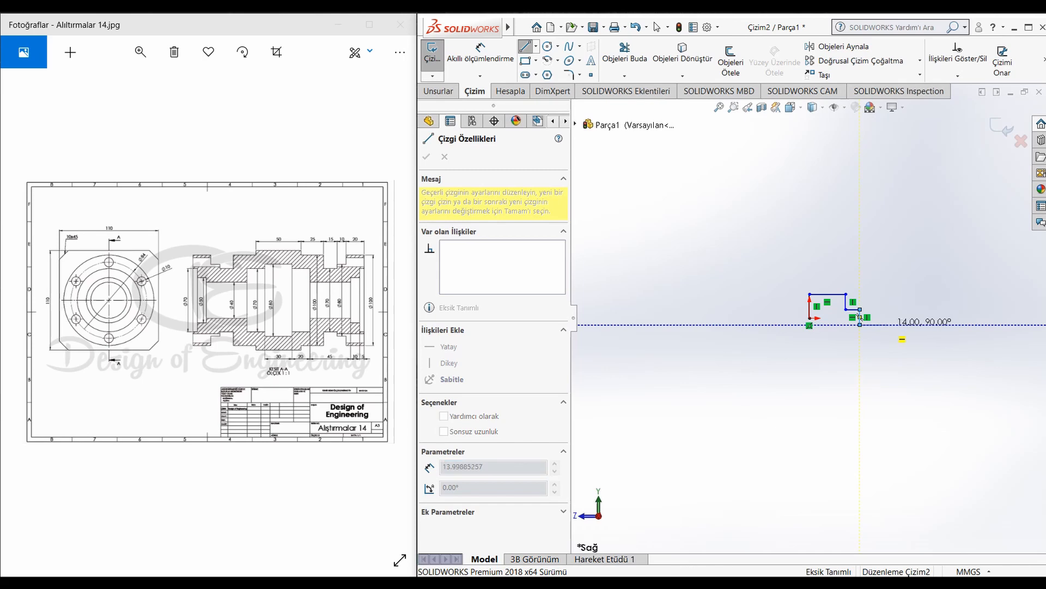
pyautogui.click(886, 325)
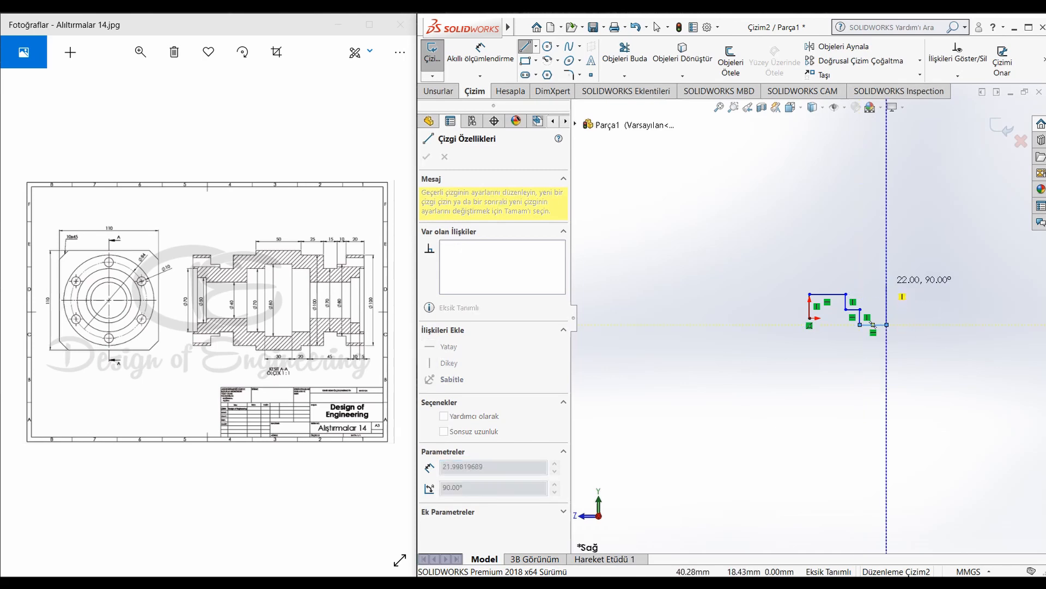
pyautogui.click(887, 282)
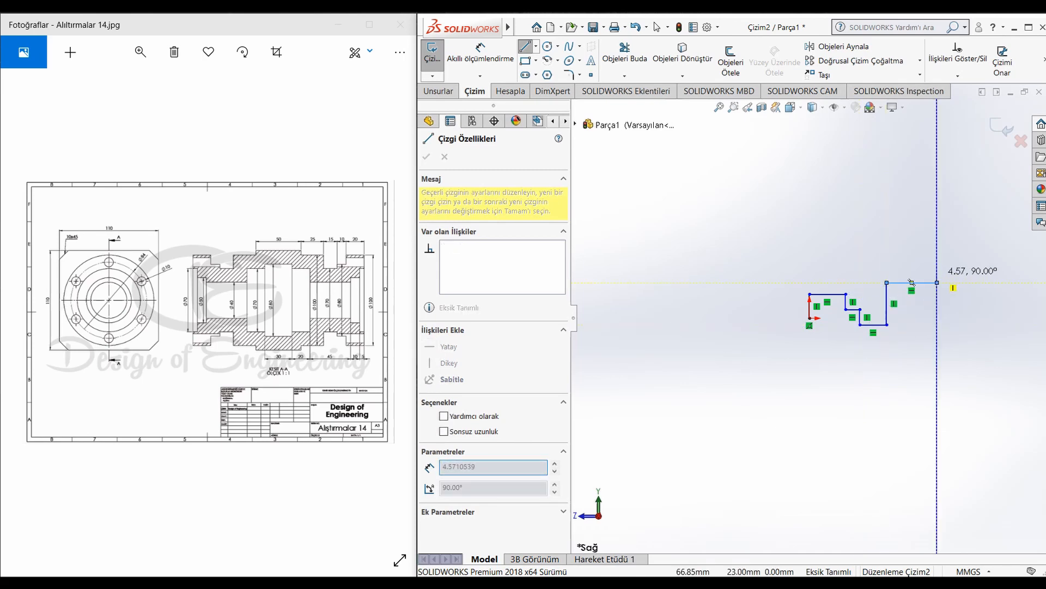
pyautogui.click(936, 282)
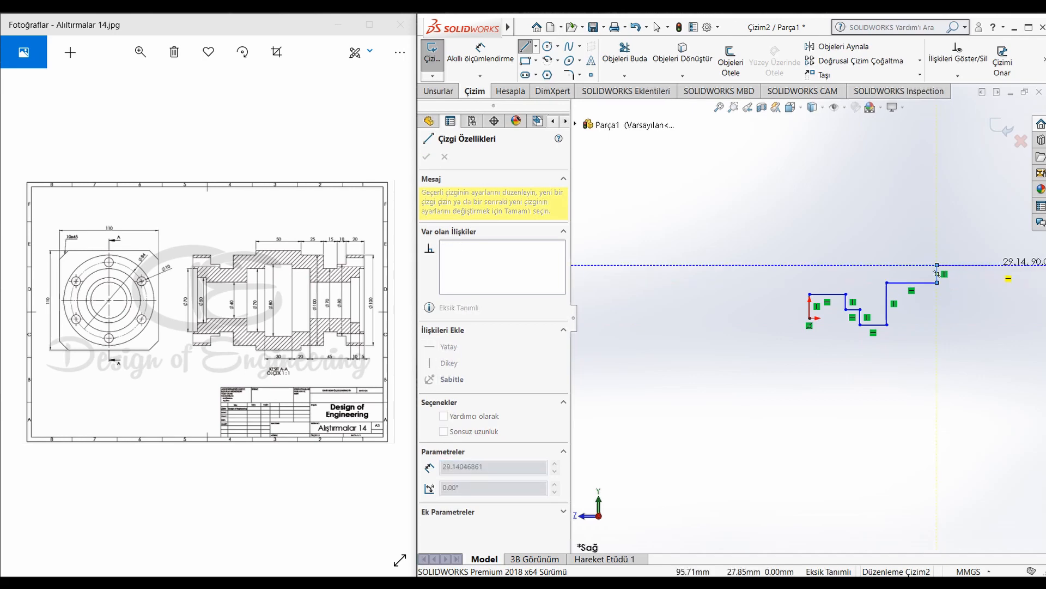
pyautogui.click(937, 266)
pyautogui.click(995, 265)
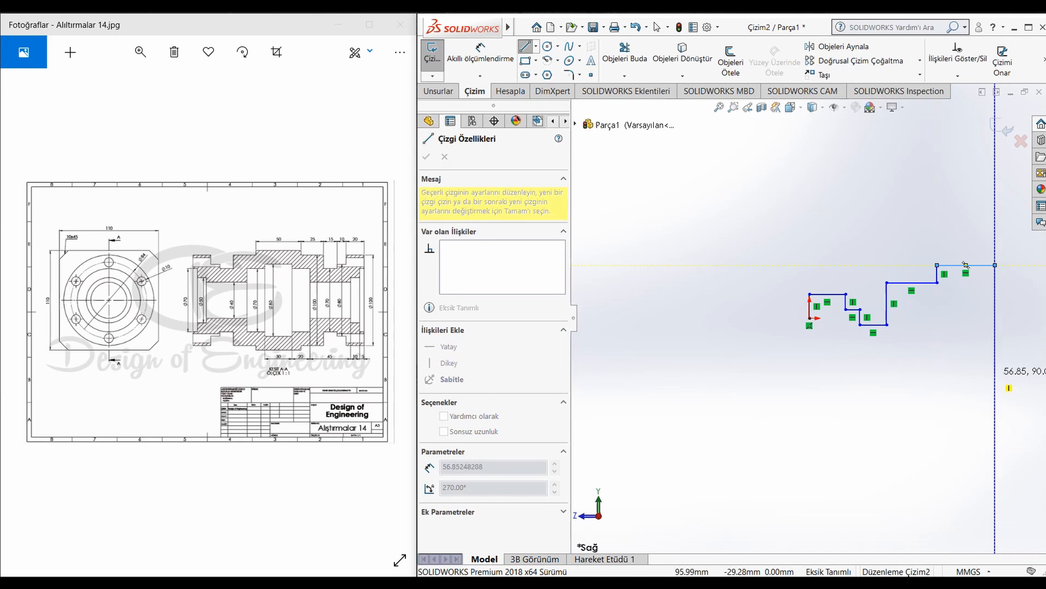
# Step: Extend the outline with a vertical line about 57 mm down and a horizontal line about 97 mm back to below the origin
pyautogui.click(996, 374)
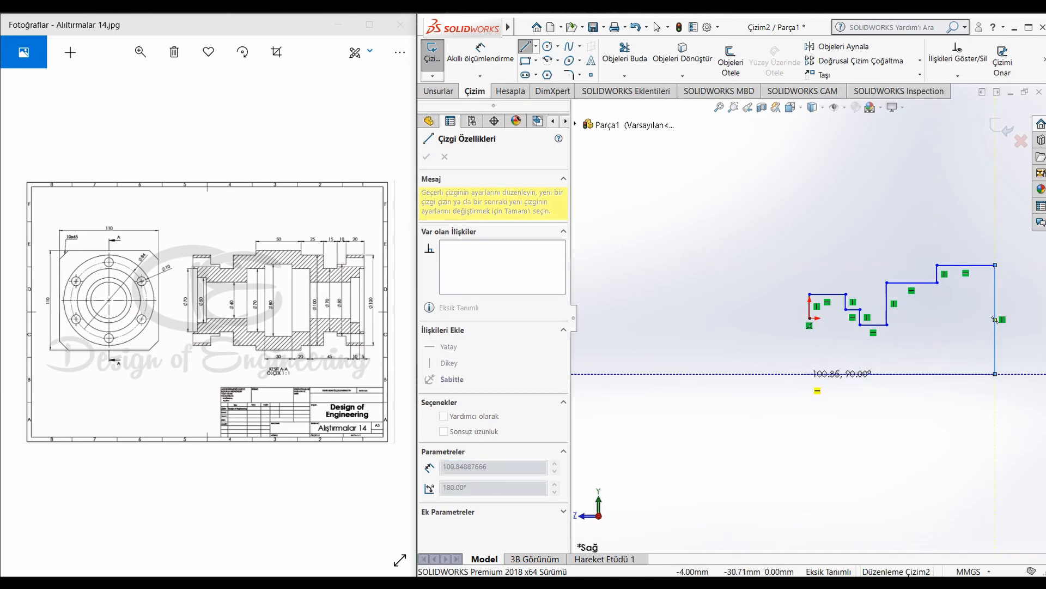
pyautogui.click(809, 374)
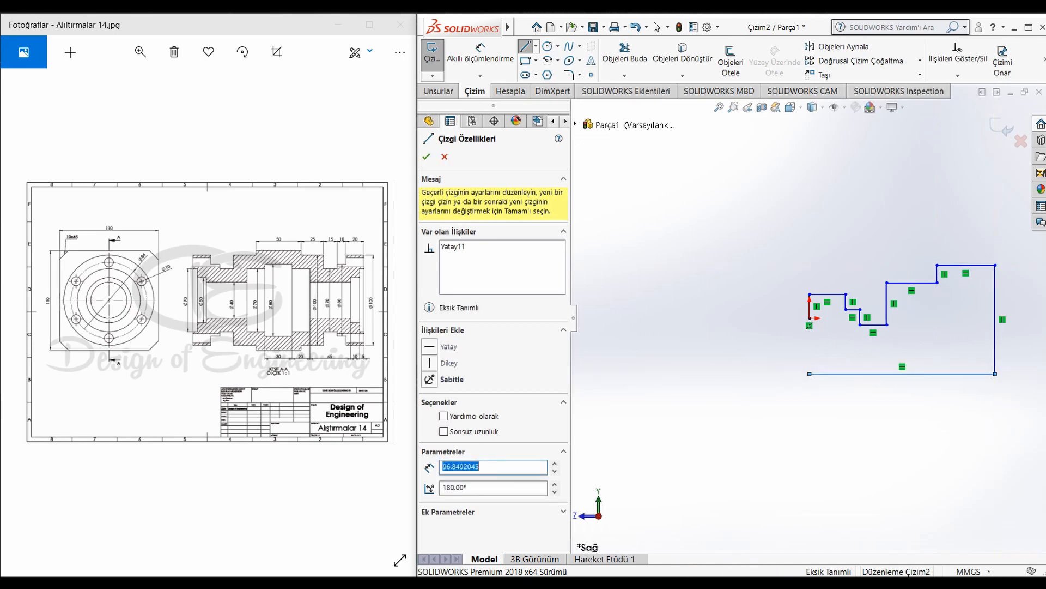
pyautogui.click(657, 27)
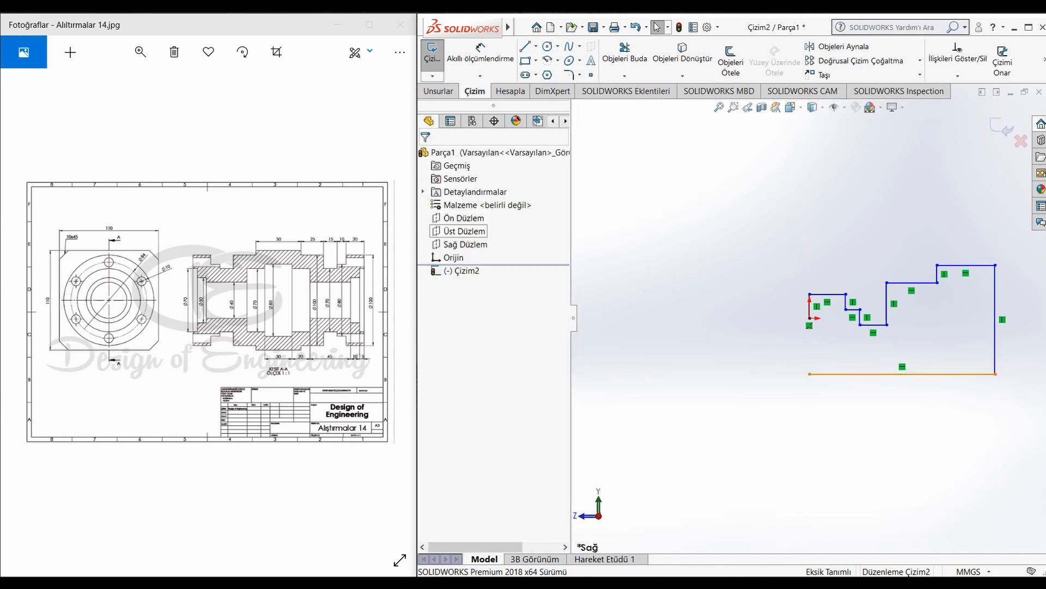
# Step: Add a vertical relation between the free end of the lower horizontal line and the outline's start point at the origin
pyautogui.click(810, 374)
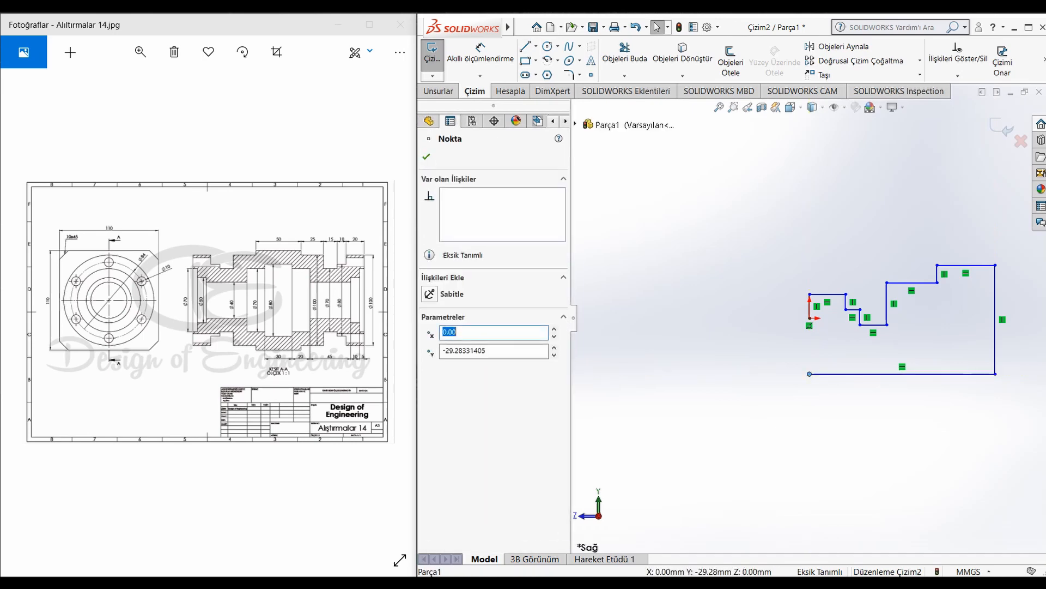
pyautogui.keyDown('ctrl'); pyautogui.click(810, 318); pyautogui.keyUp('ctrl')
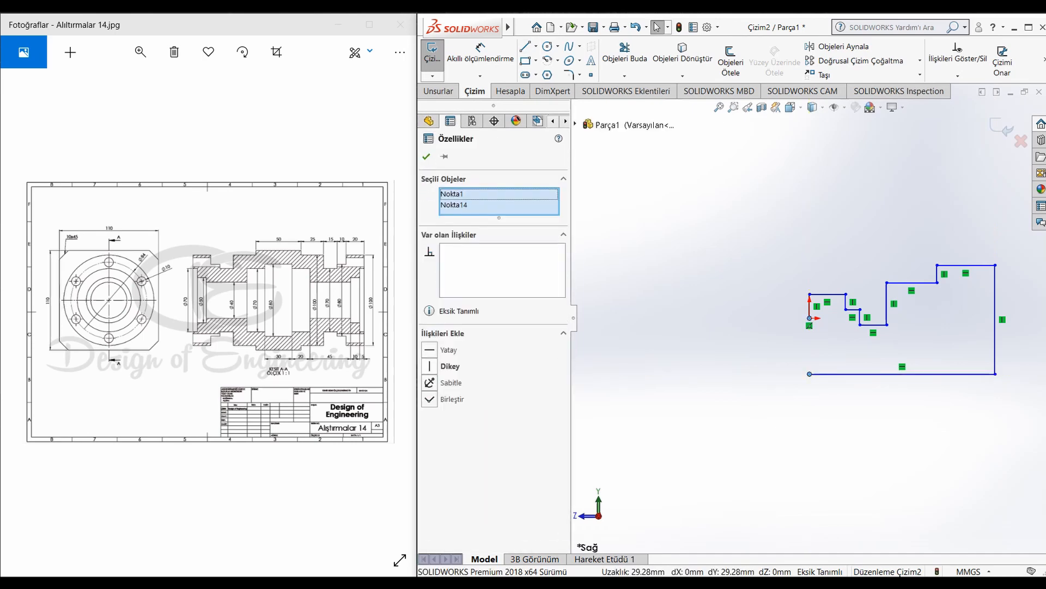
pyautogui.click(430, 366)
pyautogui.click(426, 157)
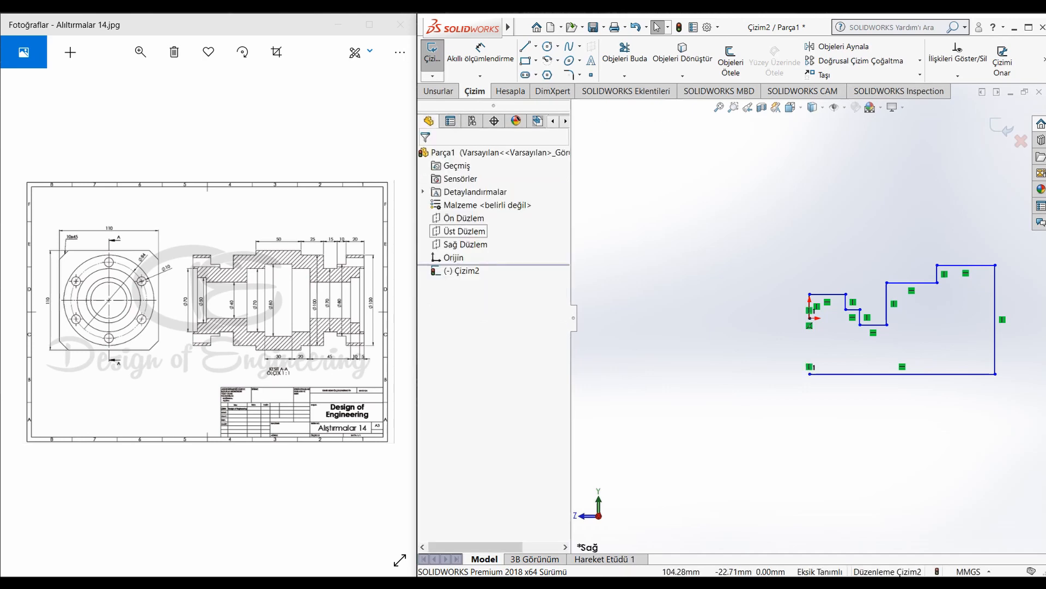
# Step: Convert the long vertical end line and the lower horizontal line to construction geometry
pyautogui.moveTo(1014, 350); pyautogui.dragTo(964, 402)
pyautogui.click(924, 359)
pyautogui.press('Escape')
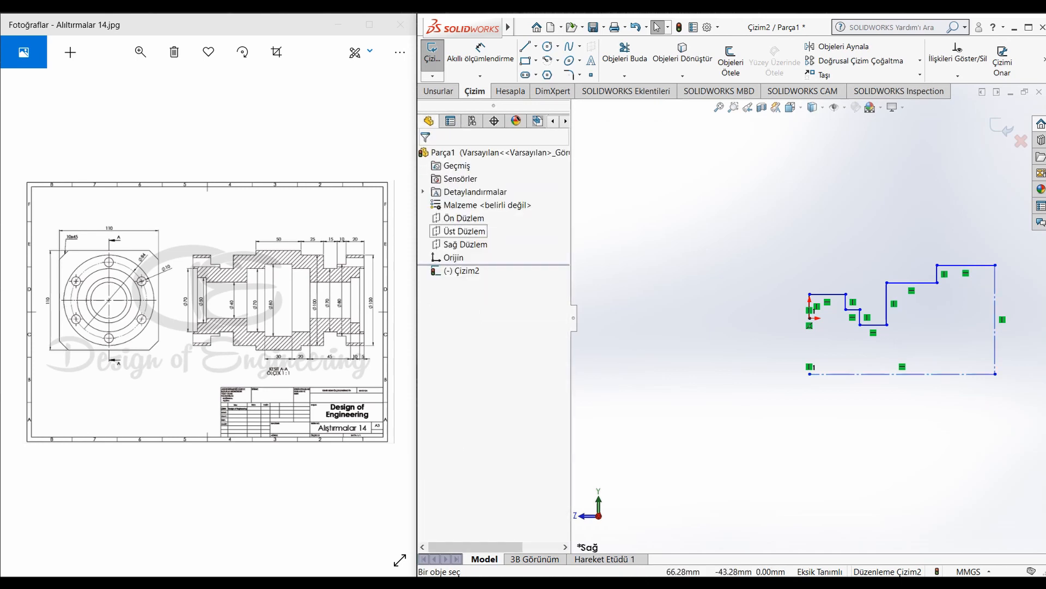
# Step: Dimension the first horizontal segment next to the origin to a length of 20 mm
pyautogui.scroll(1, 983, 413)
pyautogui.scroll(-3, 973, 338)
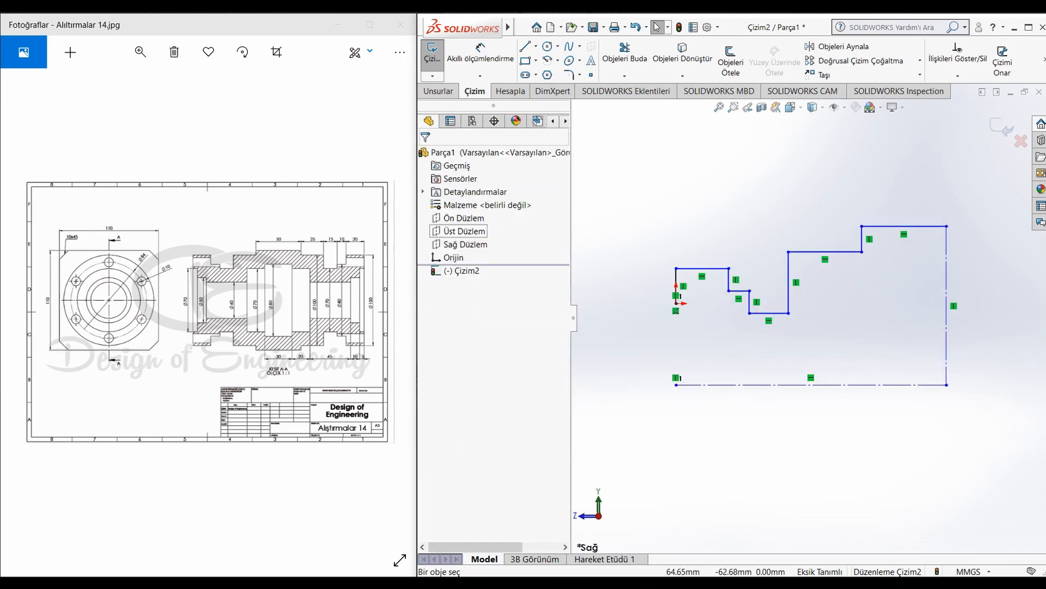
pyautogui.press('d')
pyautogui.click(705, 269)
pyautogui.click(691, 240)
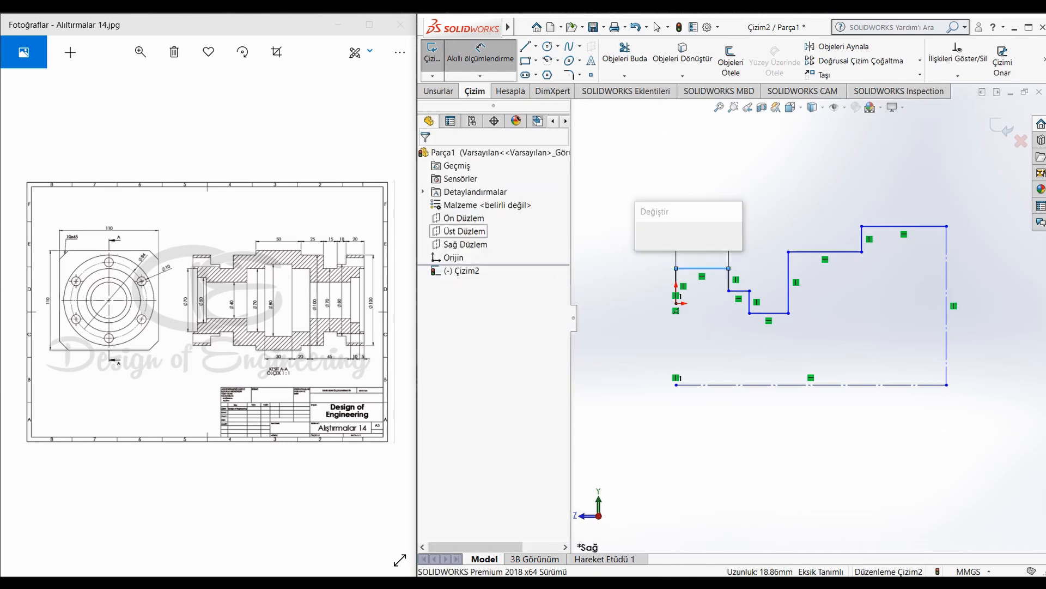
pyautogui.write('20')
pyautogui.press('Return')
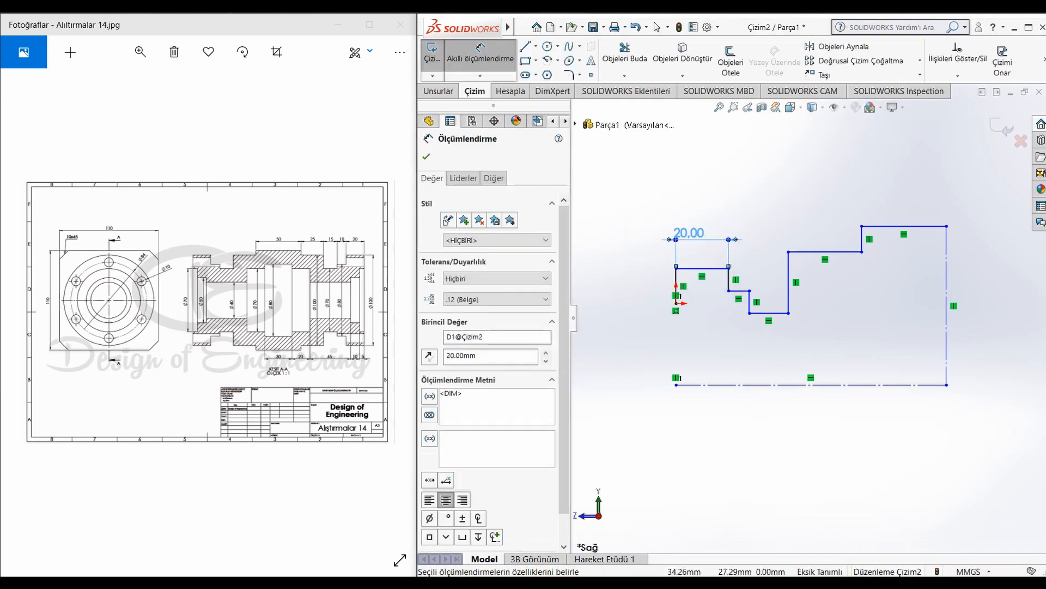
# Step: Dimension the second horizontal segment to 10 mm and the third, lowest step segment to 15 mm
pyautogui.click(741, 291)
pyautogui.click(744, 249)
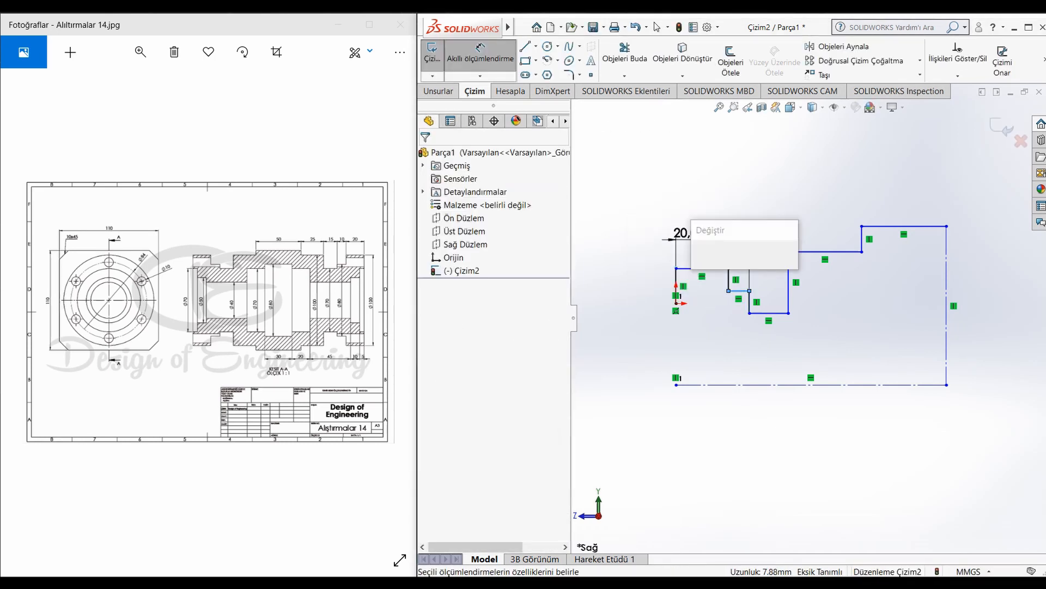
pyautogui.write('10')
pyautogui.press('Return')
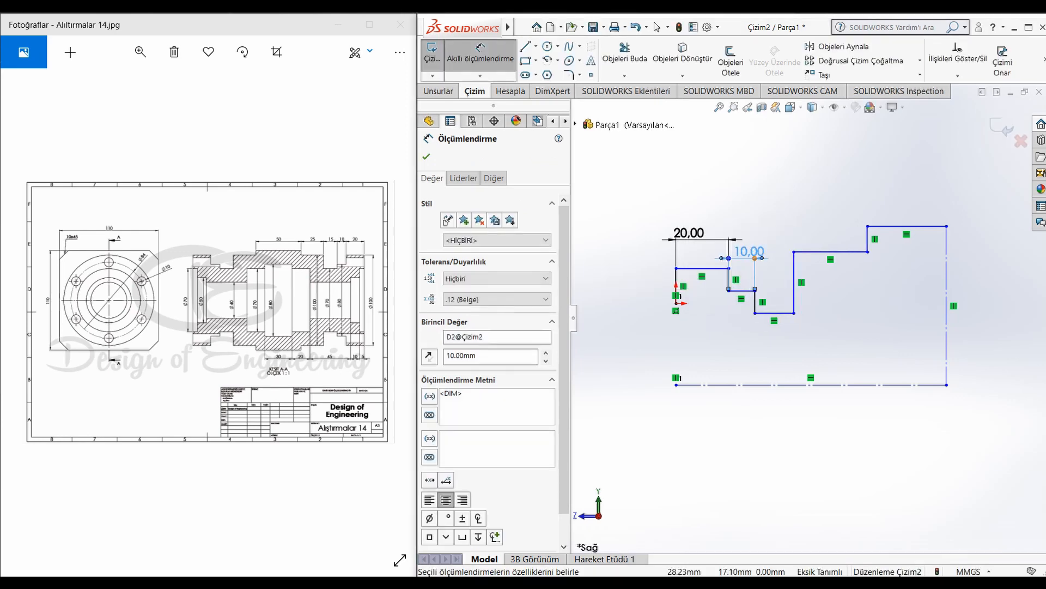
pyautogui.click(774, 313)
pyautogui.click(773, 213)
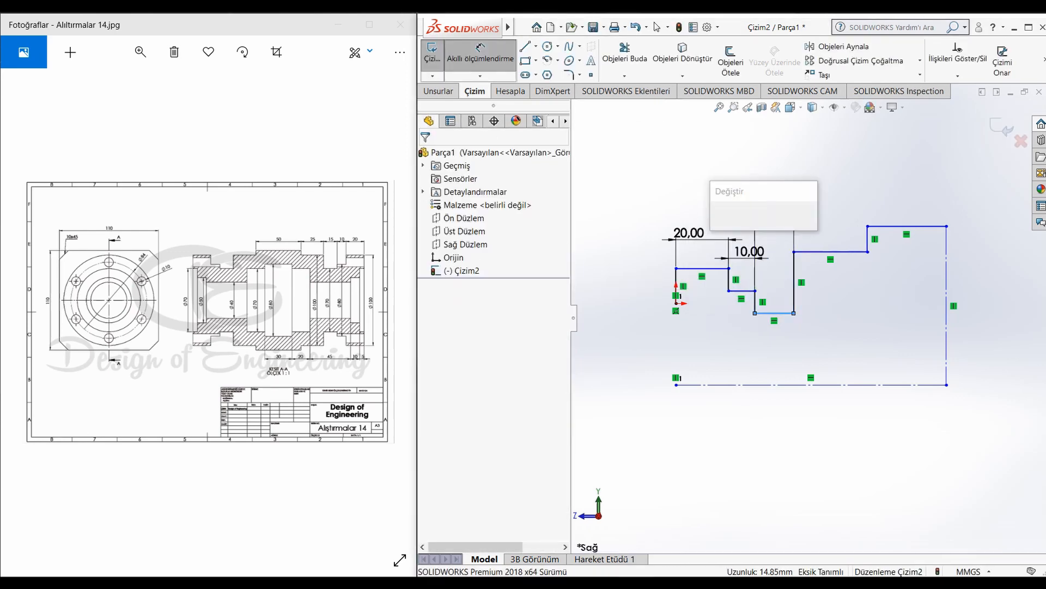
pyautogui.write('15')
pyautogui.press('Return')
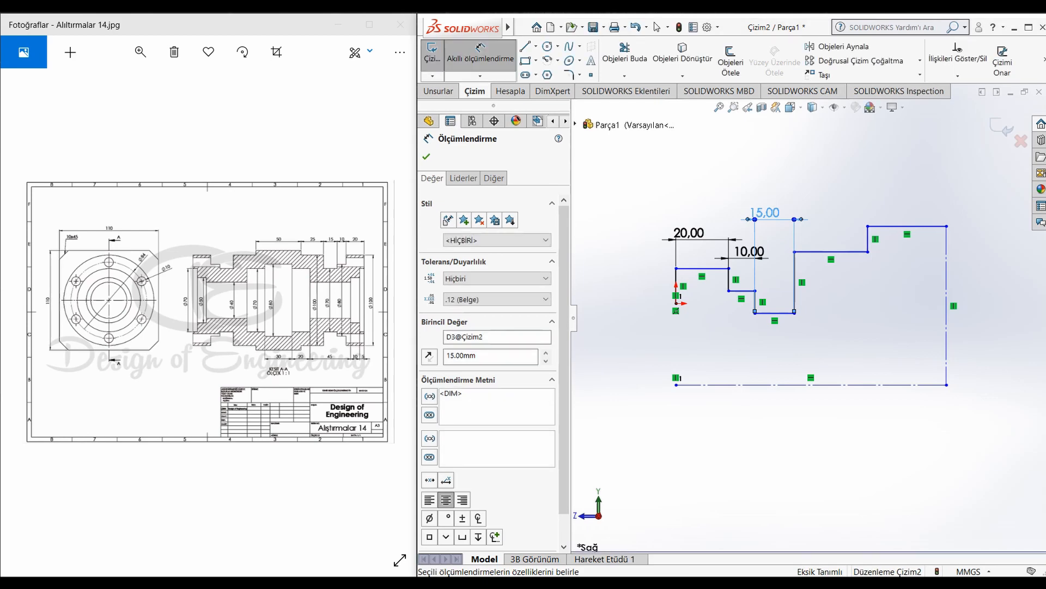
# Step: Enlarge the section view in the reference drawing and dimension the fourth and fifth horizontal segments to 25 mm each
pyautogui.doubleClick(330, 292)
pyautogui.moveTo(331, 292)
pyautogui.mouseDown()
pyautogui.moveTo(258, 276)
pyautogui.moveTo(266, 276)
pyautogui.mouseUp()
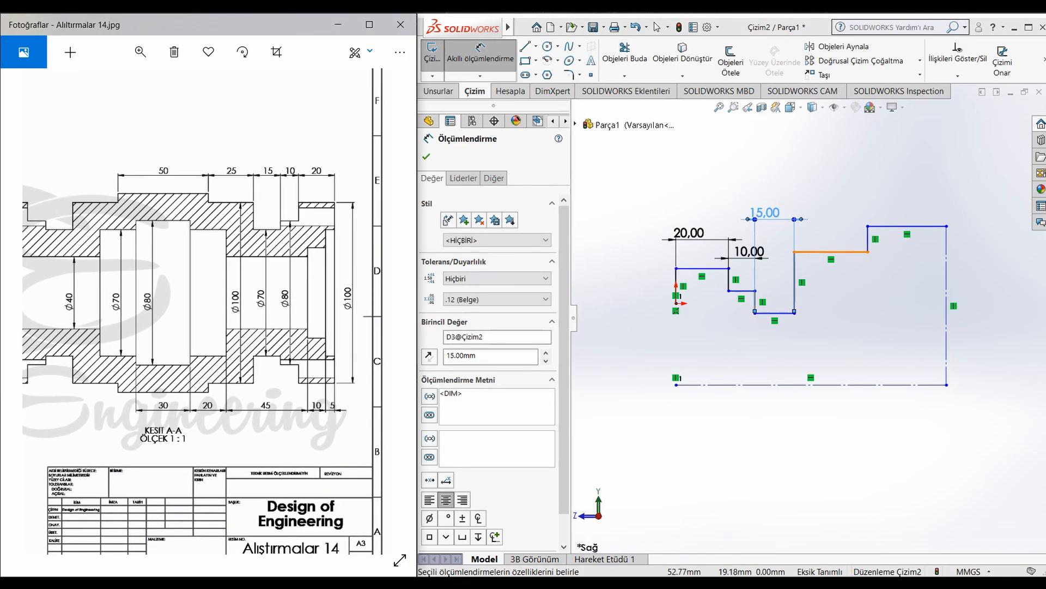
pyautogui.click(831, 251)
pyautogui.click(831, 220)
pyautogui.write('25')
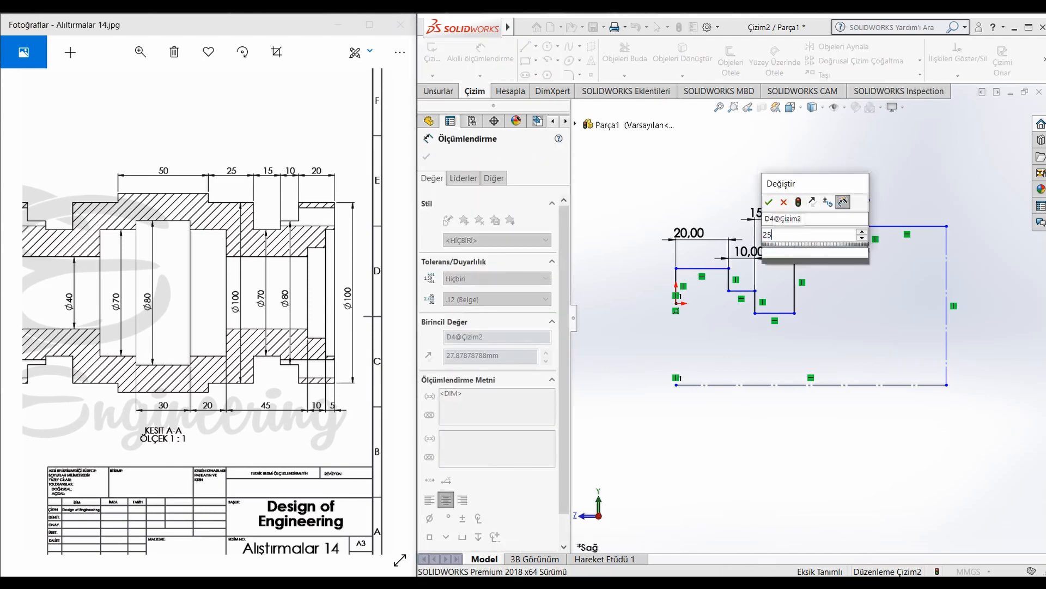
pyautogui.press('Return')
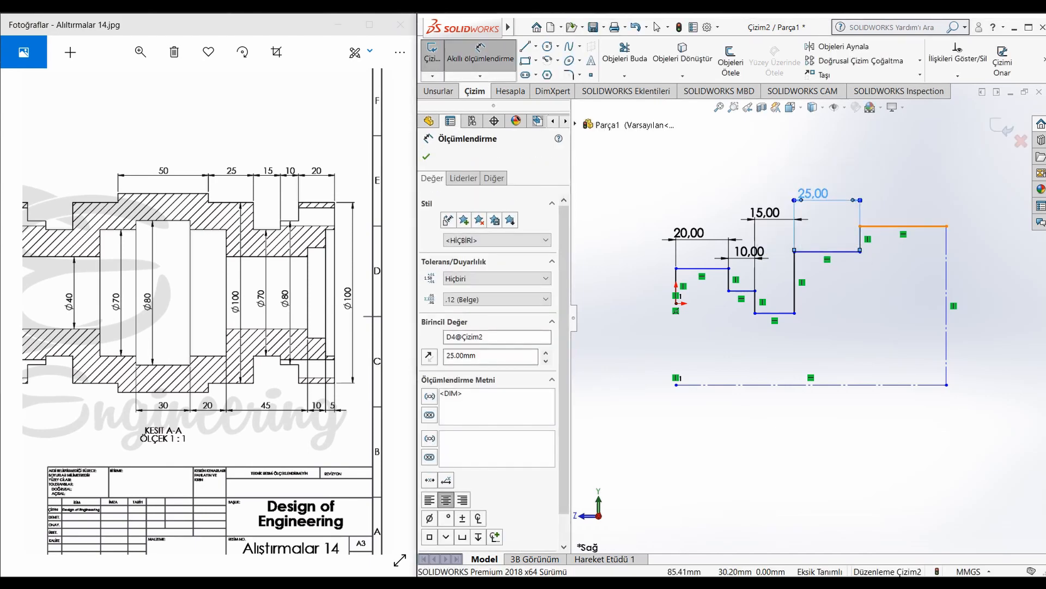
pyautogui.click(905, 225)
pyautogui.click(900, 188)
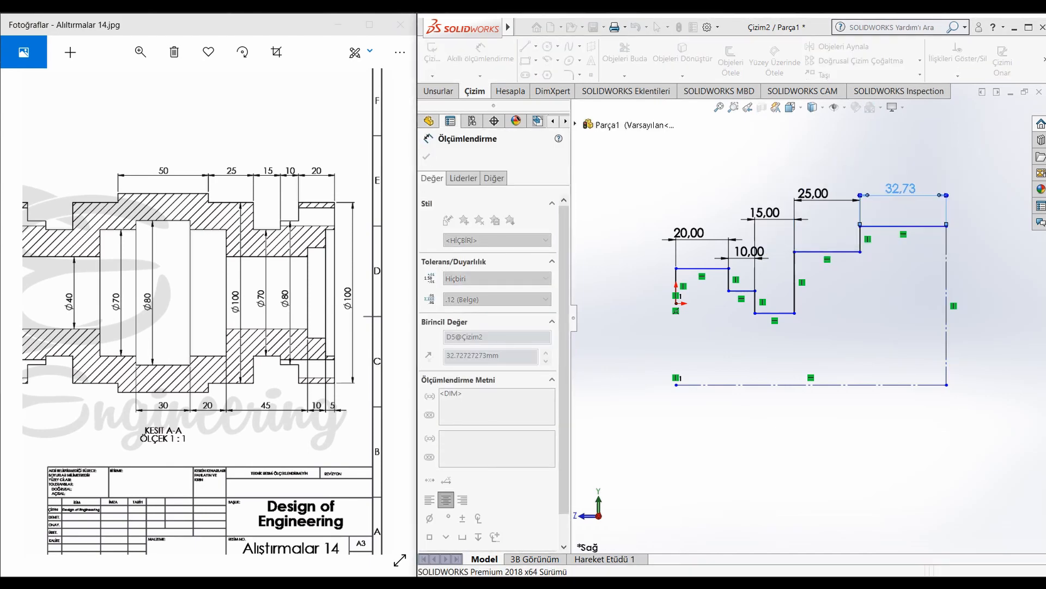
pyautogui.write('25')
pyautogui.press('Return')
pyautogui.press('Escape')
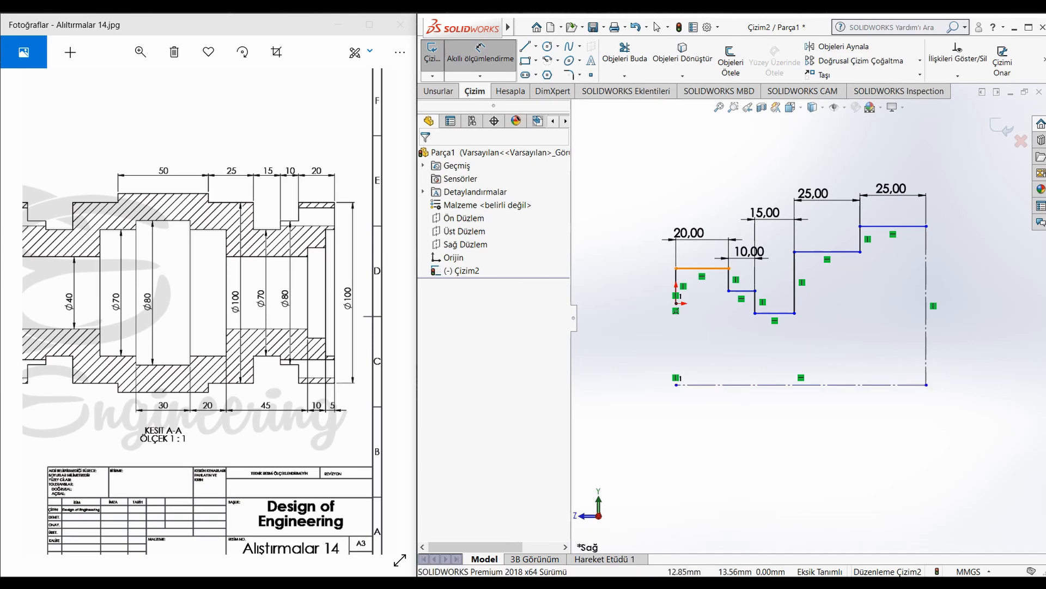
# Step: Dimension the distance from the first 20 mm segment to the horizontal construction line as 50 mm
pyautogui.click(703, 269)
pyautogui.click(711, 385)
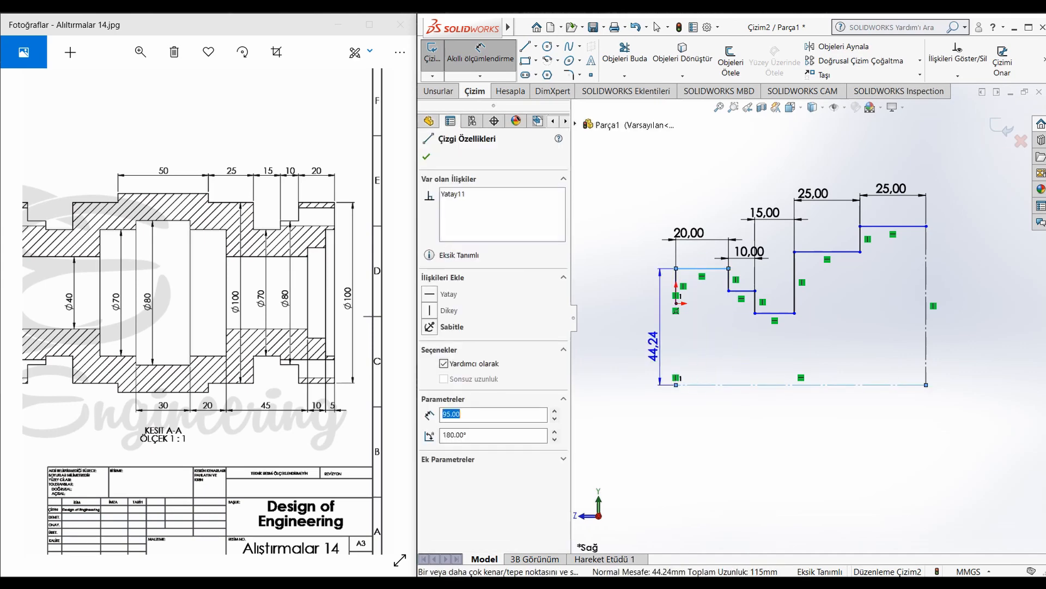
pyautogui.click(615, 334)
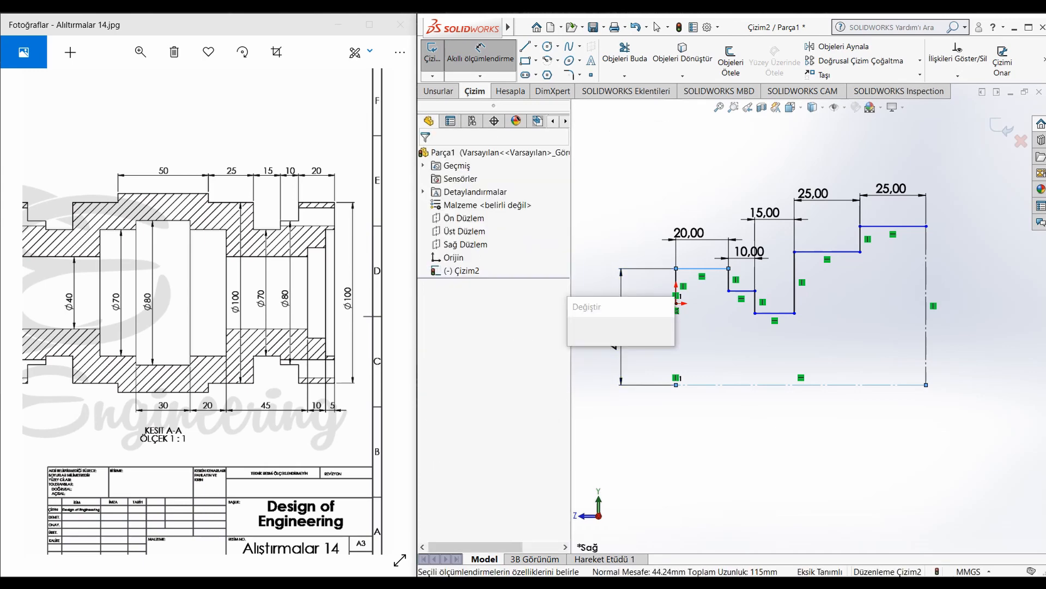
pyautogui.write('50')
pyautogui.press('Return')
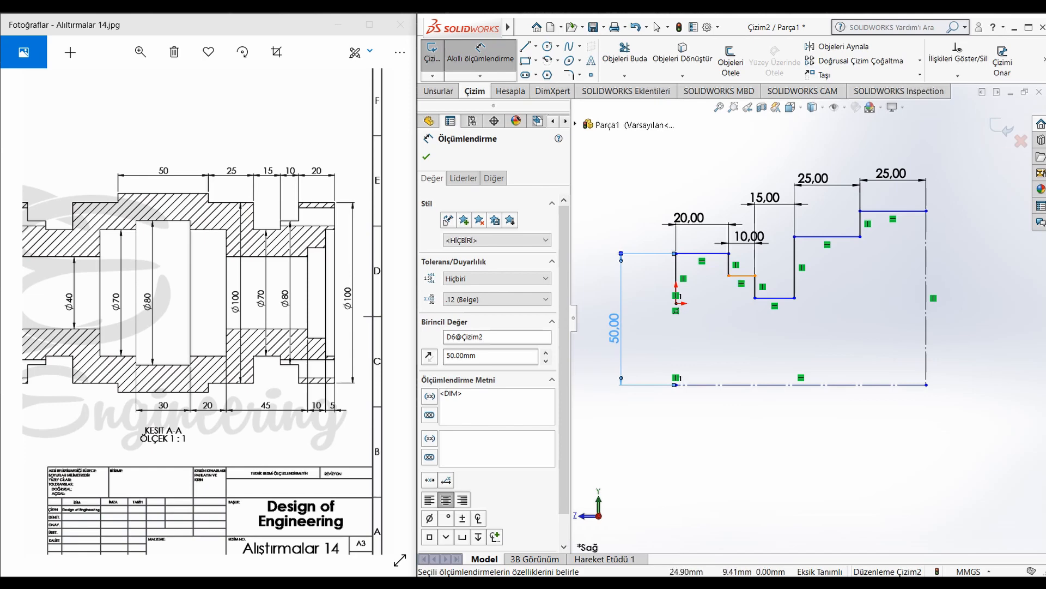
# Step: Dimension the distance from the 10 mm segment to the horizontal construction line as 40 mm
pyautogui.click(742, 275)
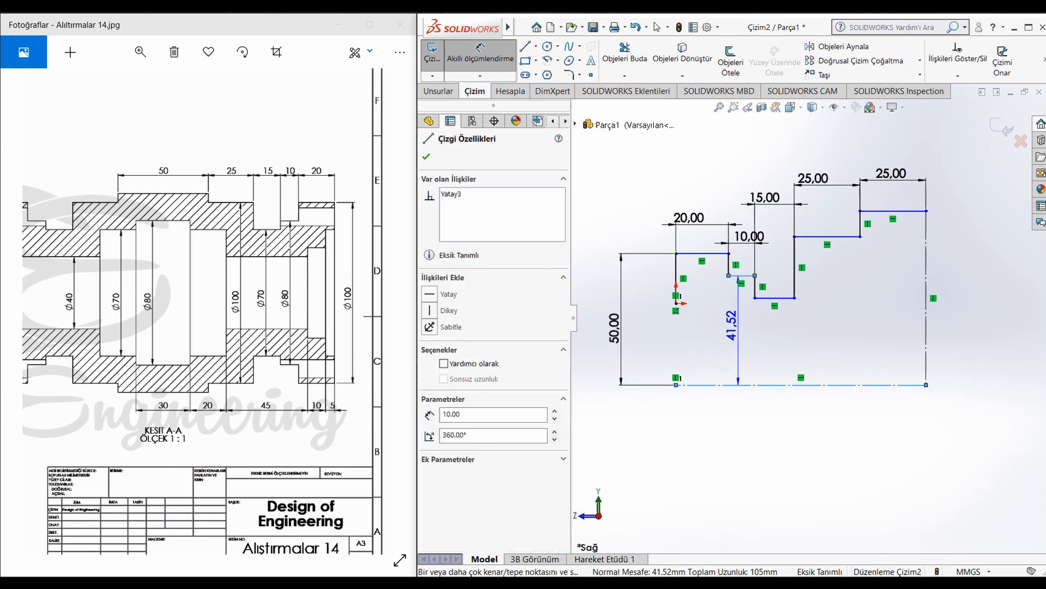
pyautogui.click(731, 331)
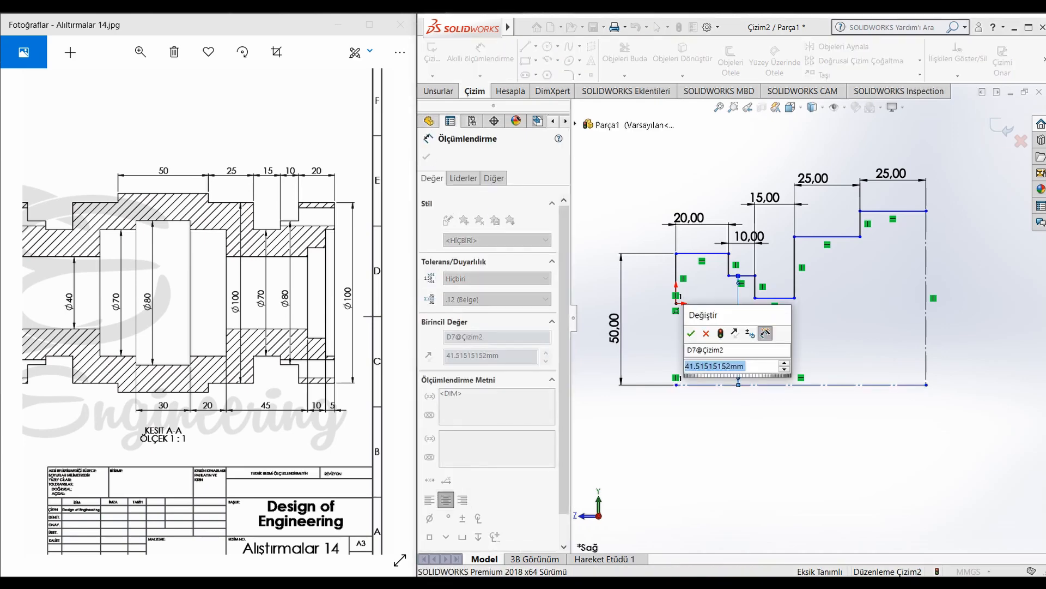
pyautogui.write('40')
pyautogui.press('Return')
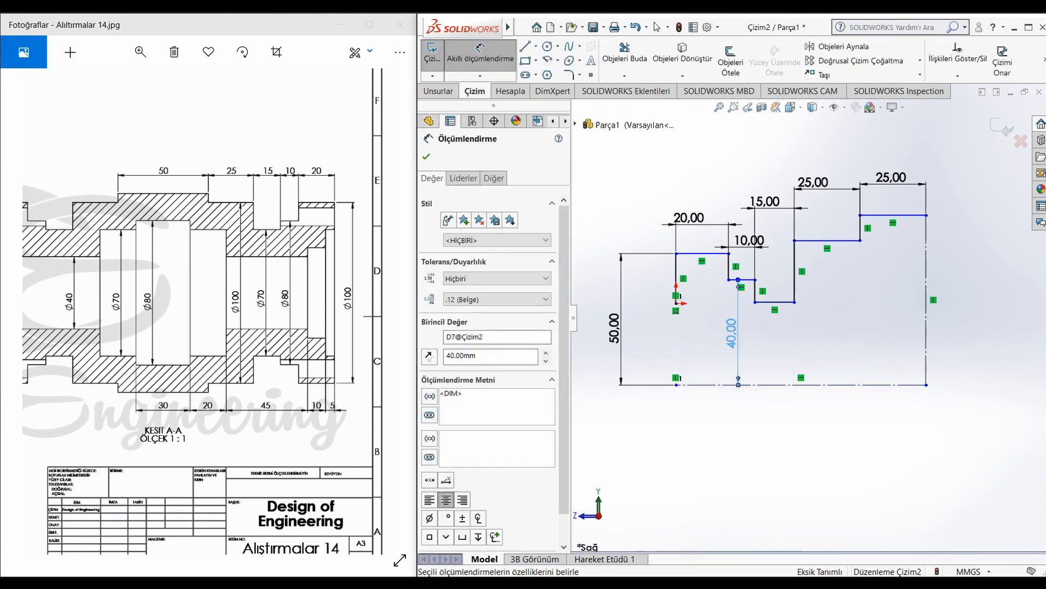
# Step: Dimension the distance from the outer profile's 15 mm segment to the horizontal construction line as 35 mm
pyautogui.click(775, 302)
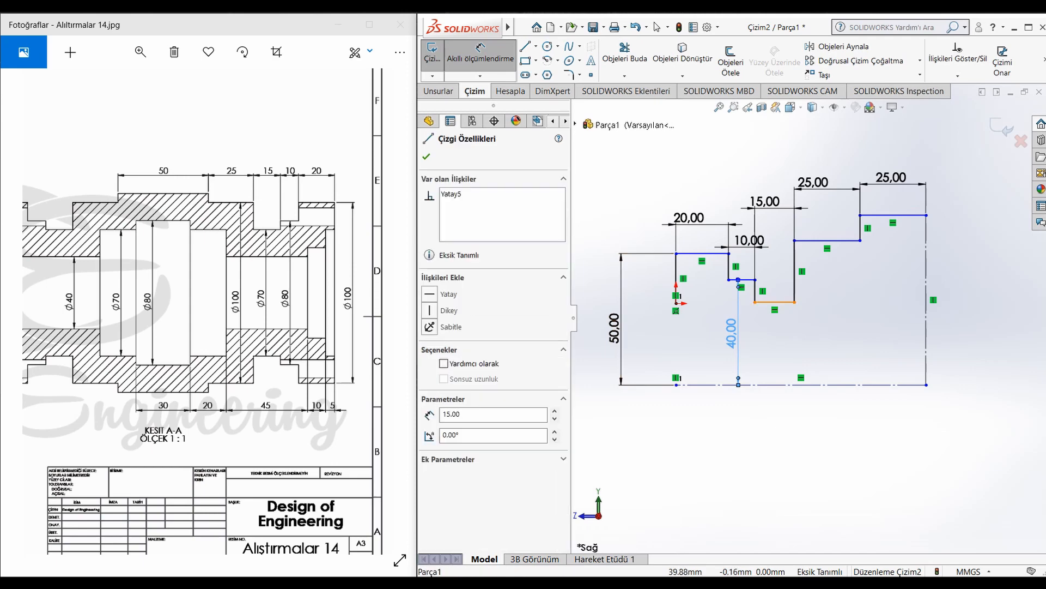
pyautogui.click(730, 327)
pyautogui.write('35')
pyautogui.press('Return')
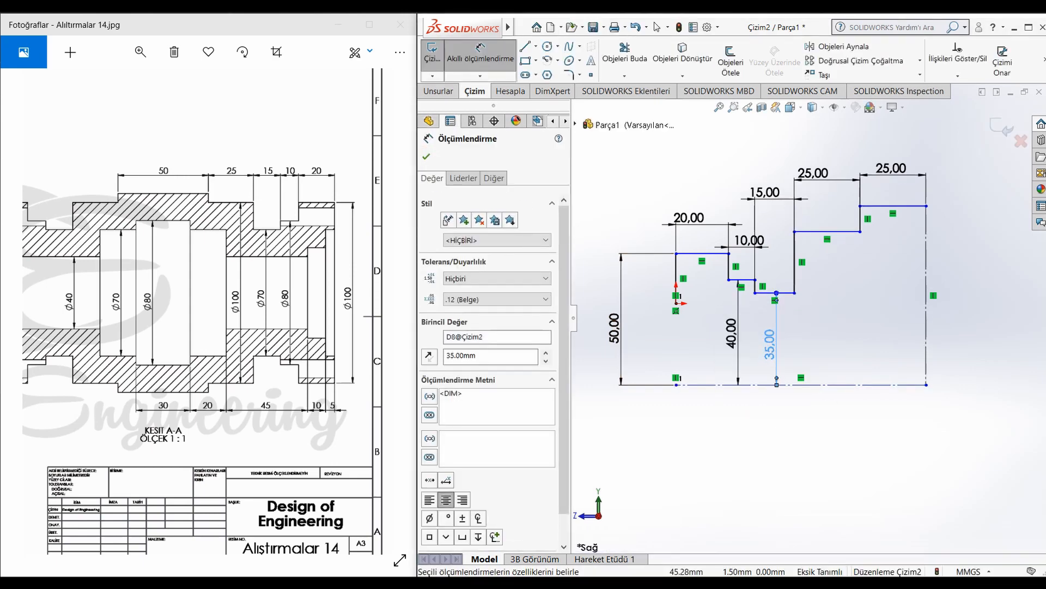
# Step: Dimension the distances from the outer profile's two 25 mm segments to the horizontal construction line as 50 mm and 55 mm, in order from the origin side
pyautogui.click(826, 232)
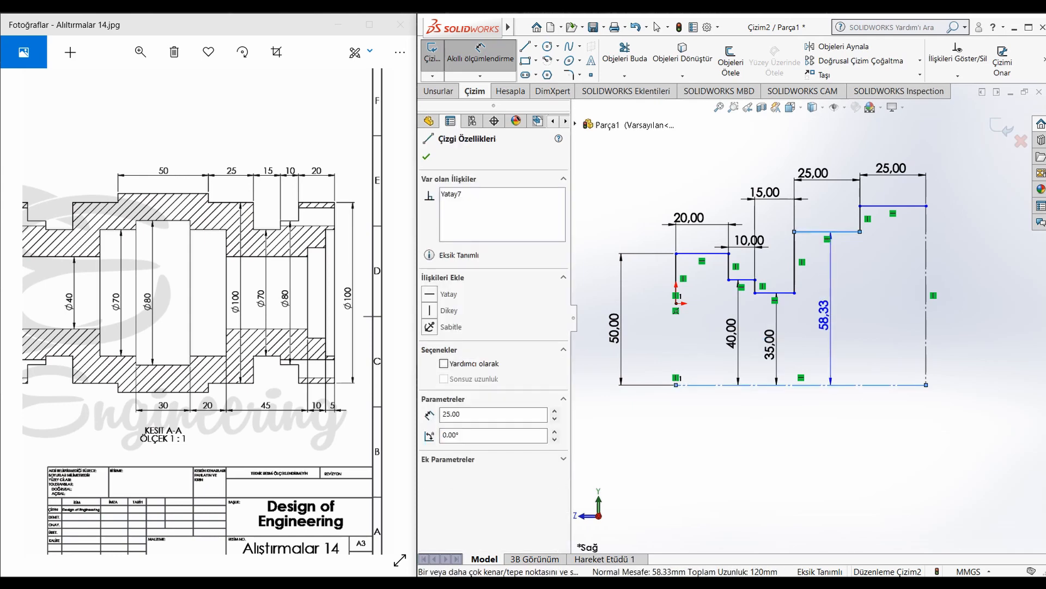
pyautogui.click(826, 324)
pyautogui.write('50')
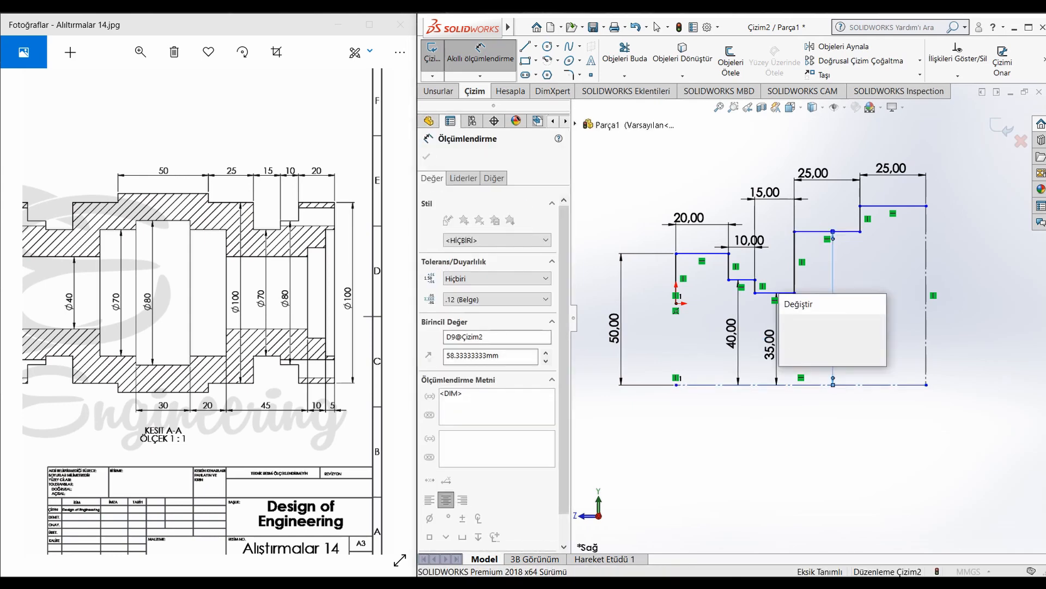
pyautogui.press('Return')
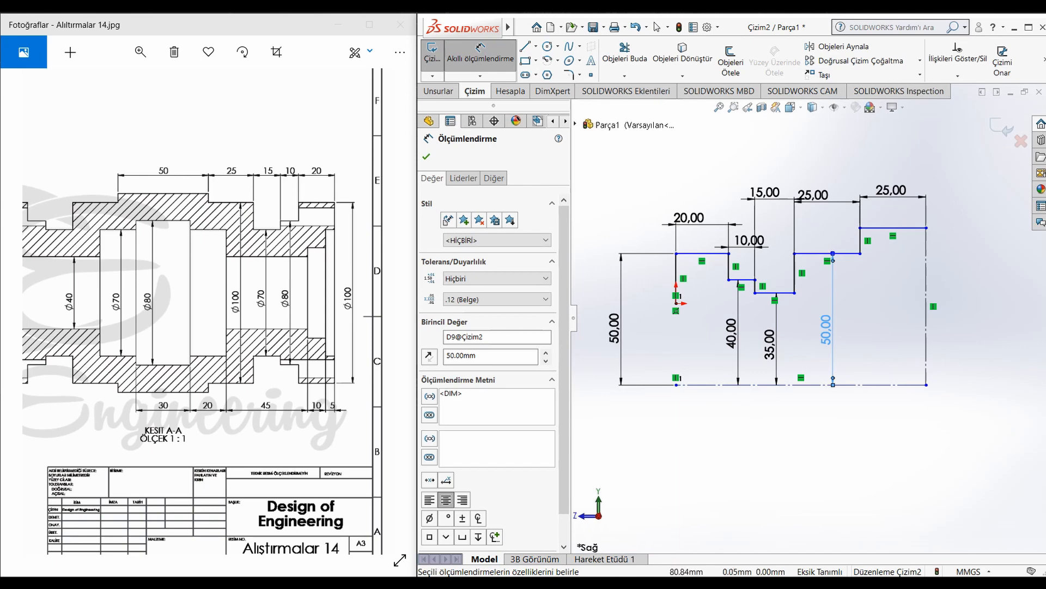
pyautogui.click(894, 228)
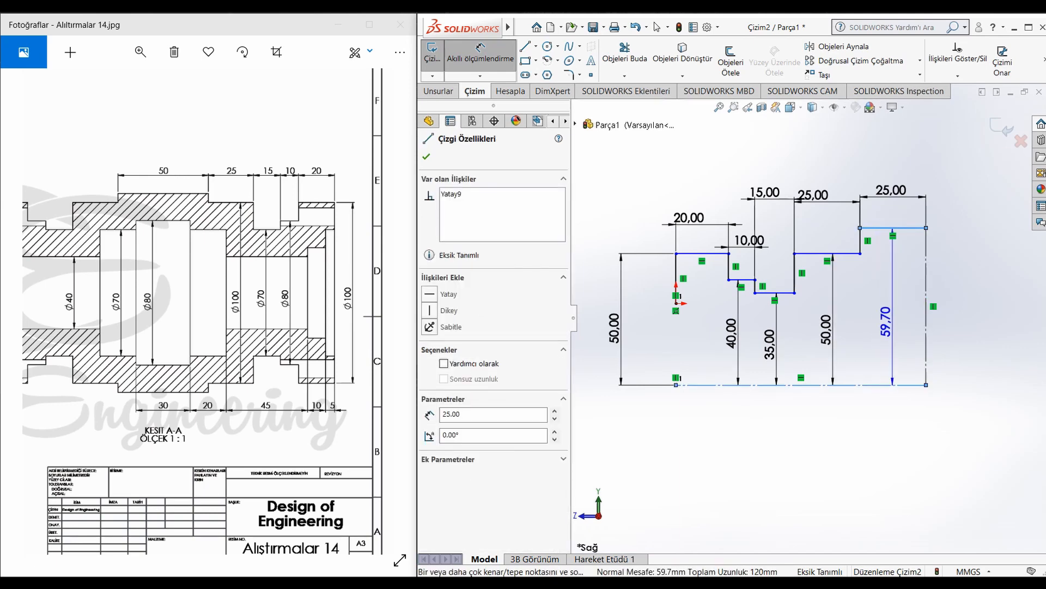
pyautogui.click(888, 327)
pyautogui.write('55')
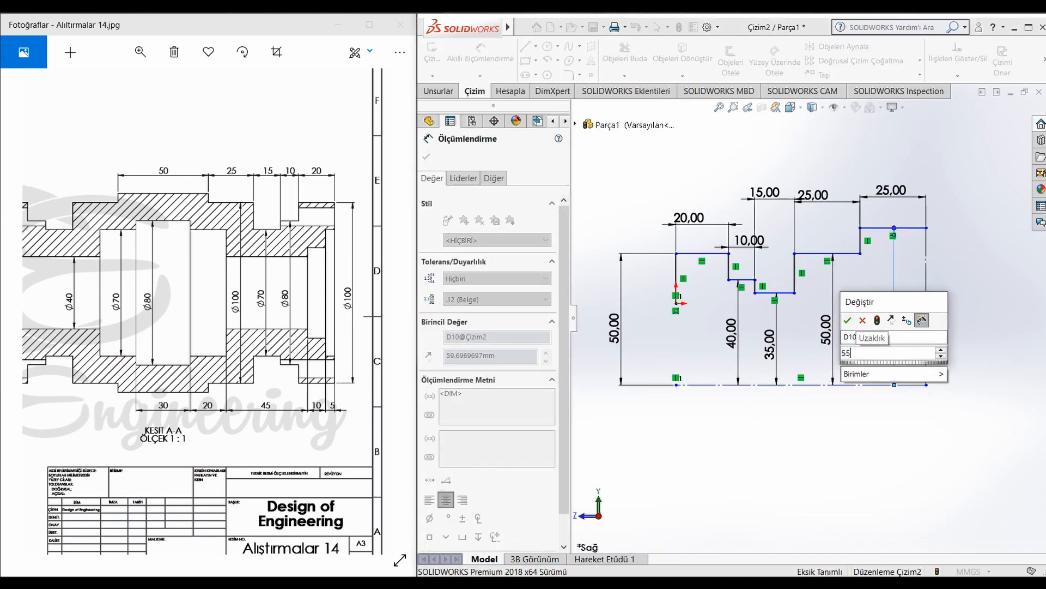
pyautogui.press('Return')
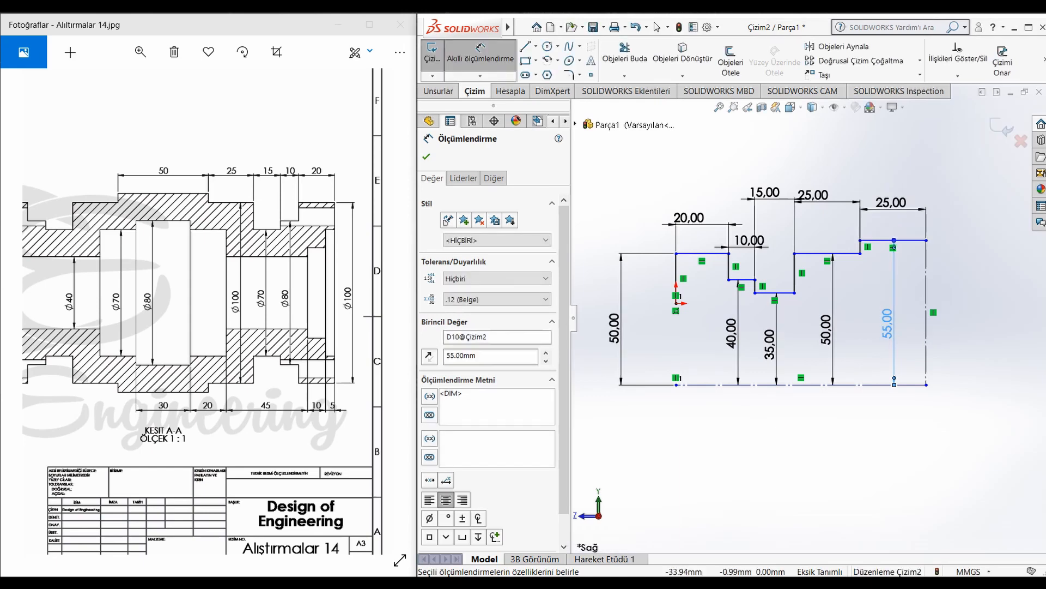
# Step: Draw the inner profile with connected lines from the origin, stepping down twice, with horizontal segments about 5, 10 and 36 mm long
pyautogui.moveTo(16, 295)
pyautogui.mouseDown()
pyautogui.moveTo(415, 300)
pyautogui.moveTo(13, 269)
pyautogui.moveTo(66, 284)
pyautogui.mouseUp()
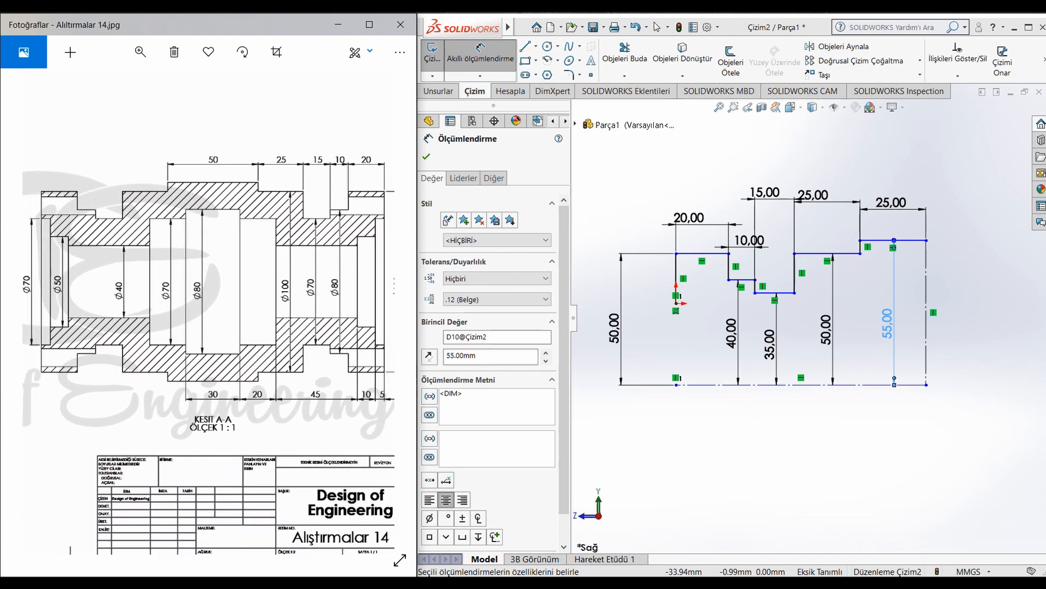
pyautogui.click(649, 422)
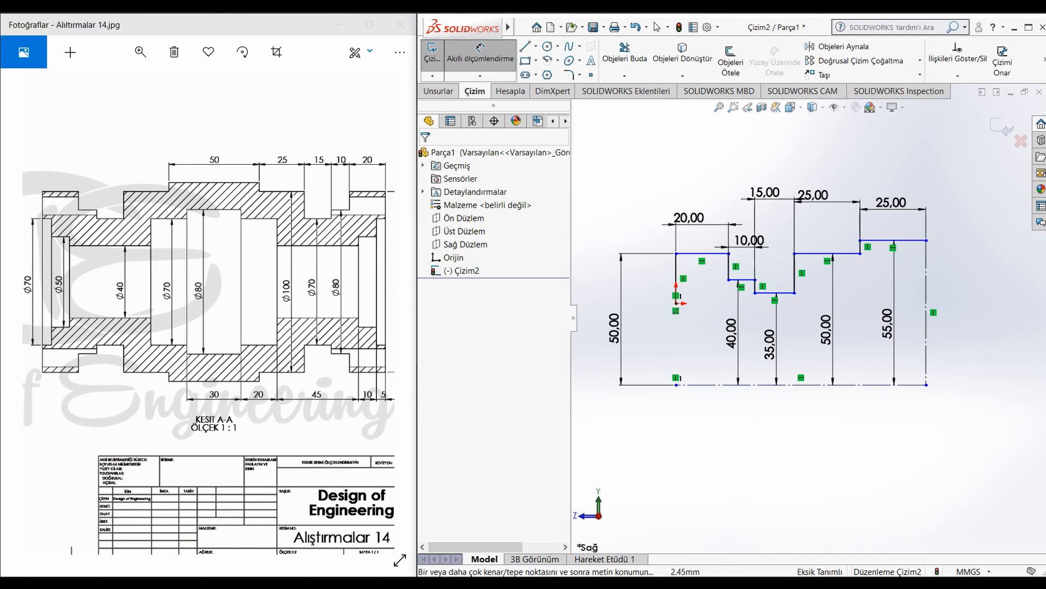
pyautogui.click(527, 27)
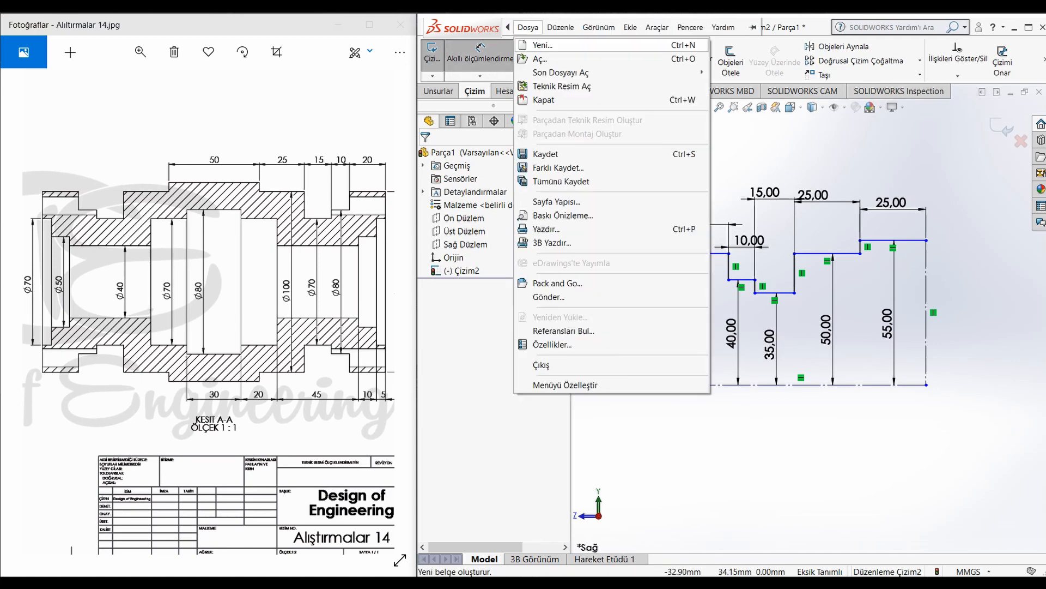
pyautogui.press('Escape')
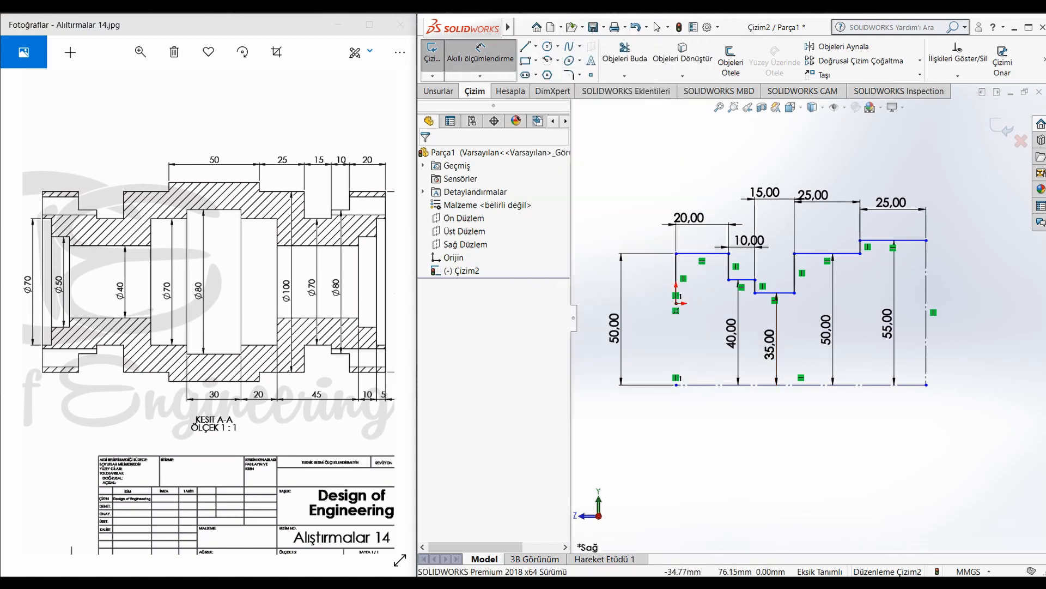
pyautogui.press('l')
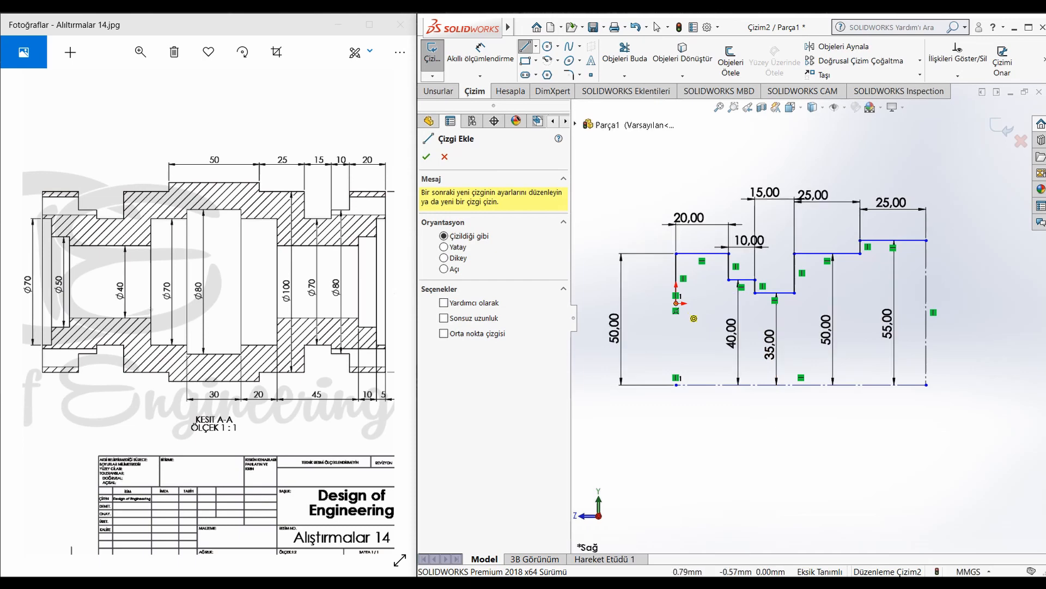
pyautogui.click(676, 303)
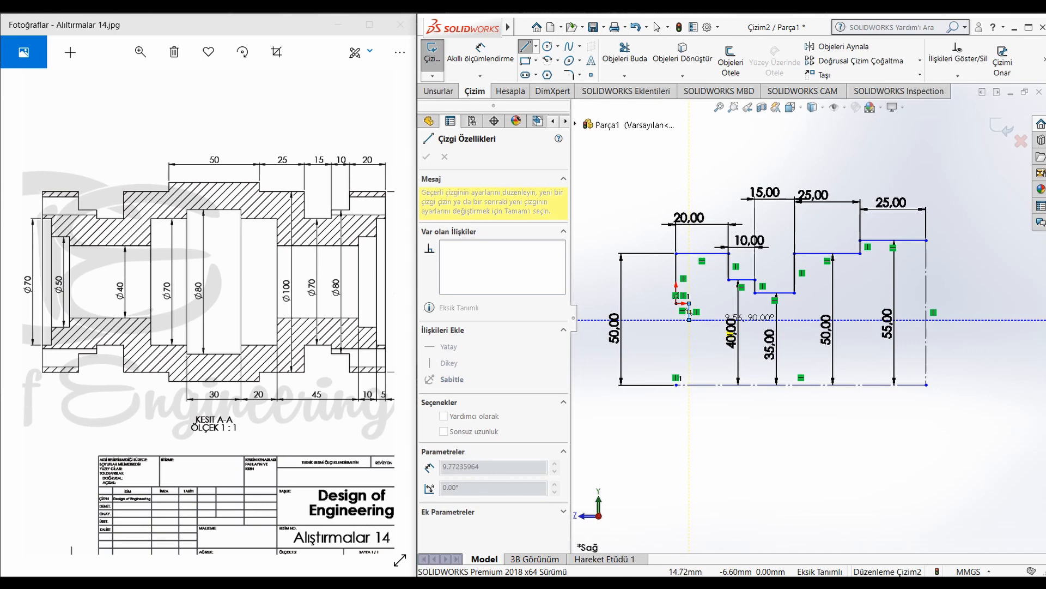
pyautogui.click(690, 319)
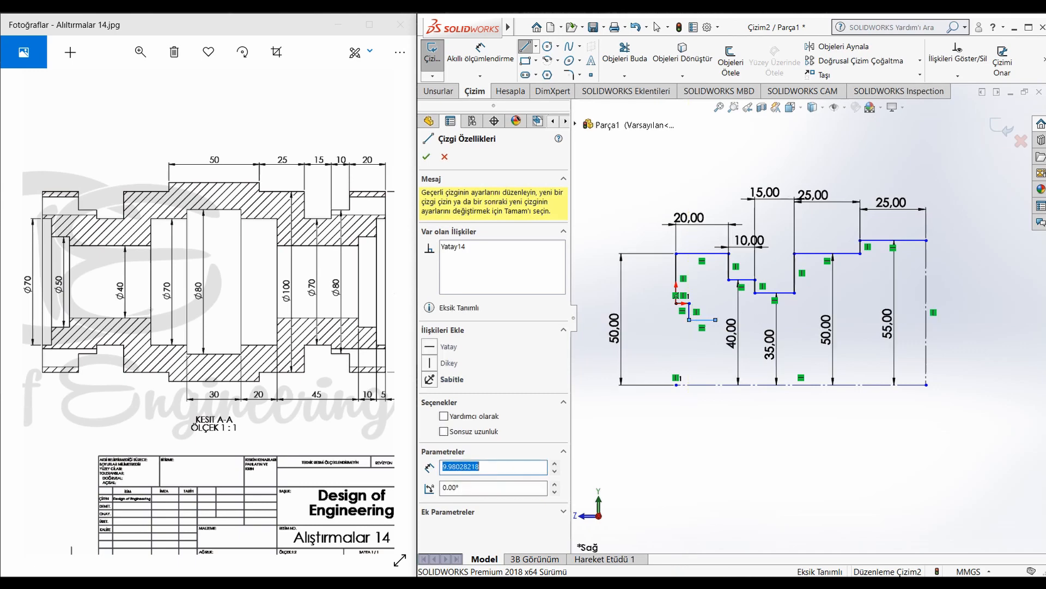
pyautogui.click(716, 320)
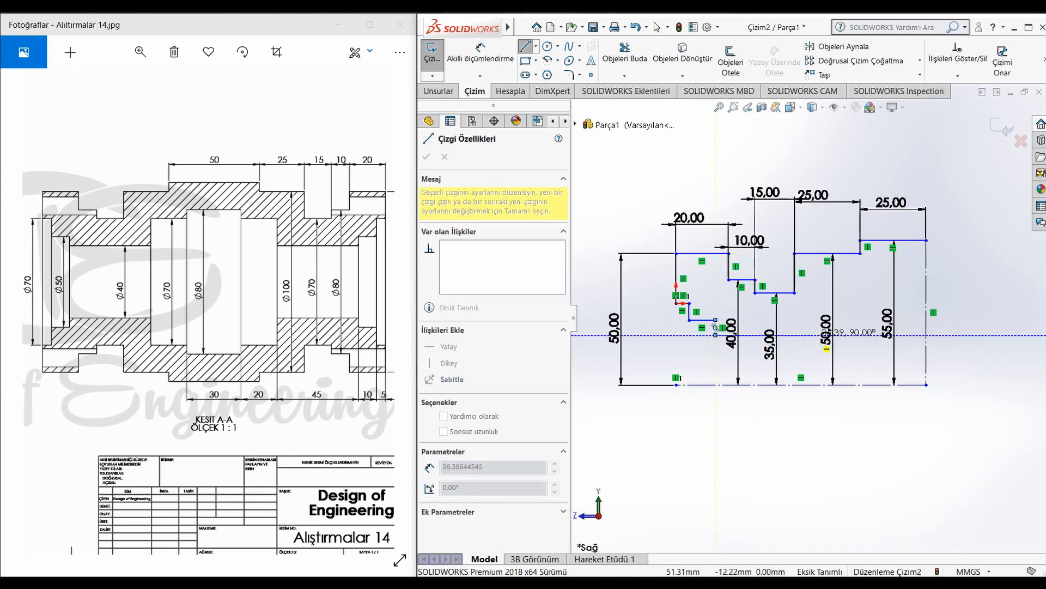
pyautogui.click(811, 335)
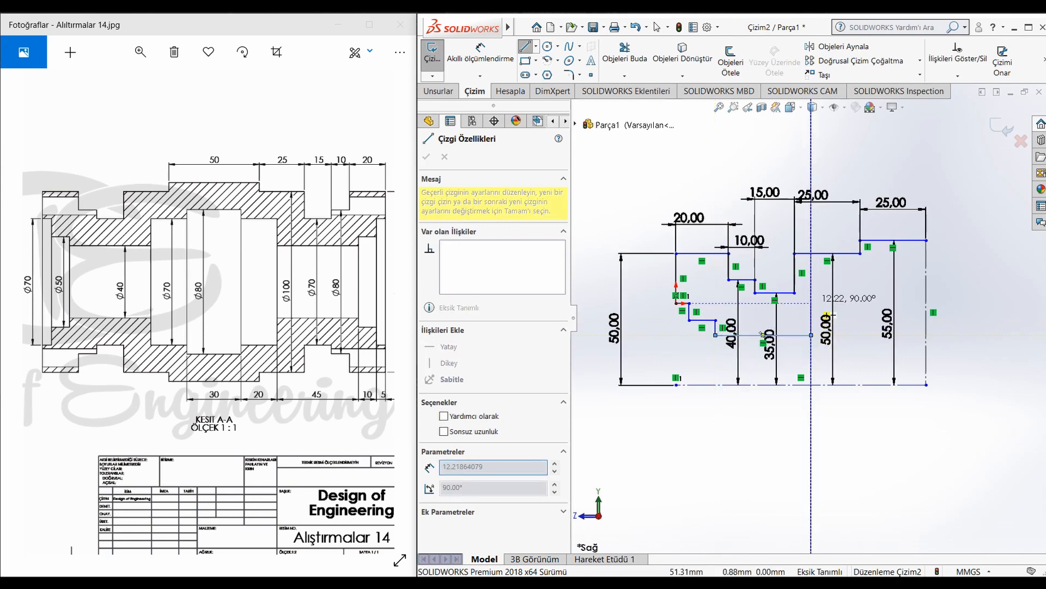
# Step: Continue the inner profile with two upward steps and two horizontal segments about 22 mm long each, ending on the vertical construction line
pyautogui.click(811, 297)
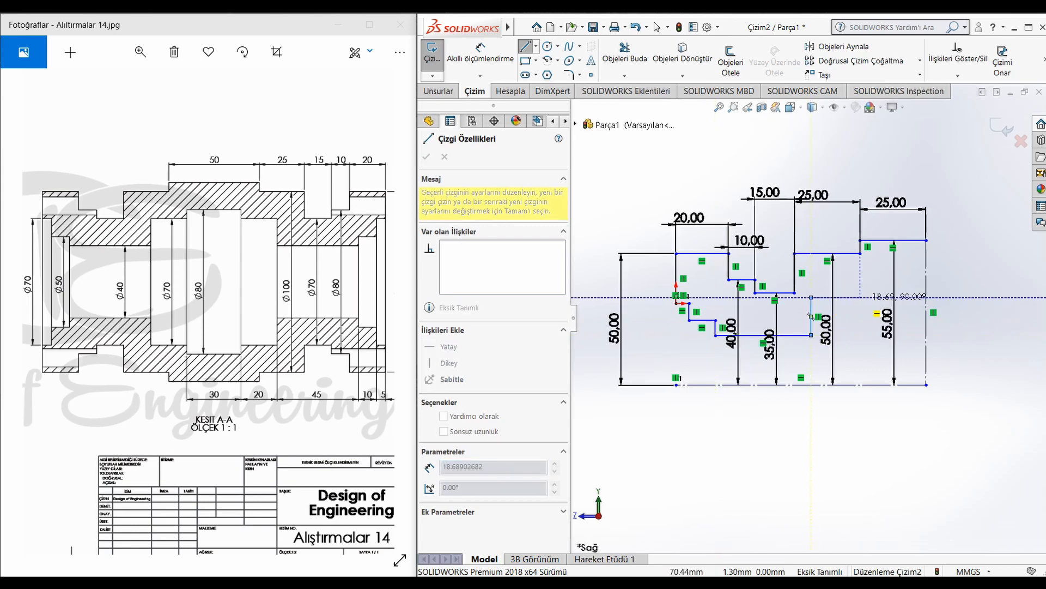
pyautogui.click(870, 297)
pyautogui.click(869, 273)
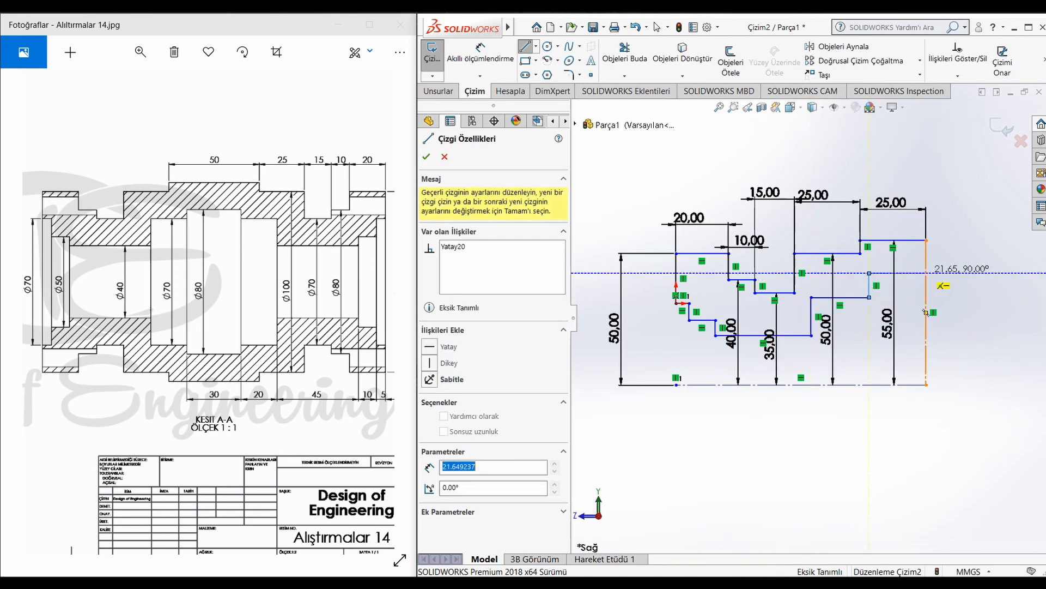
pyautogui.click(926, 274)
pyautogui.press('Escape')
# Step: Dimension the distance from the inner profile's first short horizontal segment at the origin to the horizontal construction line as 35 mm
pyautogui.scroll(1, 900, 373)
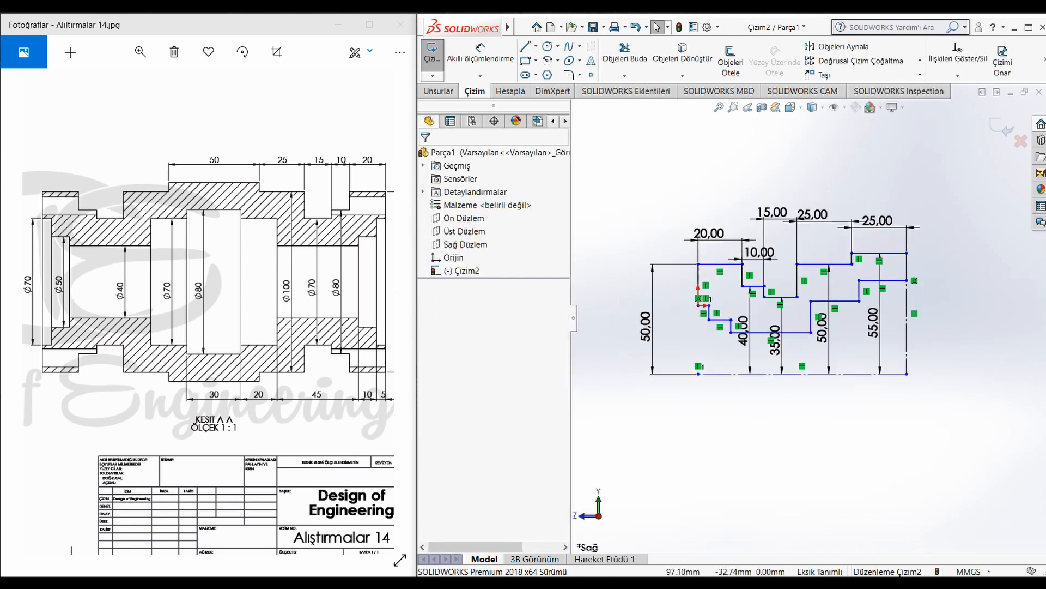
pyautogui.scroll(-1, 921, 376)
pyautogui.click(480, 53)
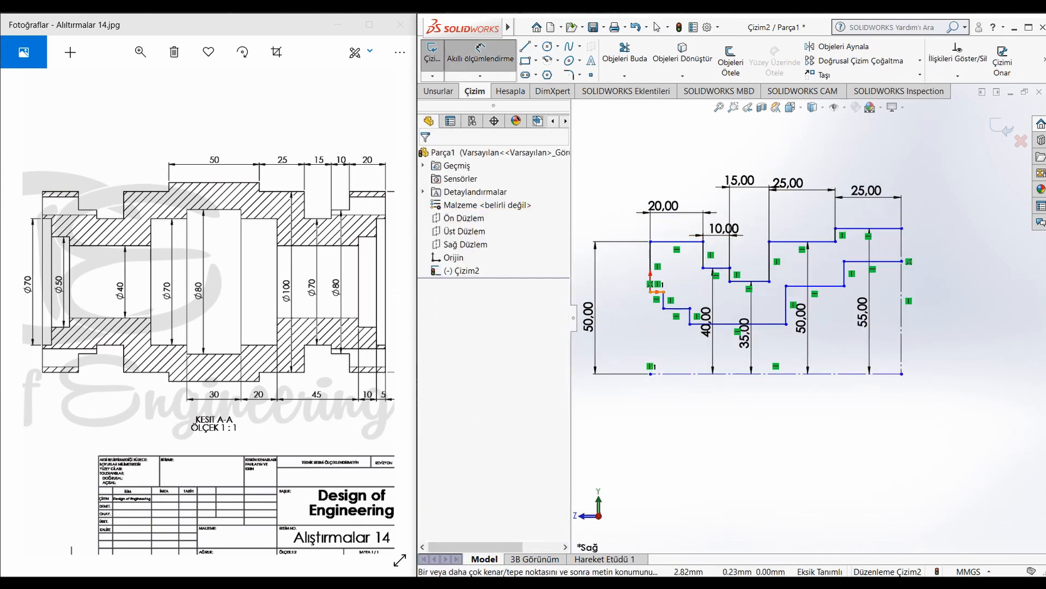
pyautogui.click(657, 292)
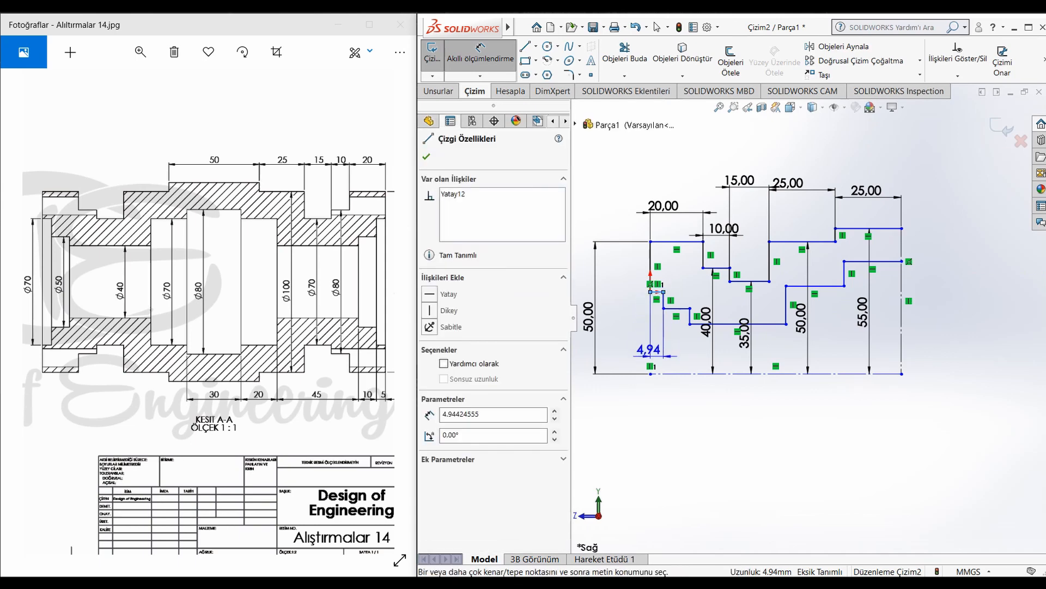
pyautogui.click(646, 373)
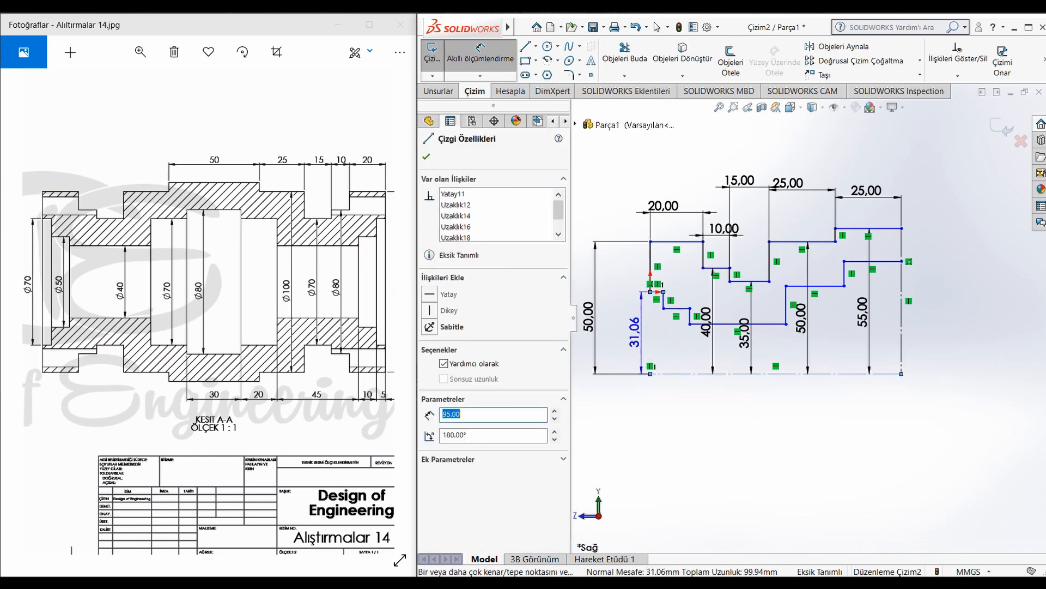
pyautogui.click(635, 331)
pyautogui.write('35')
pyautogui.press('Return')
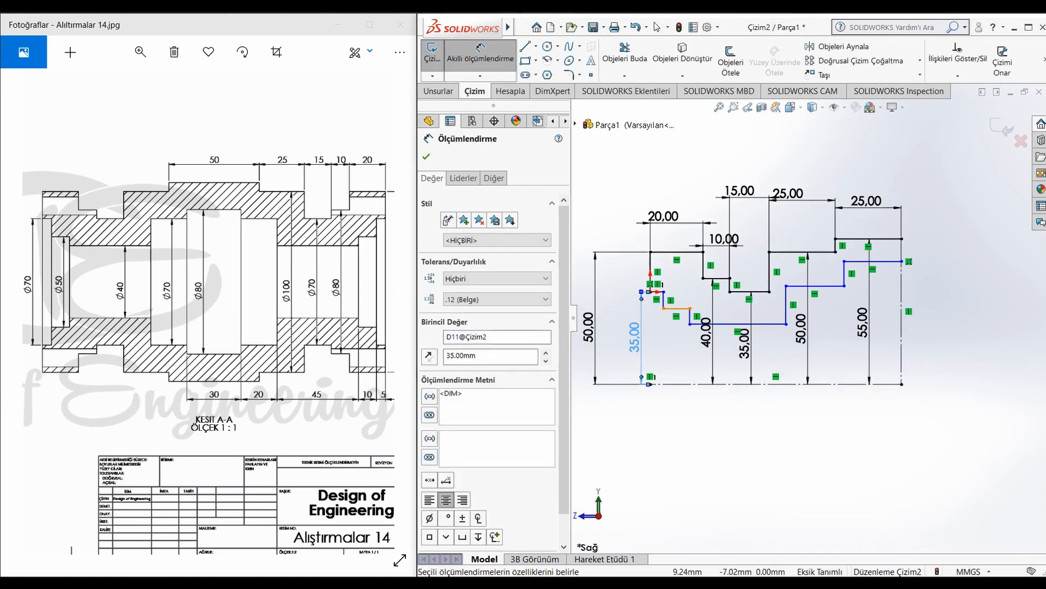
# Step: Dimension the distances from the second and third inner horizontal segments to the horizontal construction line as 25 mm and 20 mm
pyautogui.click(676, 308)
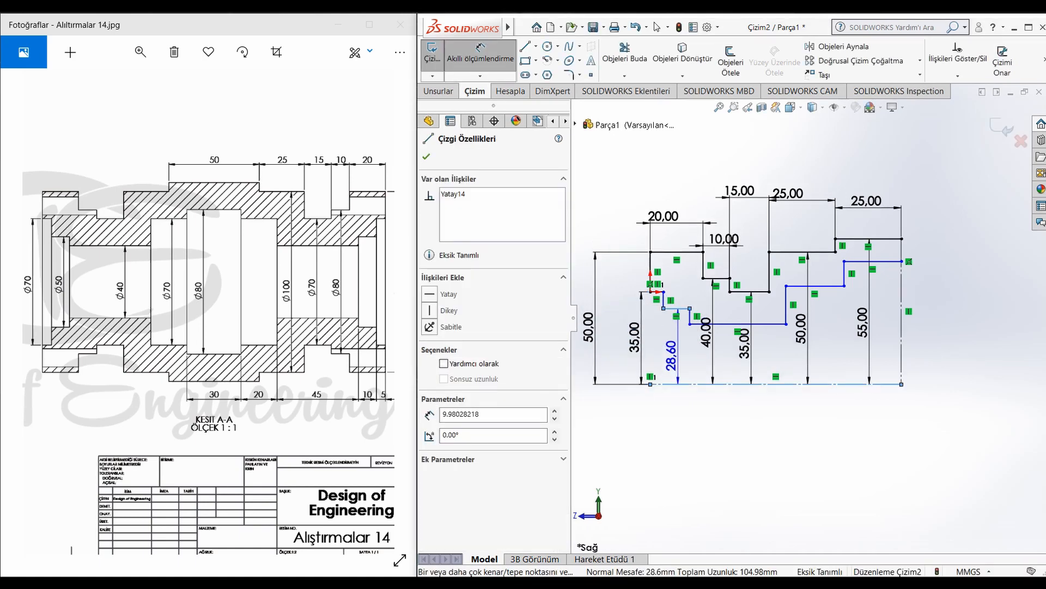
pyautogui.click(672, 353)
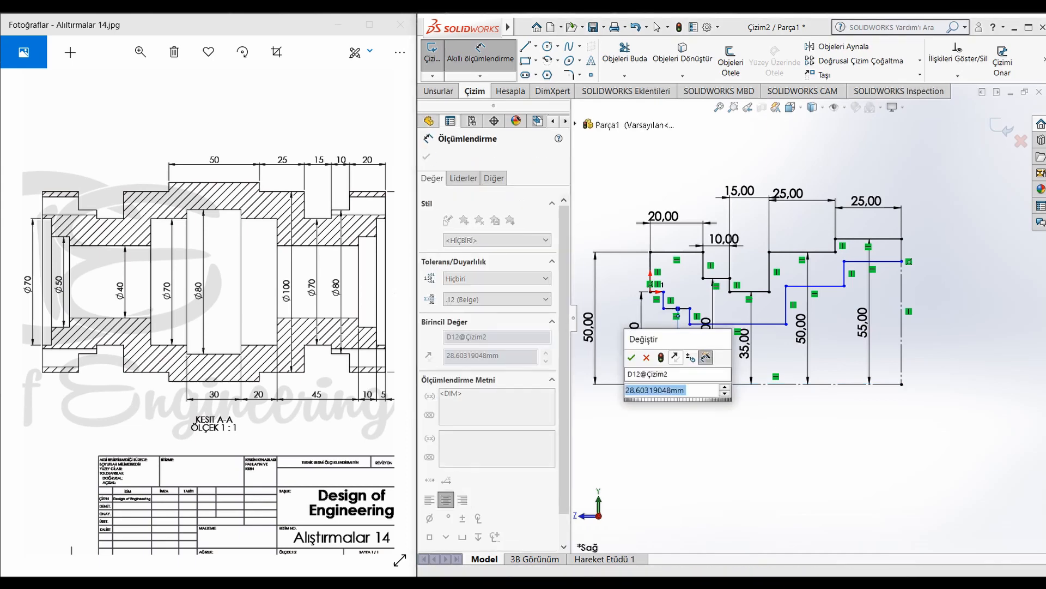
pyautogui.write('25')
pyautogui.press('Return')
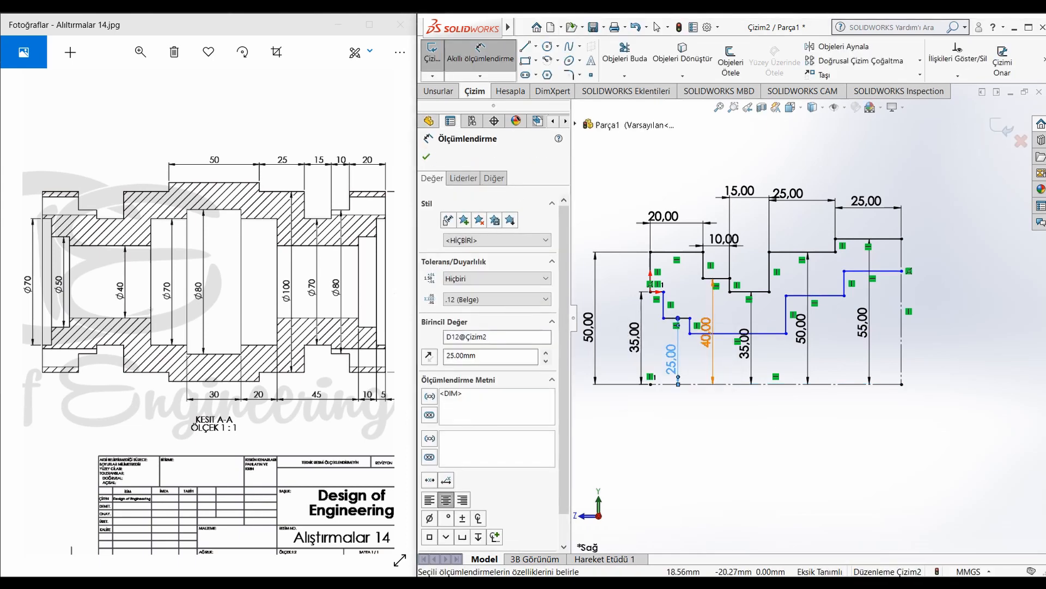
pyautogui.click(727, 333)
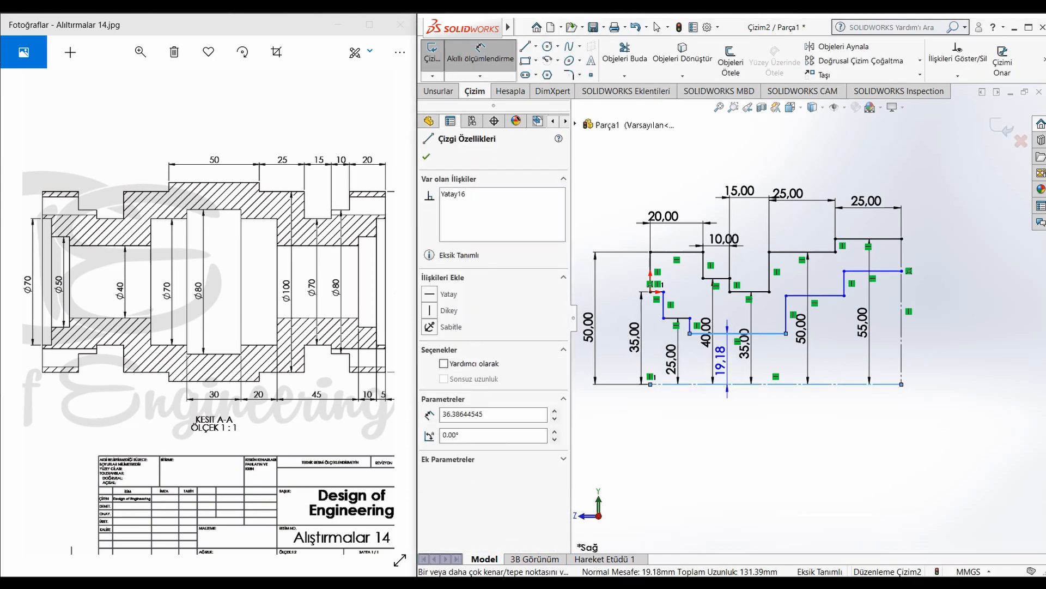
pyautogui.click(728, 355)
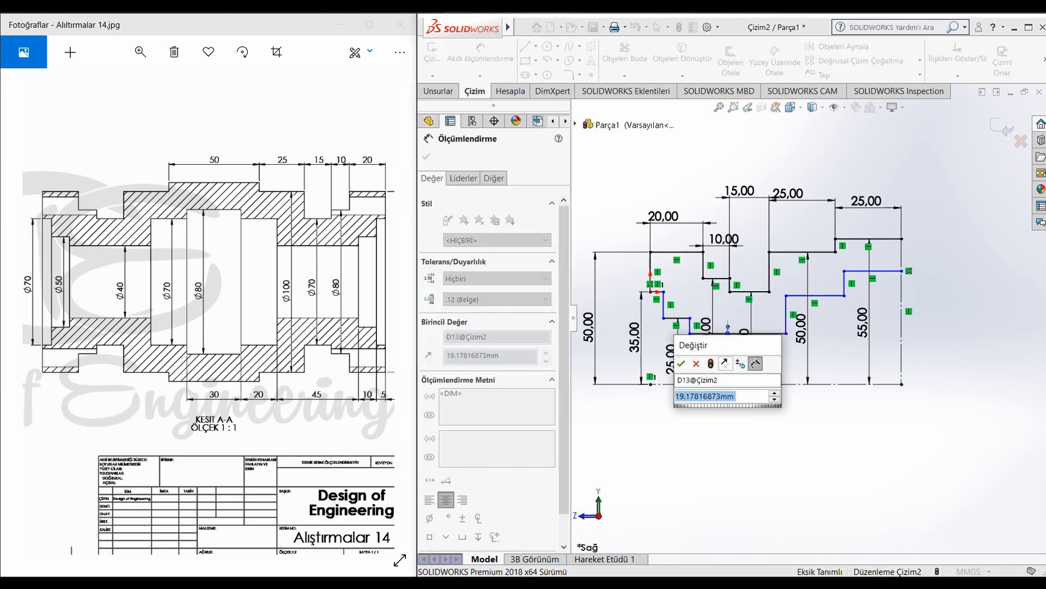
pyautogui.write('20')
pyautogui.press('Return')
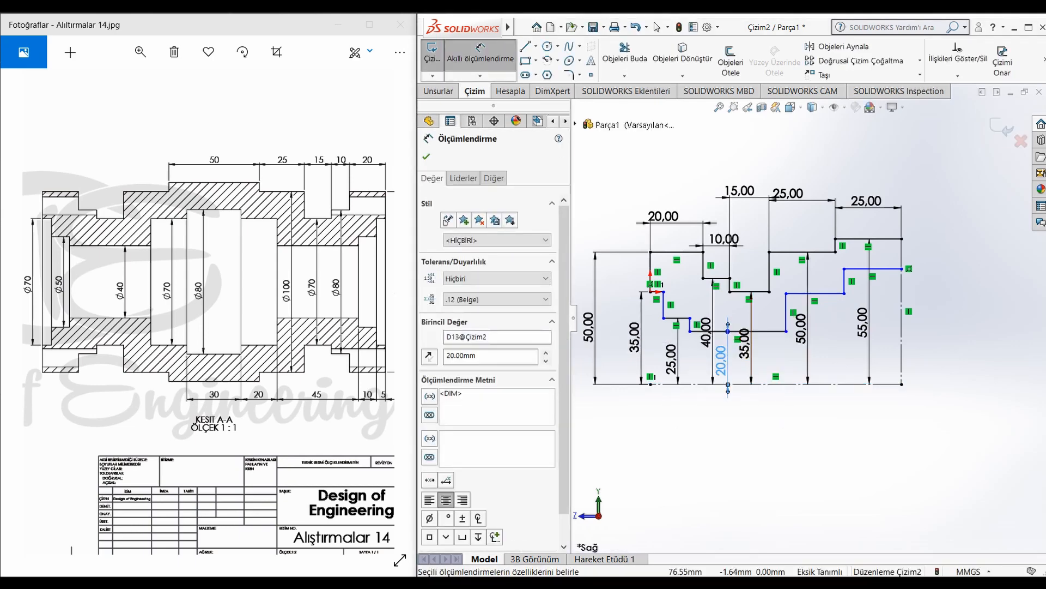
# Step: Dimension the distances from the fourth and fifth inner horizontal segments to the horizontal construction line as 35 mm and 40 mm
pyautogui.click(816, 293)
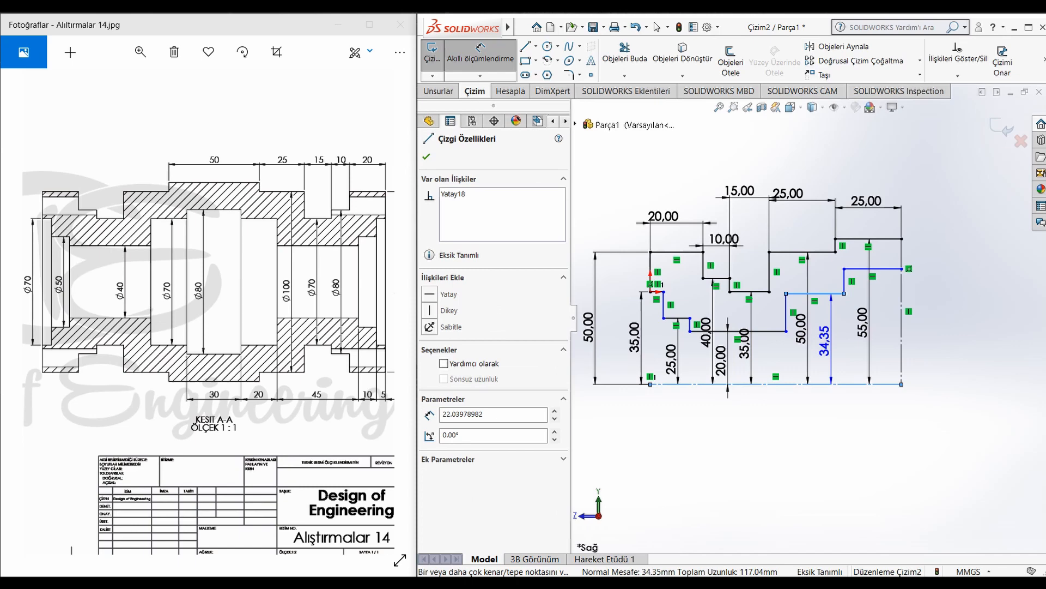
pyautogui.click(820, 340)
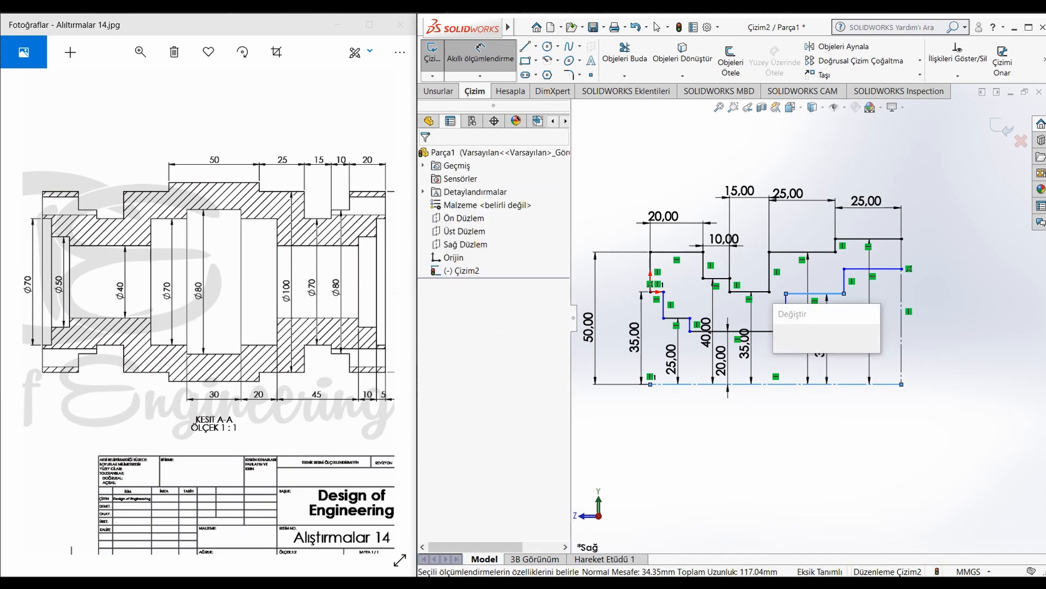
pyautogui.press('Return')
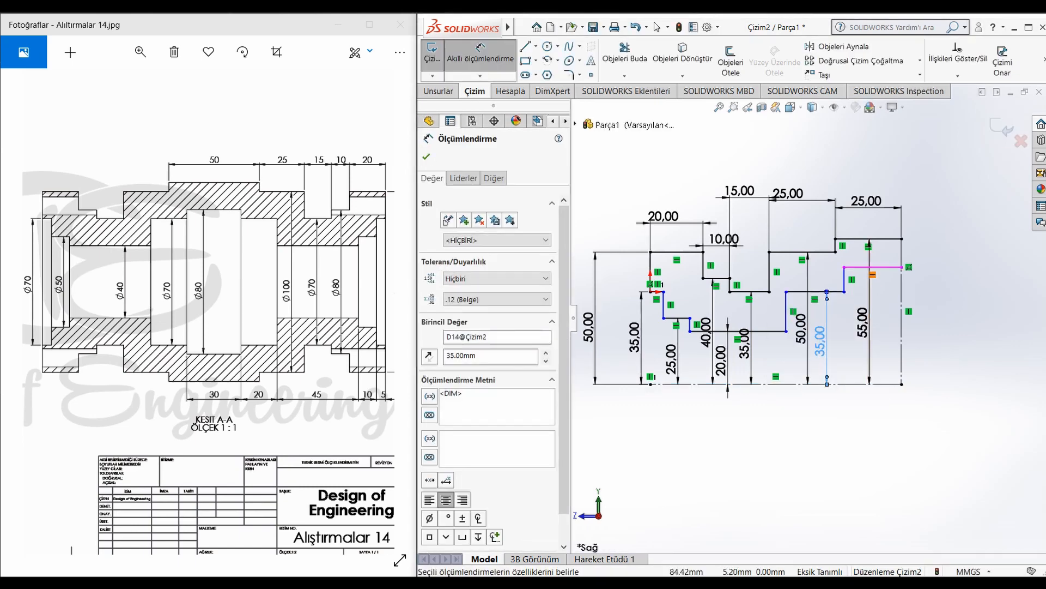
pyautogui.click(878, 267)
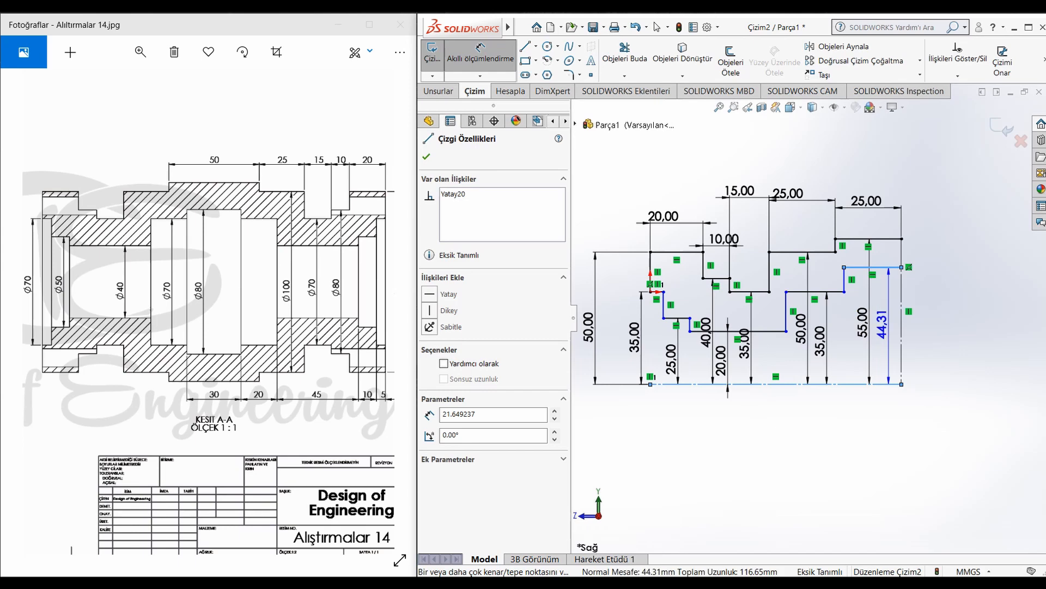
pyautogui.click(883, 324)
pyautogui.write('40')
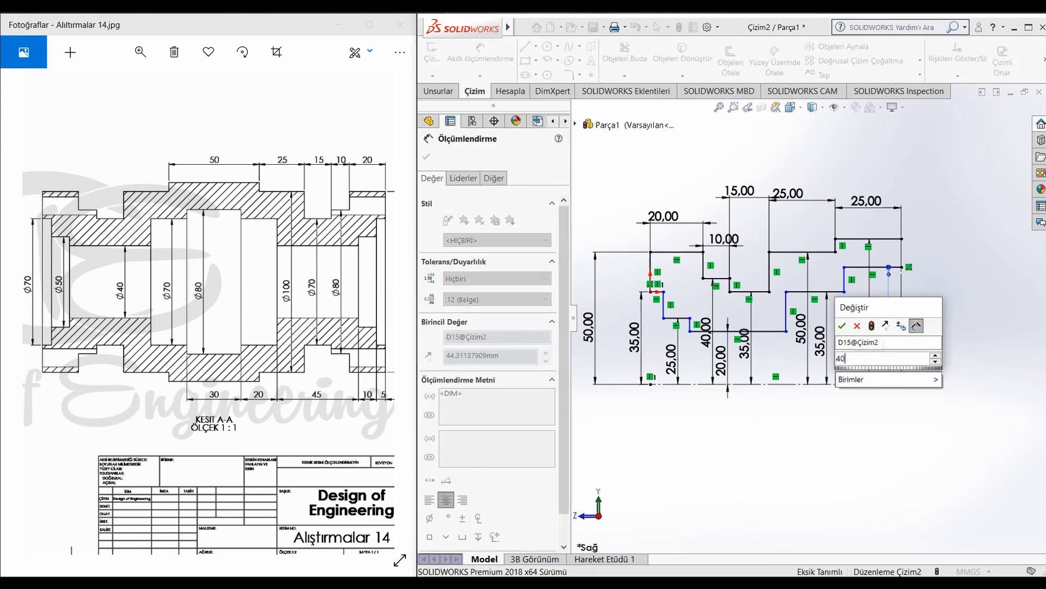
pyautogui.press('Return')
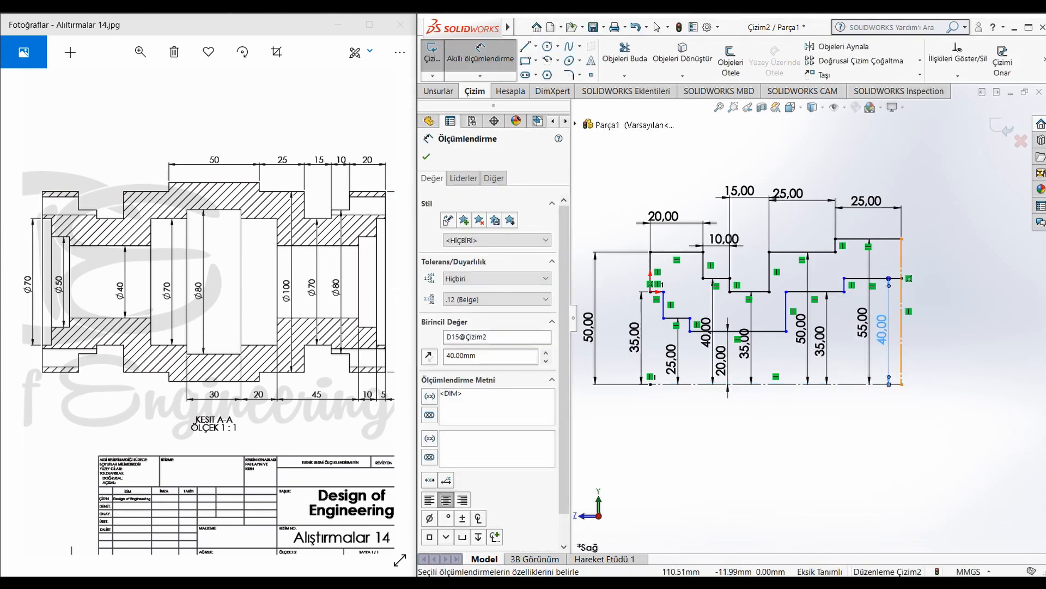
pyautogui.press('Escape')
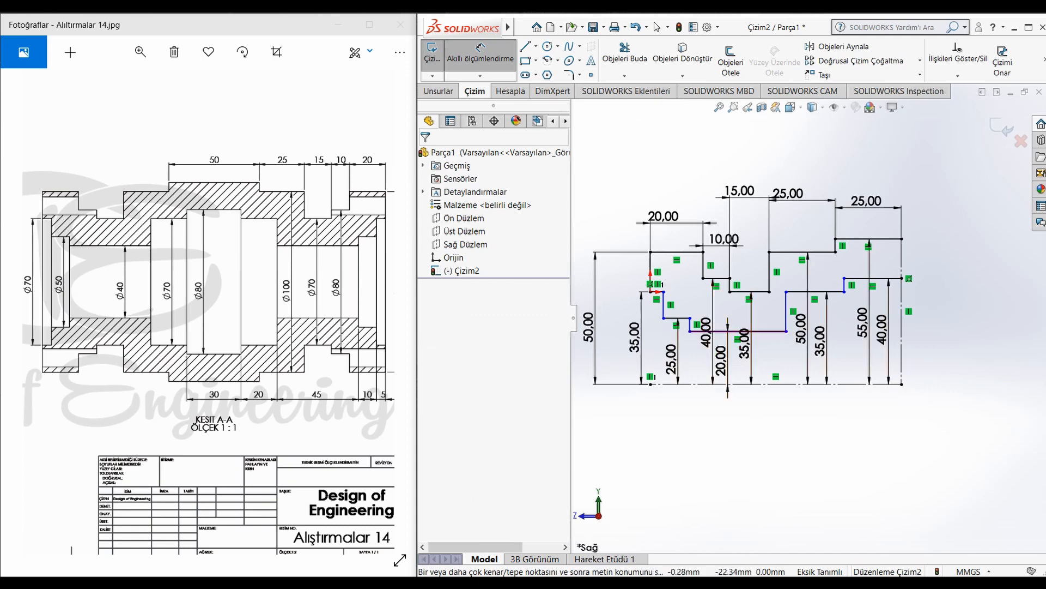
# Step: Dimension the length of the inner profile's first short horizontal segment at the origin as 5 mm
pyautogui.moveTo(273, 305)
pyautogui.mouseDown()
pyautogui.moveTo(199, 292)
pyautogui.moveTo(222, 292)
pyautogui.mouseUp()
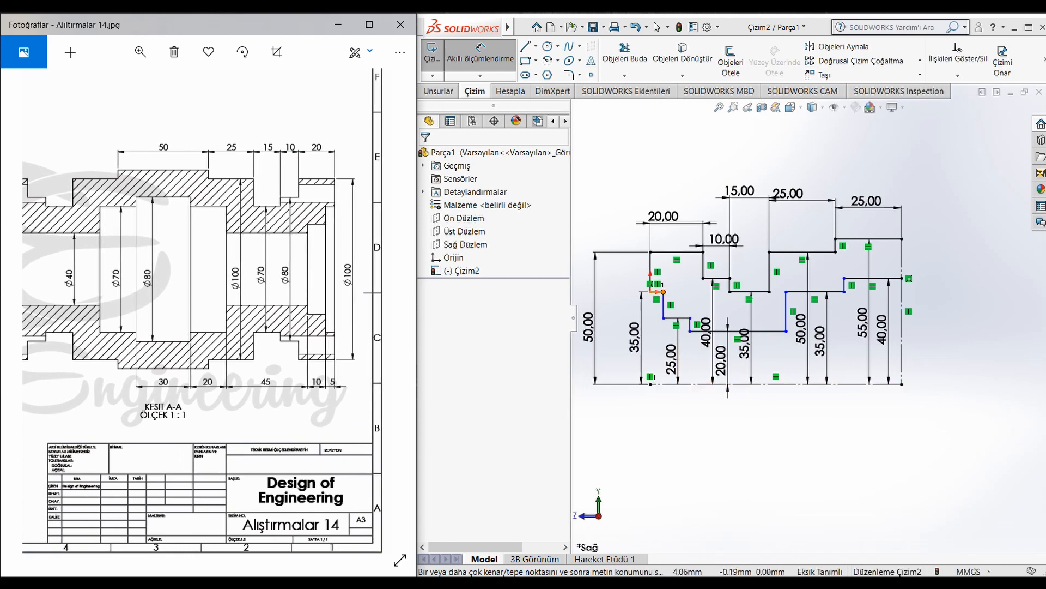
pyautogui.click(665, 407)
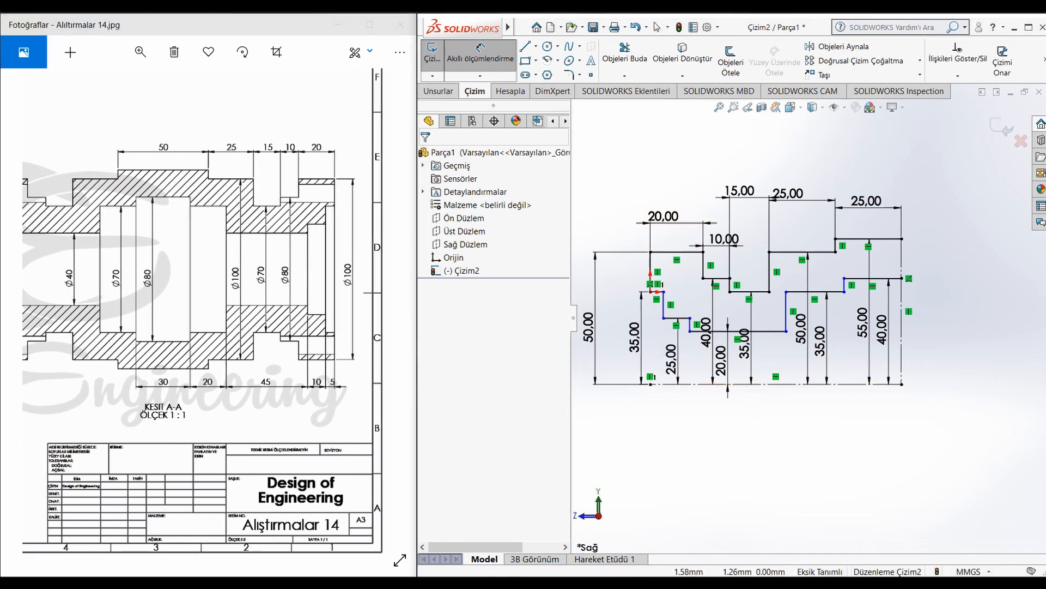
pyautogui.click(657, 292)
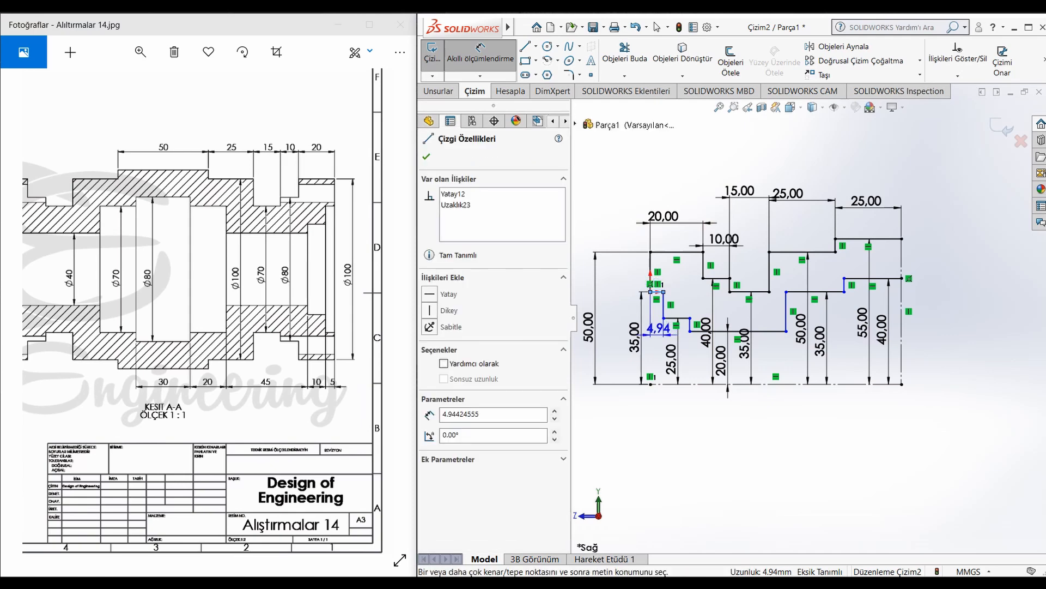
pyautogui.click(664, 238)
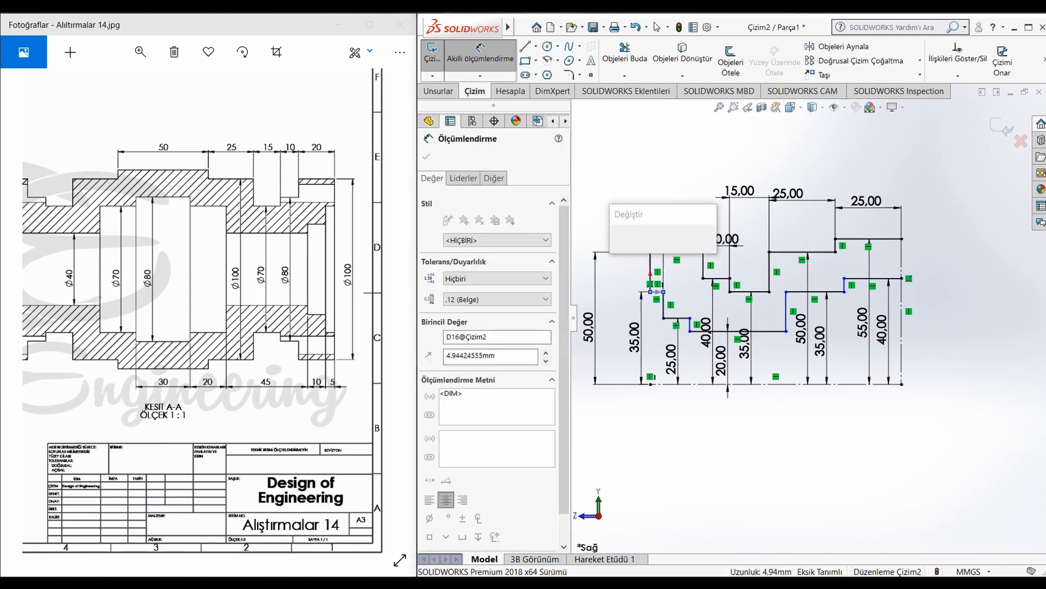
pyautogui.write('5')
pyautogui.press('Return')
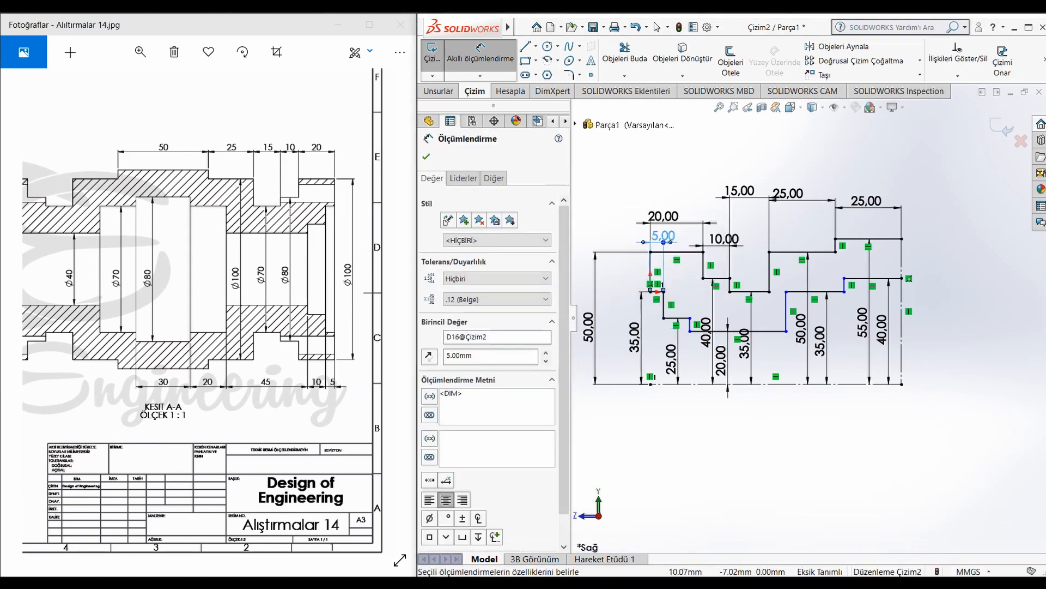
# Step: Dimension the lengths of the second and third inner horizontal segments as 10 mm and 45 mm
pyautogui.click(677, 317)
pyautogui.click(677, 297)
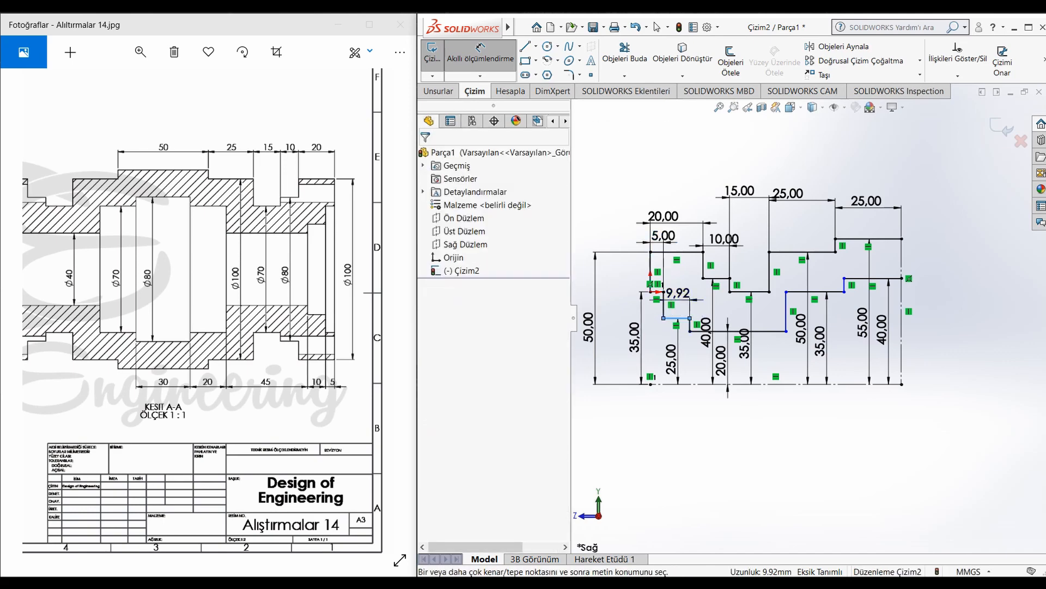
pyautogui.write('10')
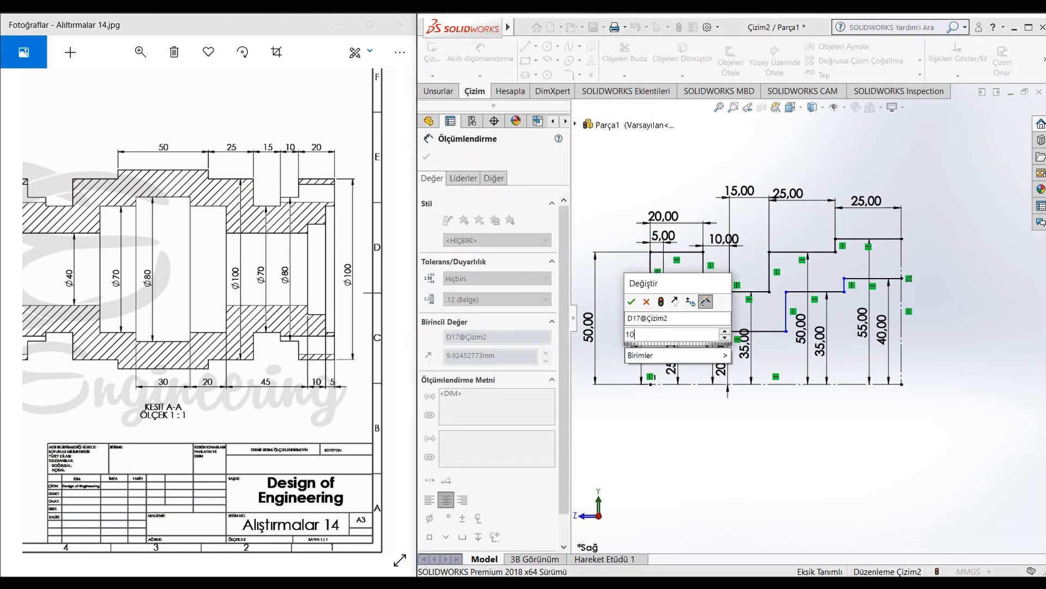
pyautogui.press('Return')
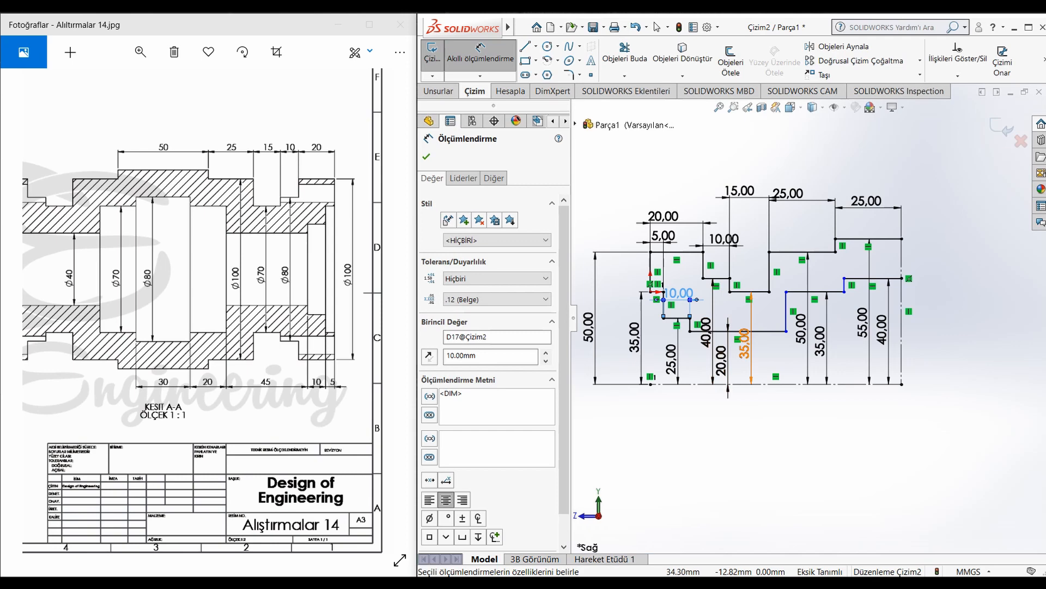
pyautogui.click(744, 331)
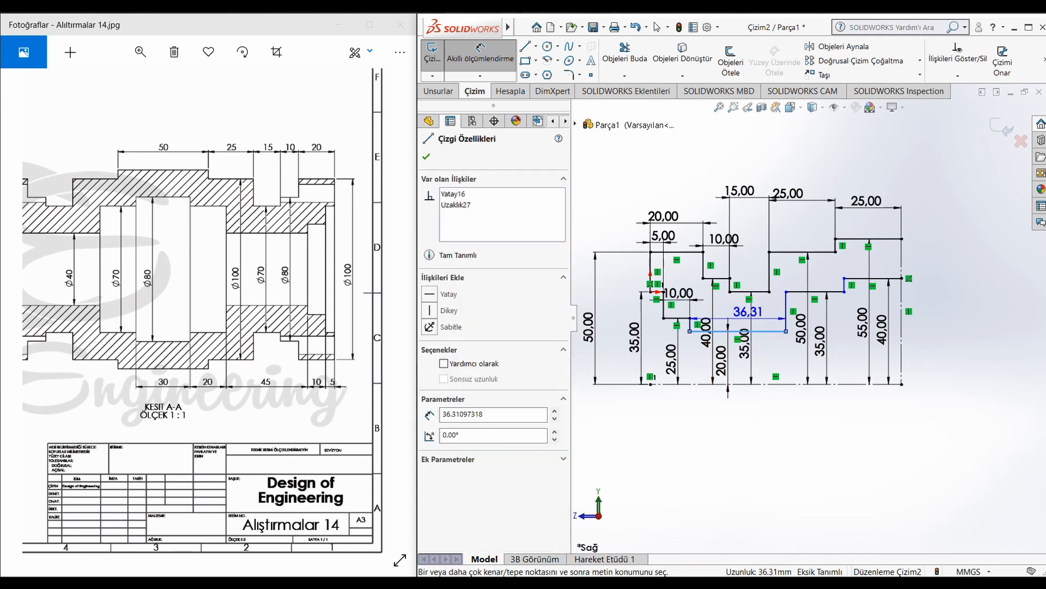
pyautogui.click(742, 310)
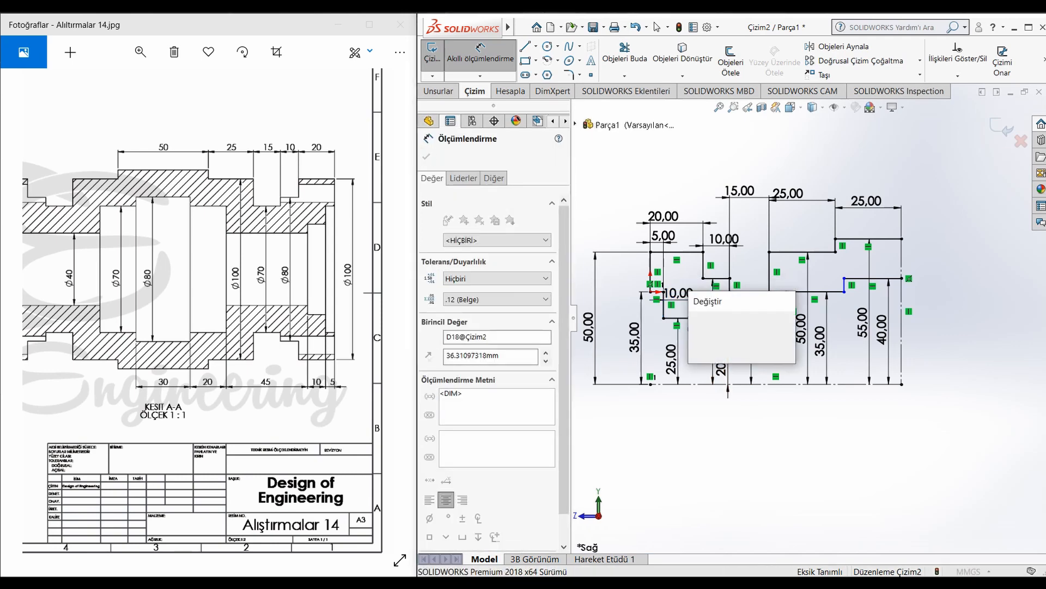
pyautogui.write('45')
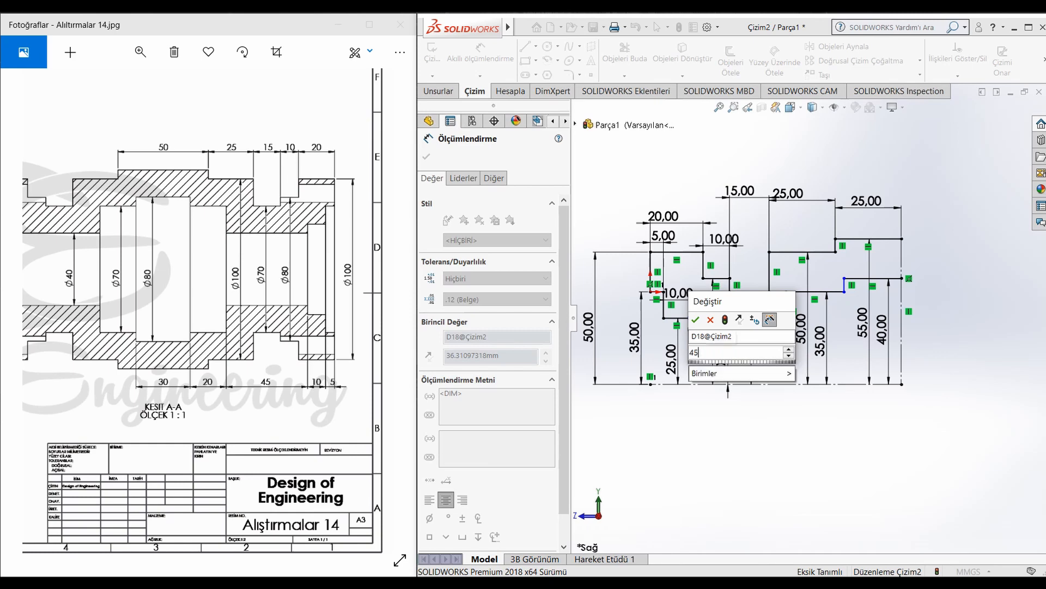
pyautogui.press('Return')
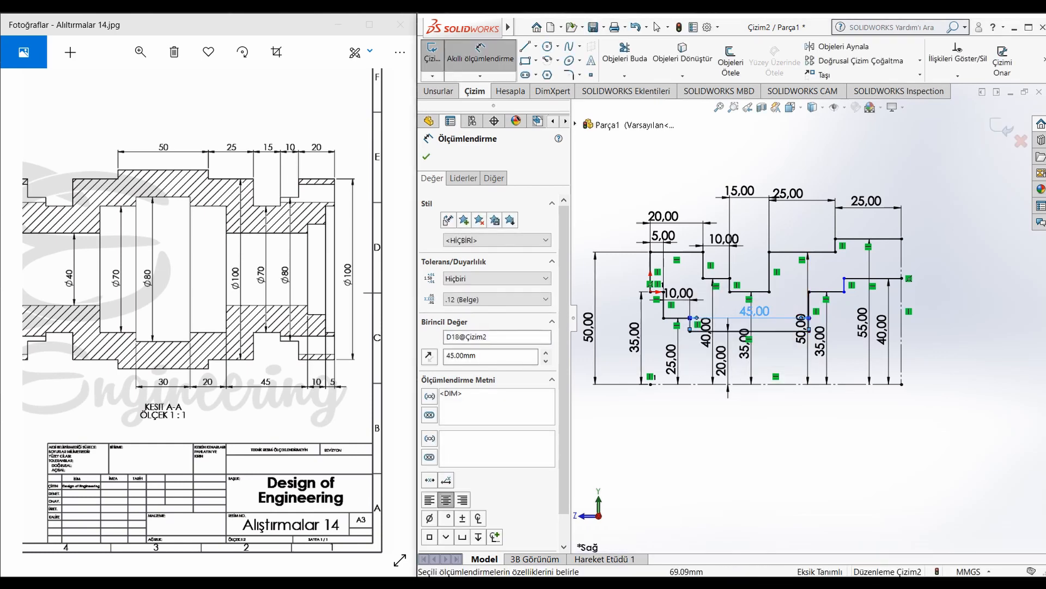
# Step: Dimension the length of the fourth inner horizontal segment as 20 mm and end dimensioning
pyautogui.click(826, 292)
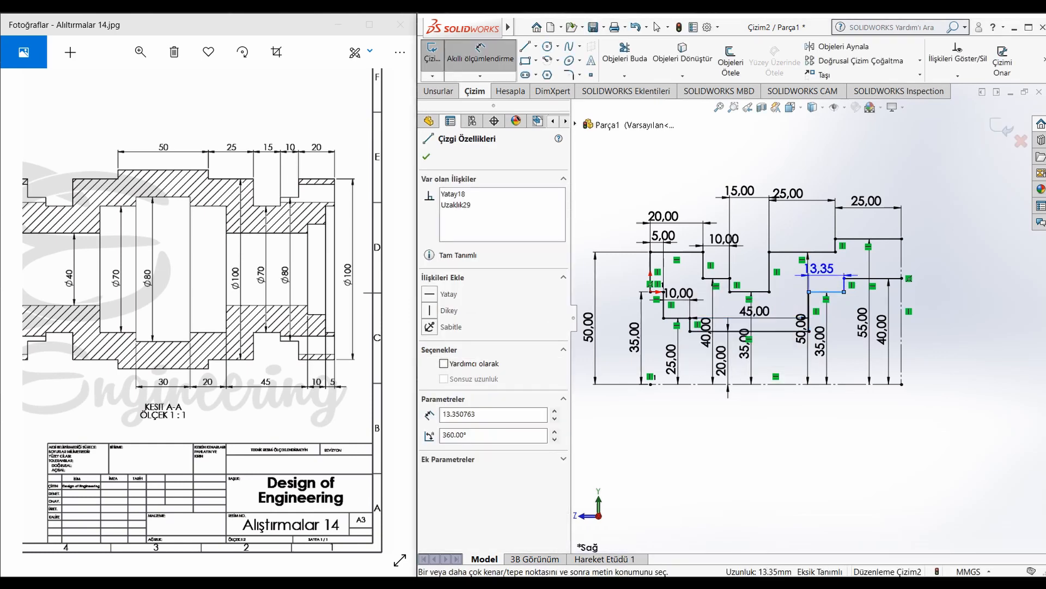
pyautogui.click(819, 268)
pyautogui.write('2')
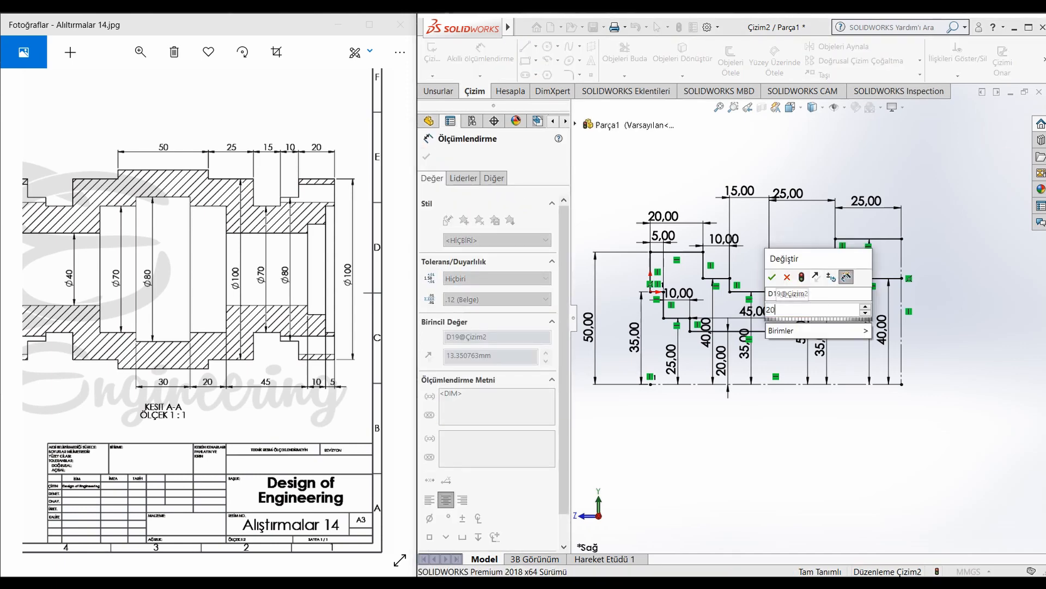
pyautogui.write('0')
pyautogui.press('Return')
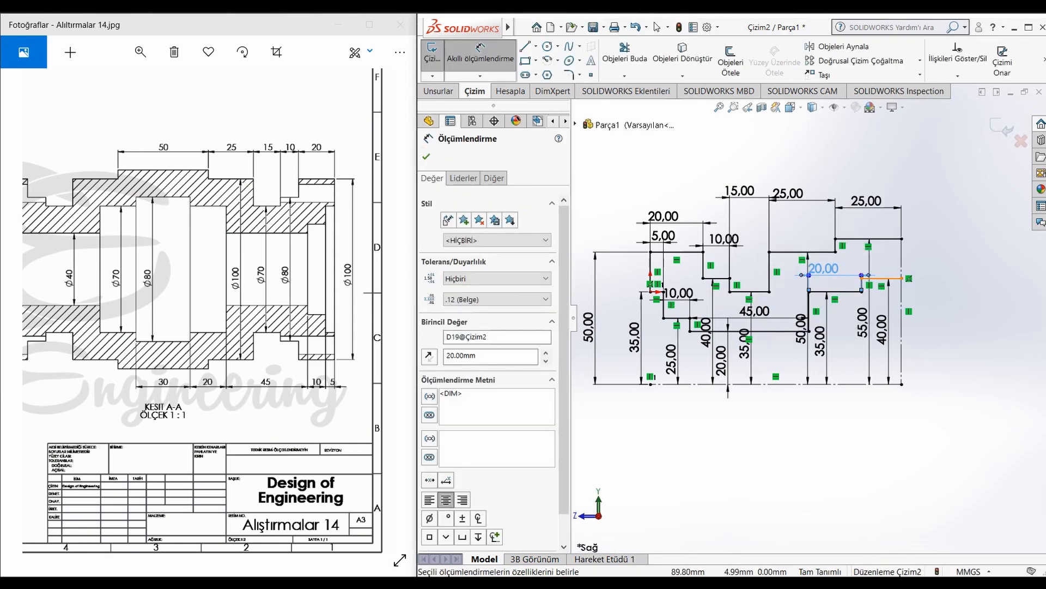
pyautogui.click(888, 279)
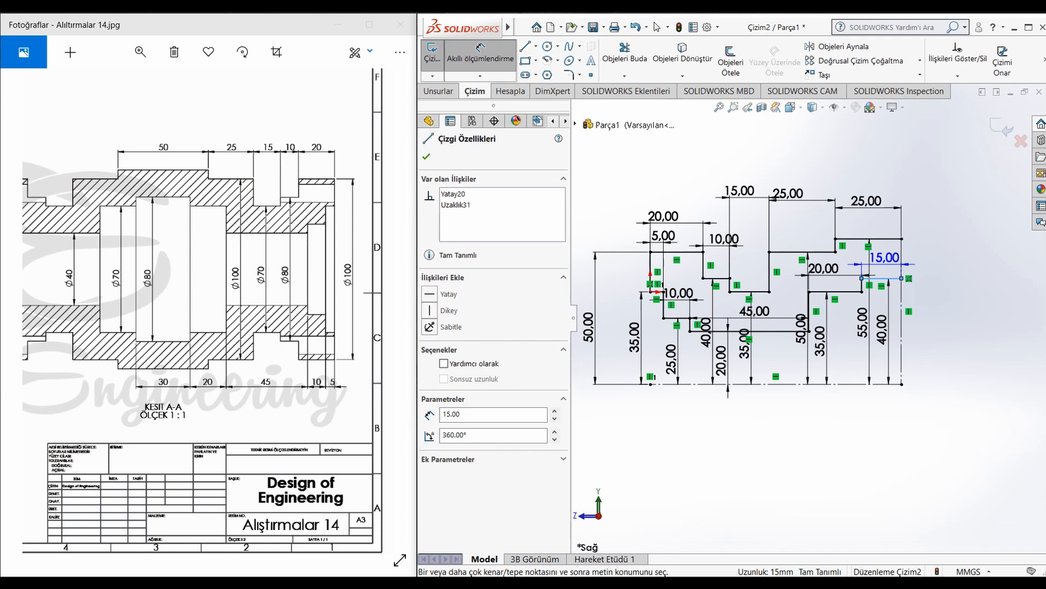
pyautogui.press('Escape')
pyautogui.click(657, 27)
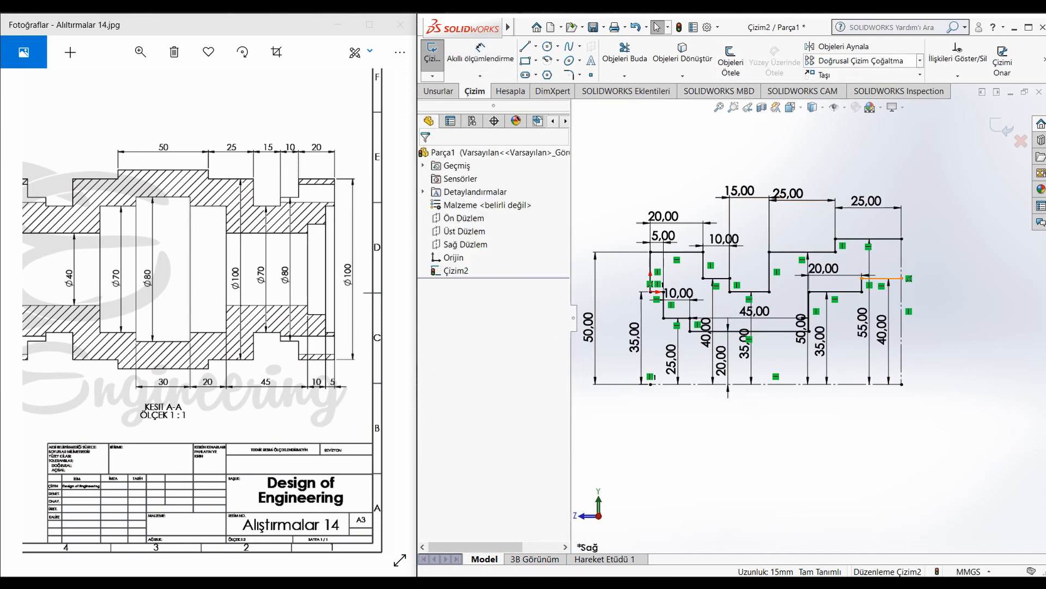
# Step: Mirror all outer and inner profile lines about the vertical construction line, keeping the originals
pyautogui.click(839, 46)
pyautogui.moveTo(918, 209)
pyautogui.mouseDown()
pyautogui.moveTo(790, 262)
pyautogui.moveTo(627, 307)
pyautogui.moveTo(617, 337)
pyautogui.mouseUp()
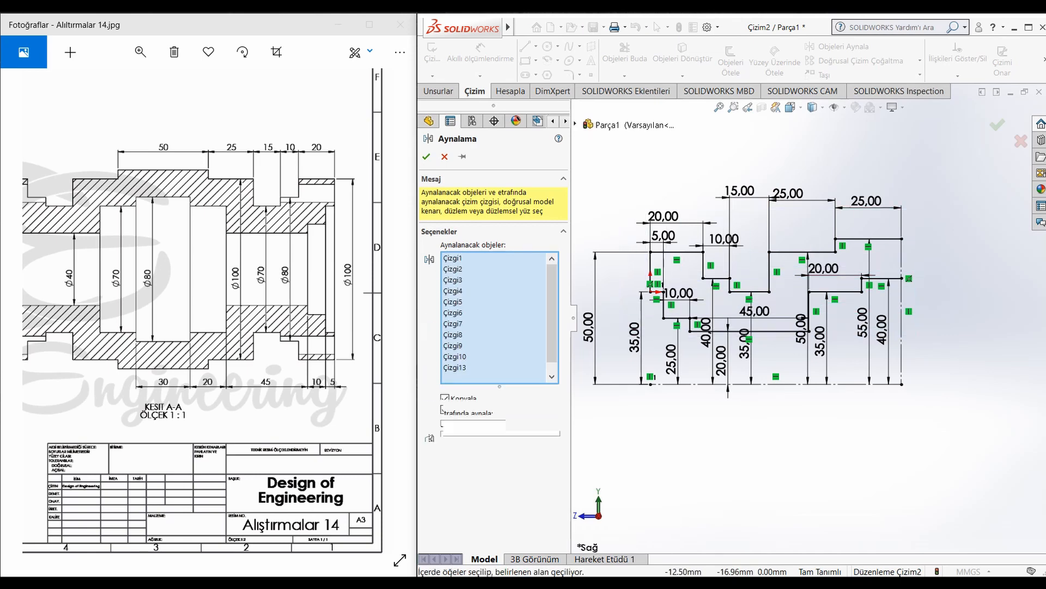
pyautogui.click(499, 527)
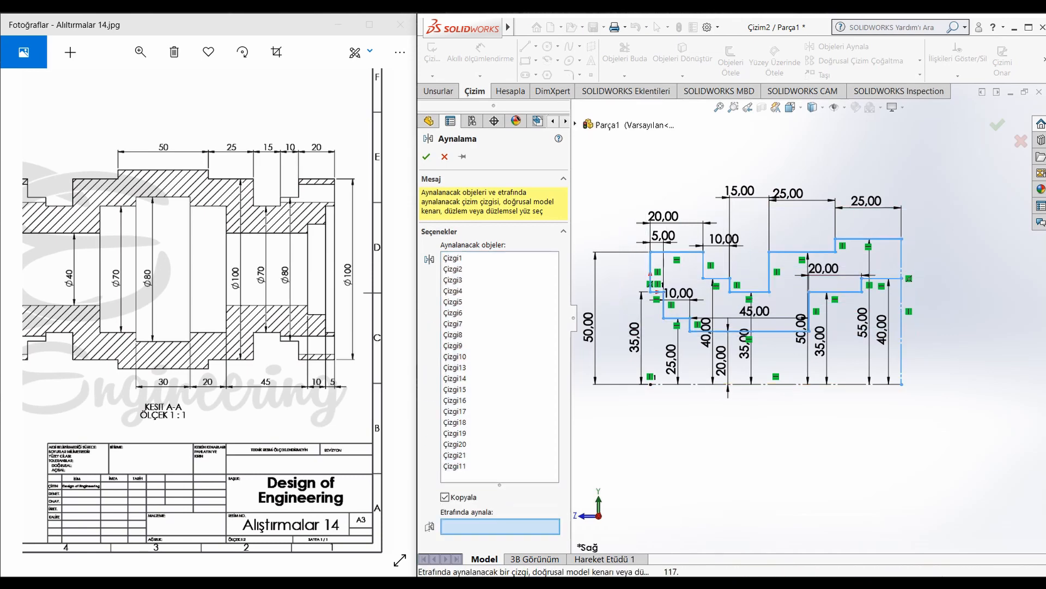
pyautogui.click(907, 277)
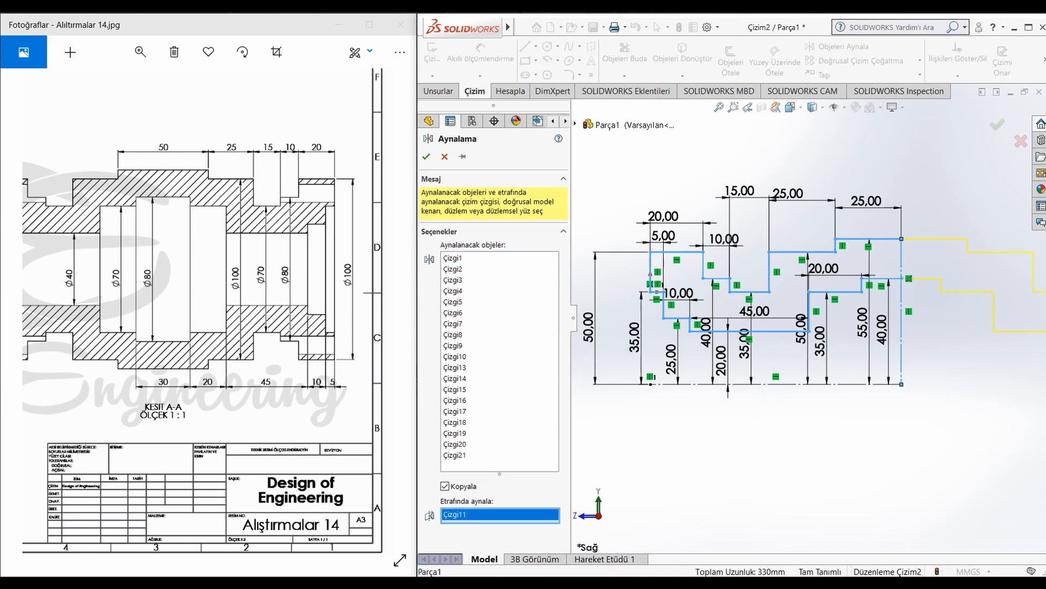
pyautogui.press('Return')
# Step: Revolve the closed mirrored profile 360 degrees around the horizontal construction line into a solid
pyautogui.scroll(3, 809, 318)
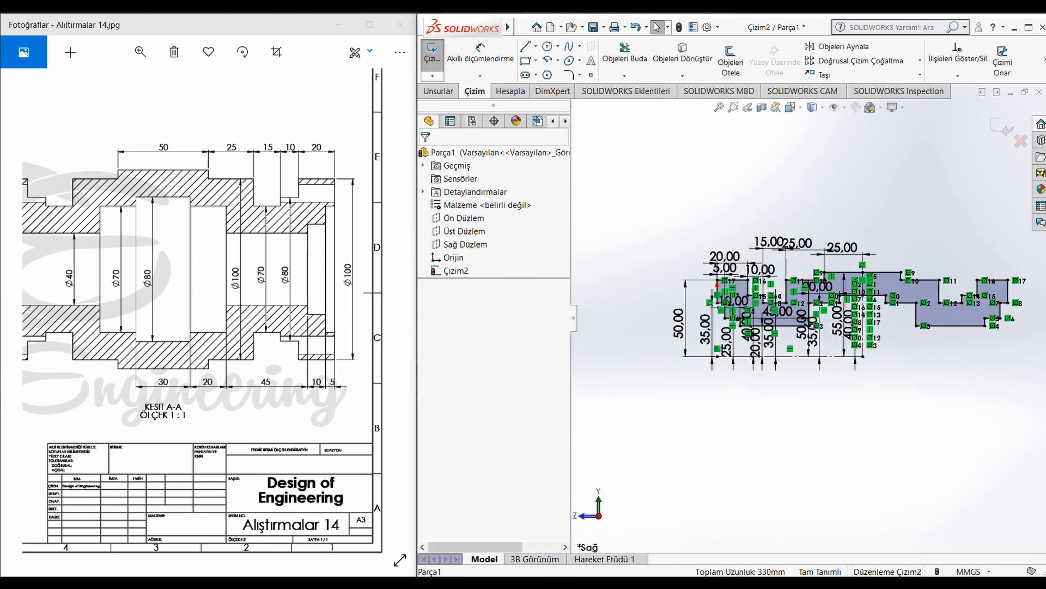
pyautogui.scroll(2, 904, 318)
pyautogui.scroll(-5, 904, 318)
pyautogui.scroll(3, 905, 319)
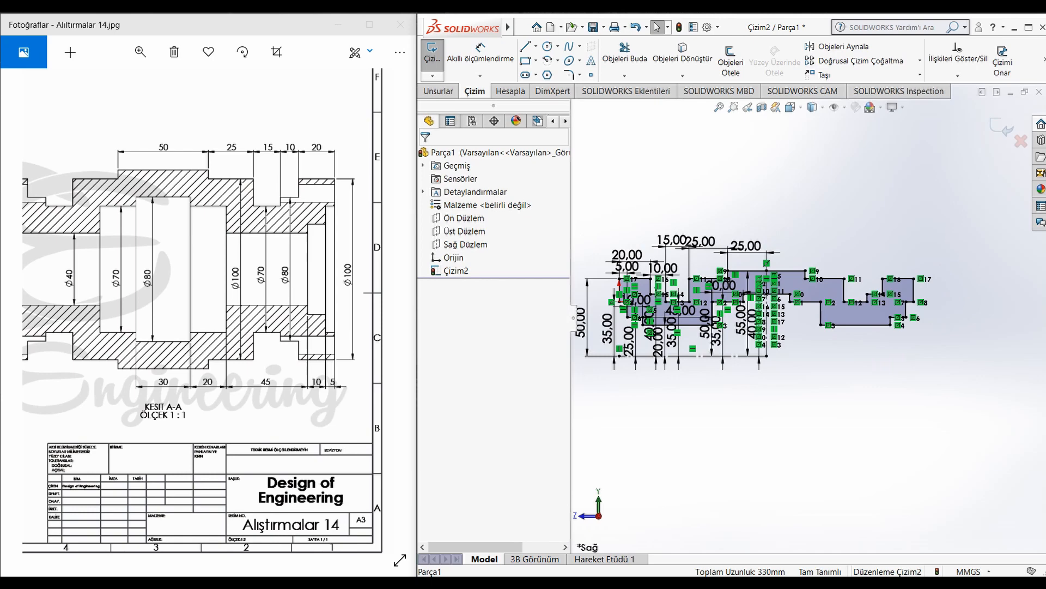
pyautogui.click(438, 91)
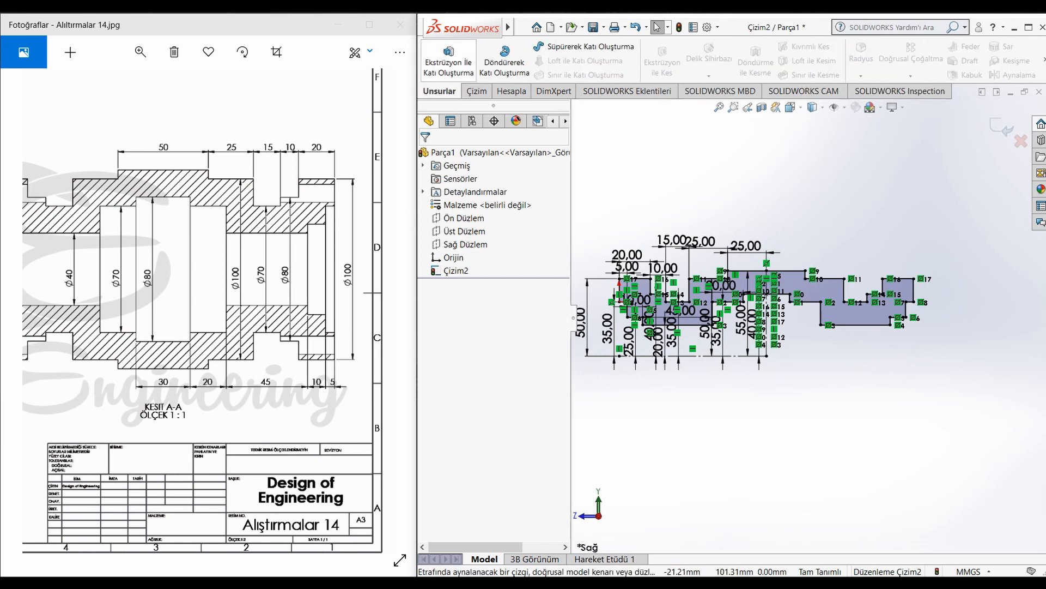
pyautogui.click(504, 62)
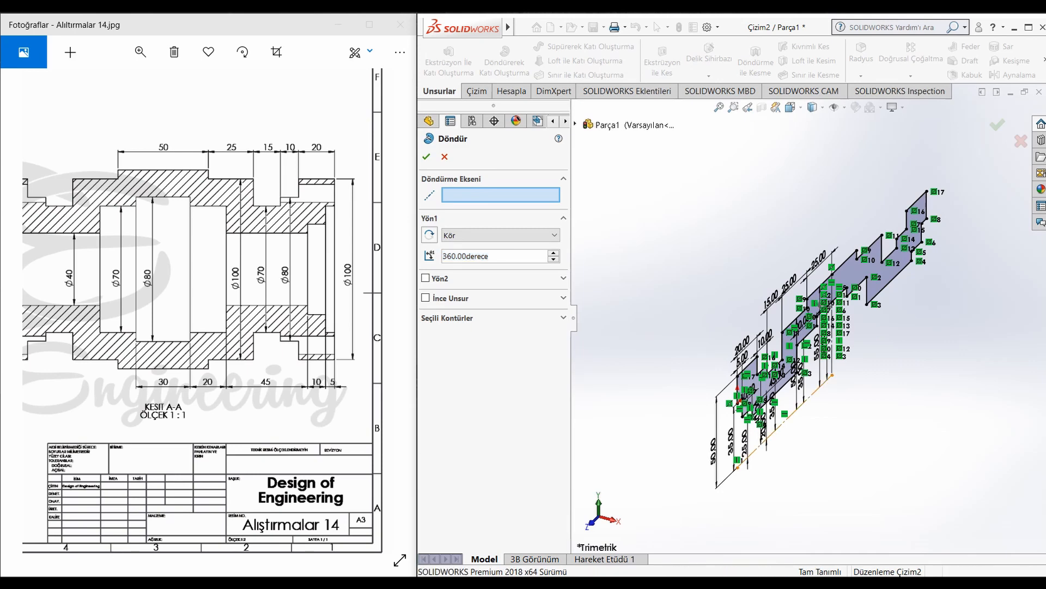
pyautogui.click(797, 409)
pyautogui.press('Return')
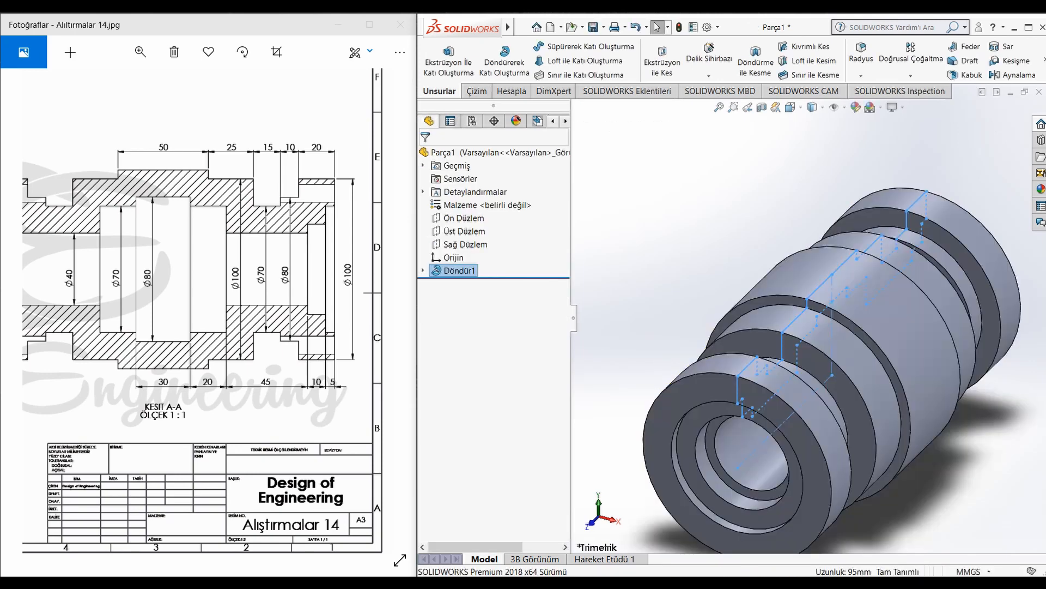
pyautogui.press('Escape')
# Step: Start a sketch on the near annular shoulder face of the widest middle section and select that face
pyautogui.scroll(3, 824, 308)
pyautogui.moveTo(824, 321); pyautogui.dragTo(776, 324, button='middle')
pyautogui.scroll(-4, 774, 324)
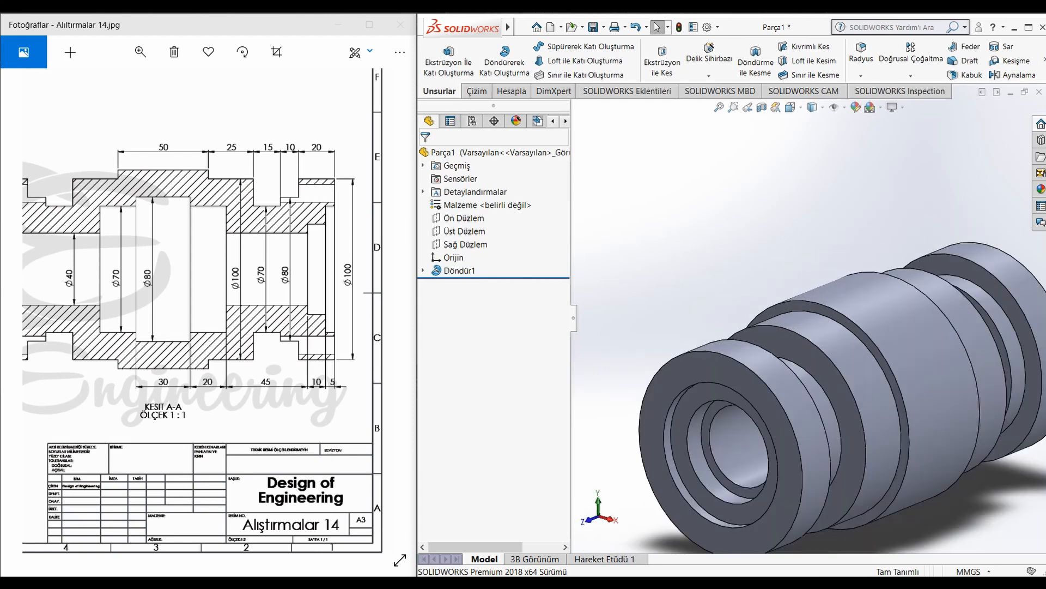
pyautogui.click(817, 306)
pyautogui.click(853, 276)
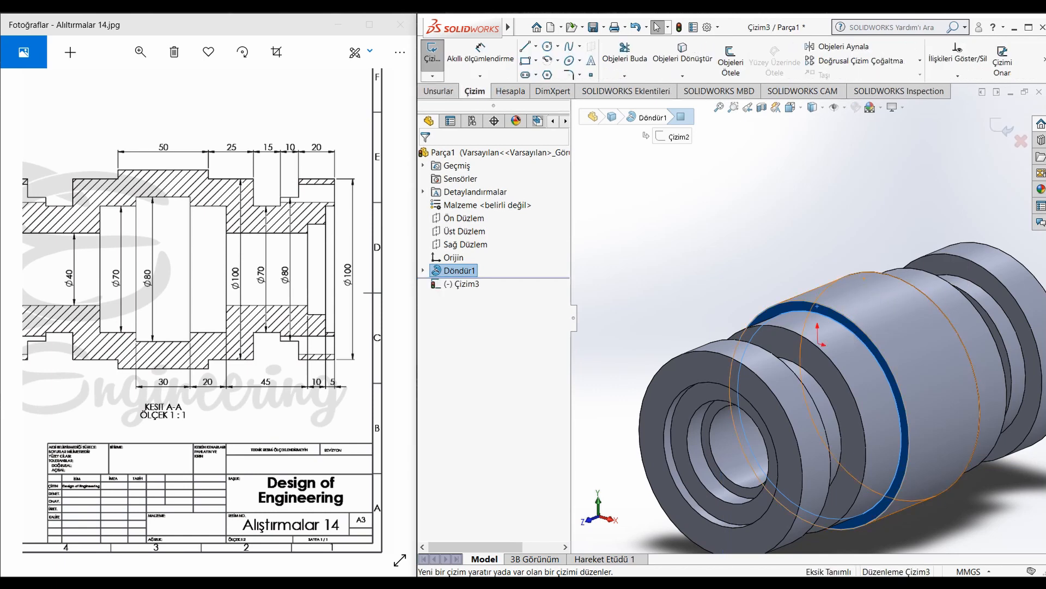
pyautogui.press('Escape')
pyautogui.scroll(1, 873, 279)
pyautogui.moveTo(873, 279); pyautogui.dragTo(874, 298, button='middle')
pyautogui.click(851, 330)
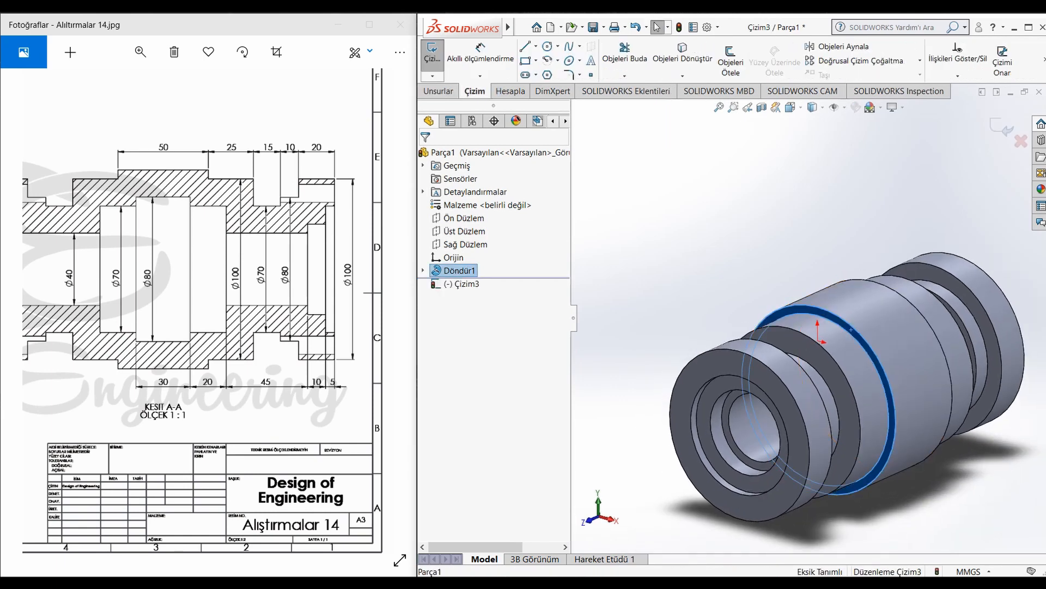
# Step: Sketch a center rectangle about 103 by 106 mm centred on the part's axis
pyautogui.hotkey('ctrl', '8')
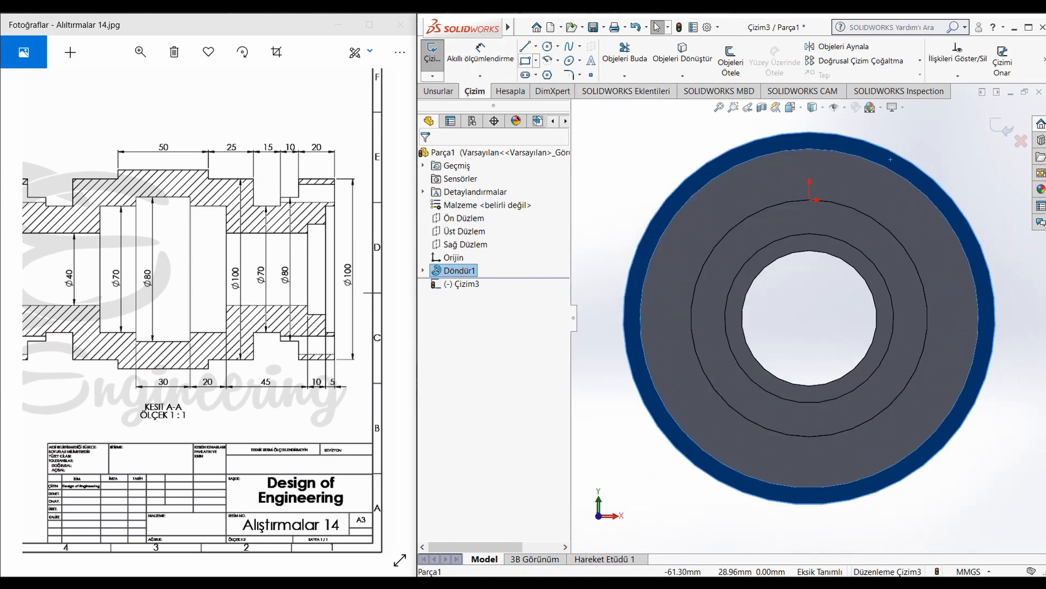
pyautogui.click(525, 61)
pyautogui.click(470, 198)
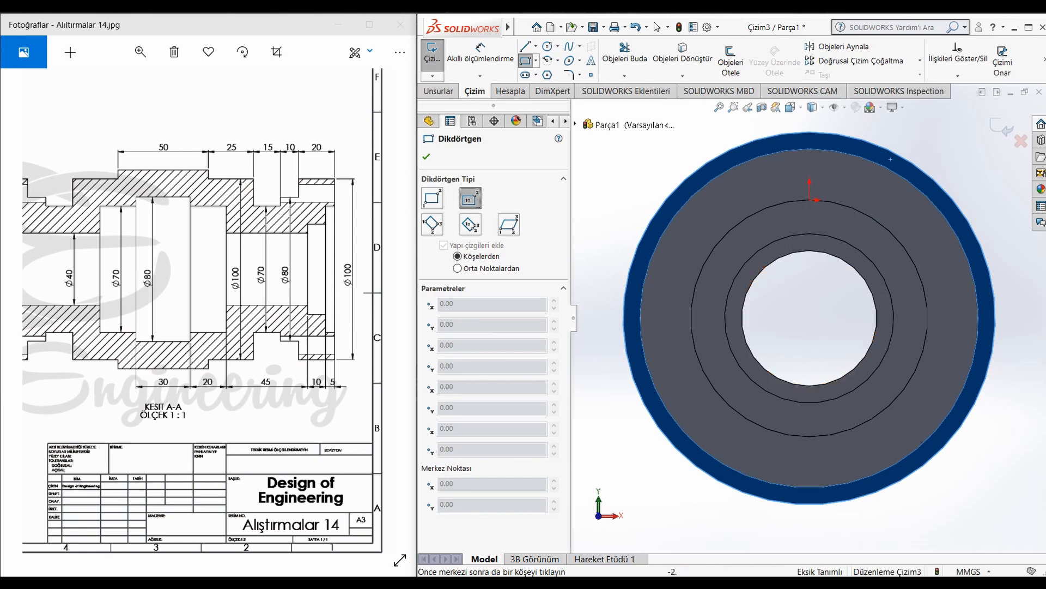
pyautogui.click(809, 318)
pyautogui.scroll(3, 892, 250)
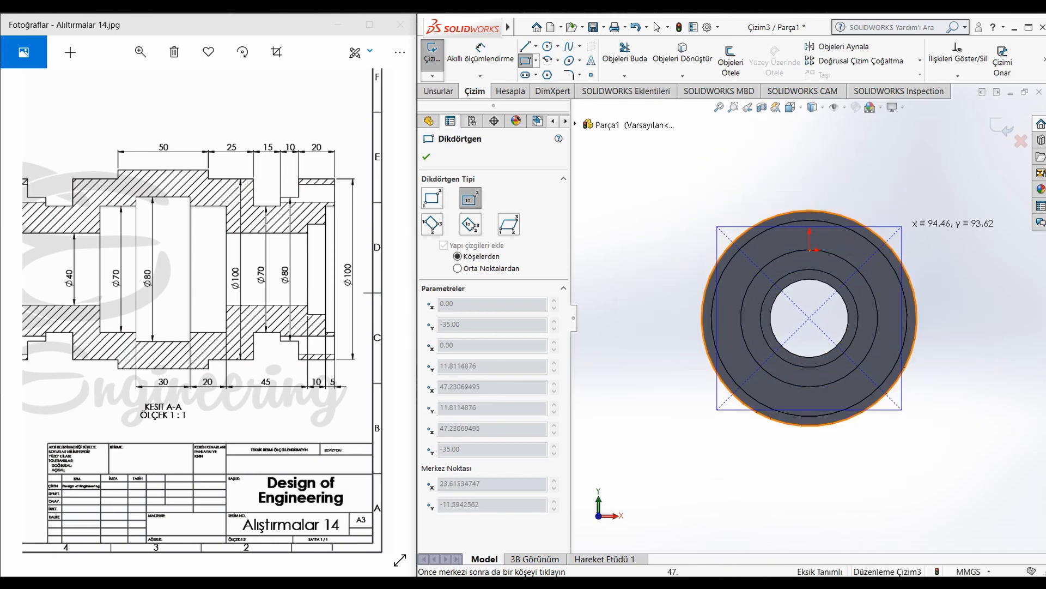
pyautogui.click(910, 214)
# Step: Dimension the rectangle's width and height as 110 mm each and end dimensioning
pyautogui.click(480, 49)
pyautogui.click(774, 213)
pyautogui.click(810, 186)
pyautogui.write('110')
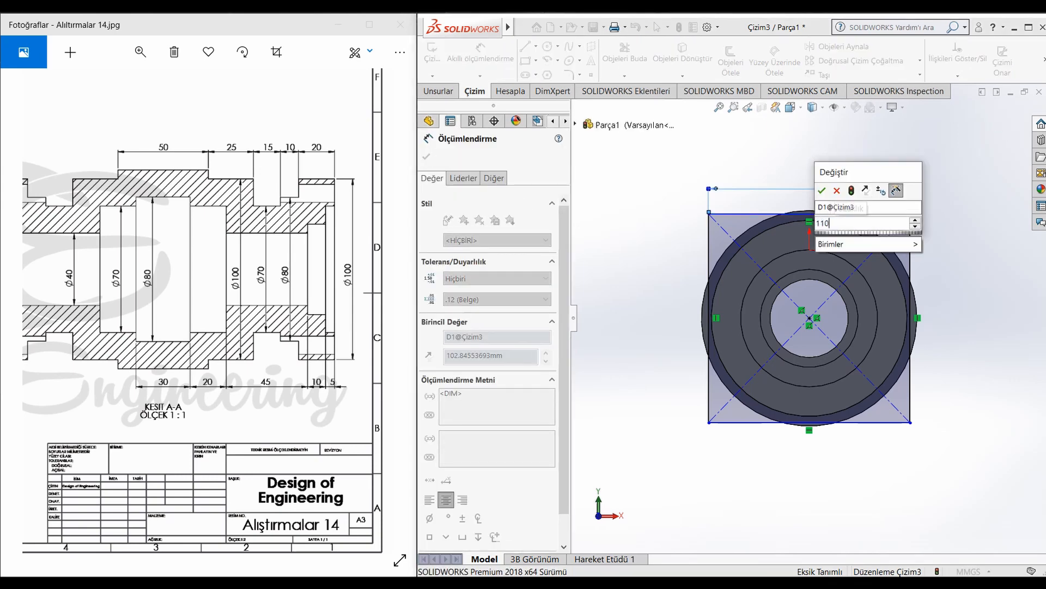
pyautogui.press('Return')
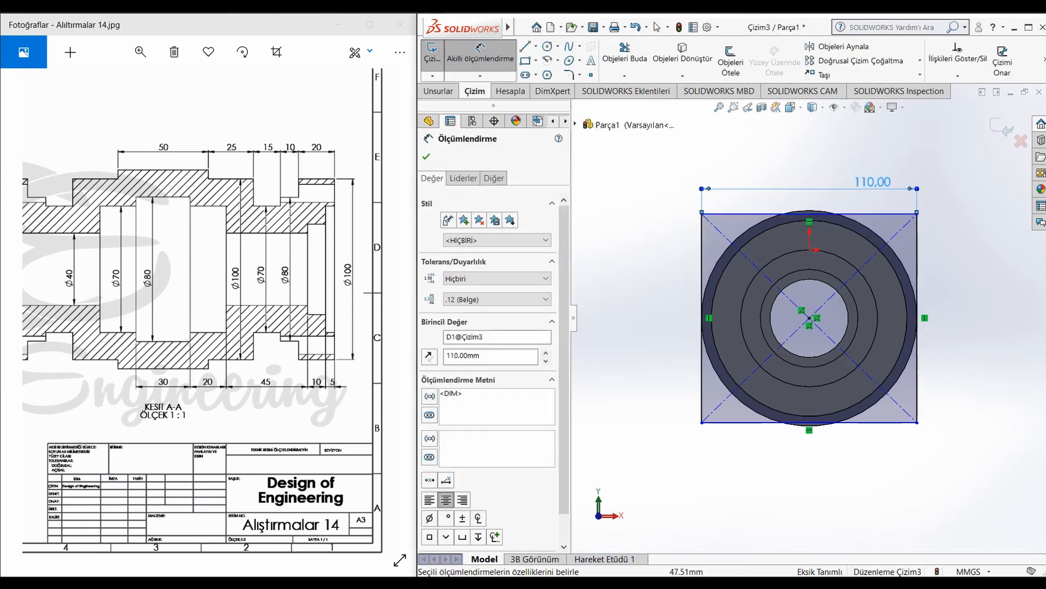
pyautogui.click(917, 317)
pyautogui.click(944, 318)
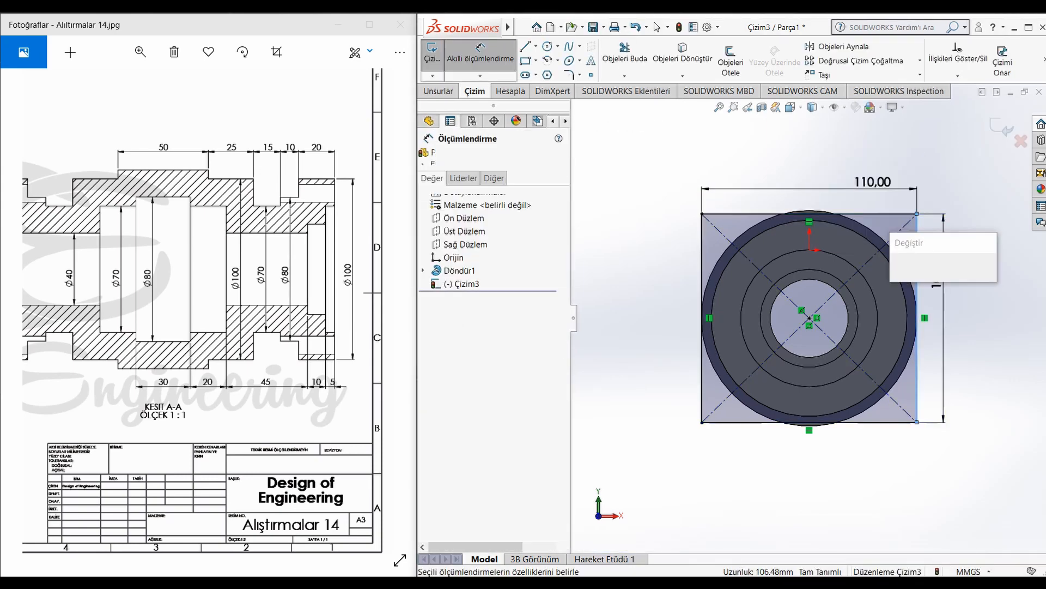
pyautogui.write('110')
pyautogui.press('Return')
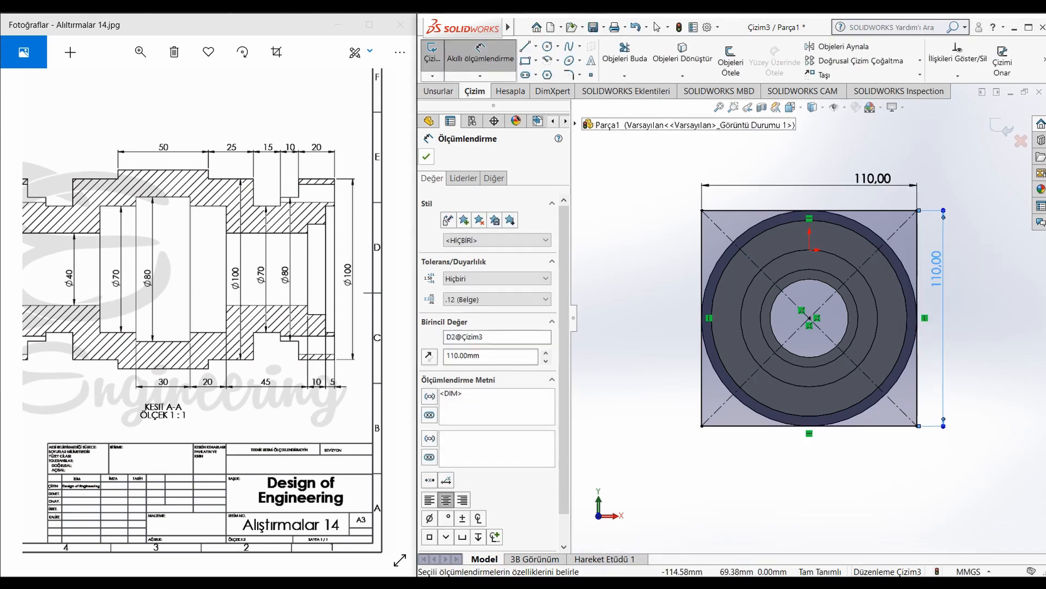
pyautogui.click(658, 28)
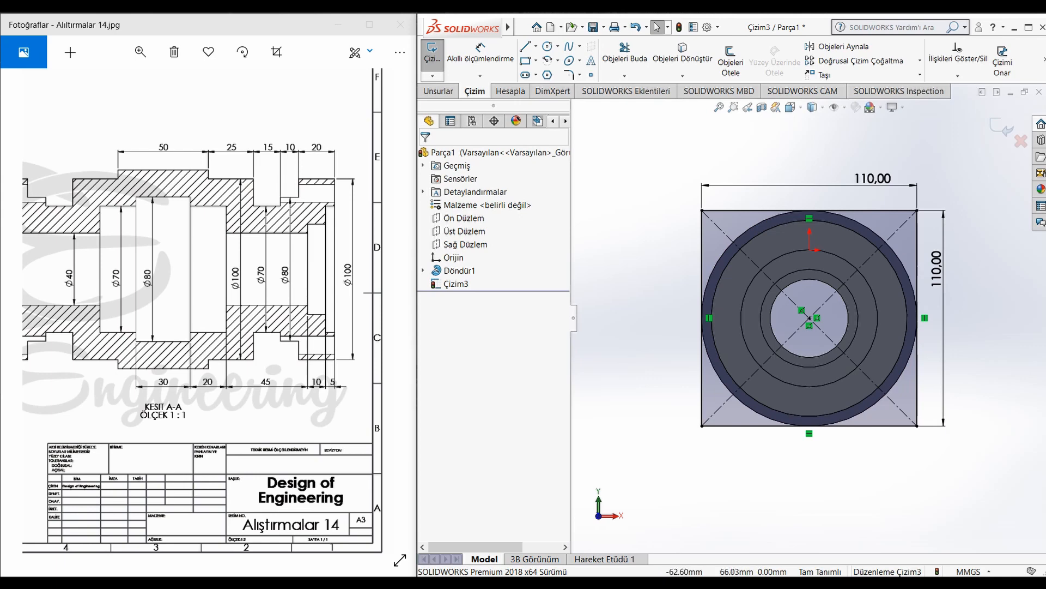
# Step: Convert the outer circular edge of the widest section into a sketch circle inside the square
pyautogui.click(682, 53)
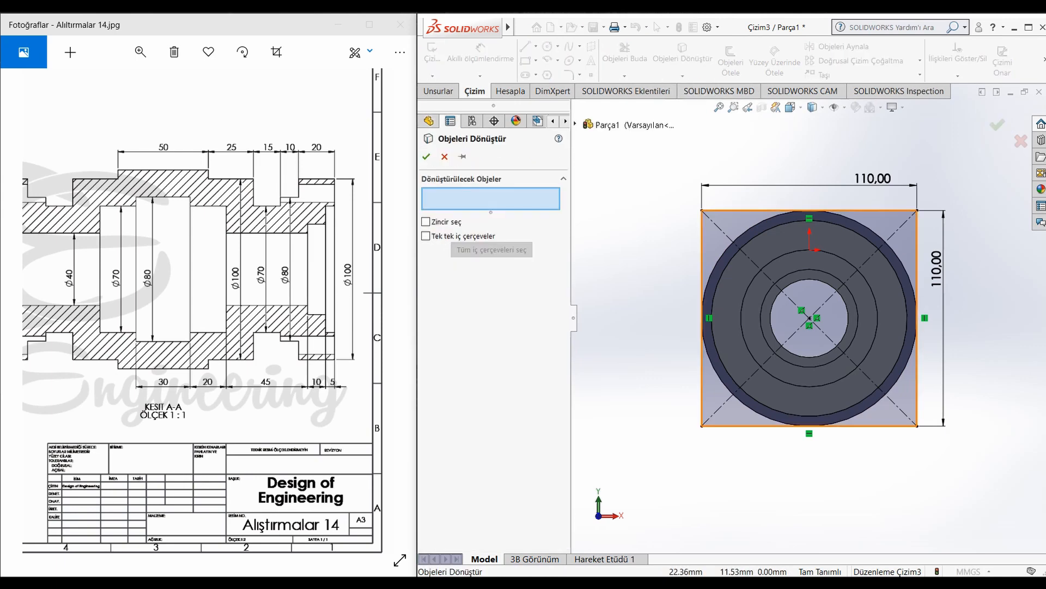
pyautogui.click(856, 222)
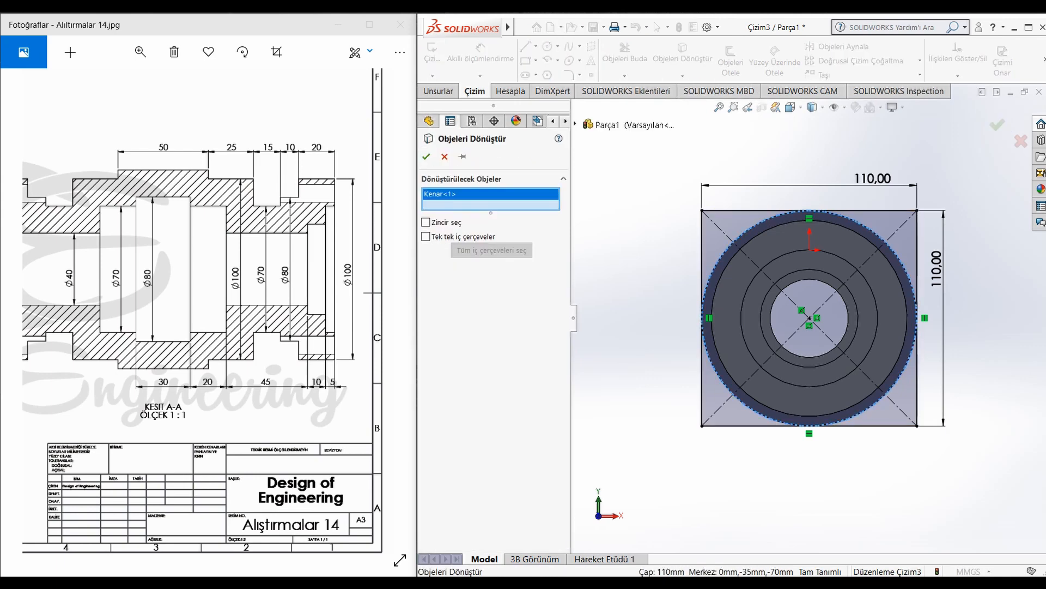
pyautogui.click(426, 157)
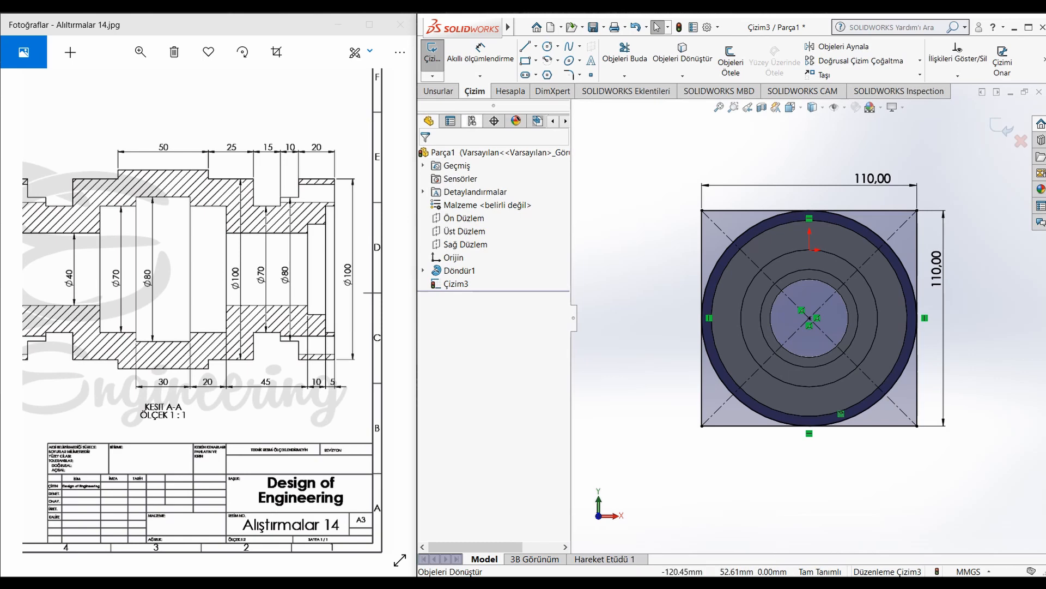
# Step: Start a boss extrusion with the Up To Surface end condition, using the four corner regions between square and circle as contours
pyautogui.click(438, 91)
pyautogui.click(448, 60)
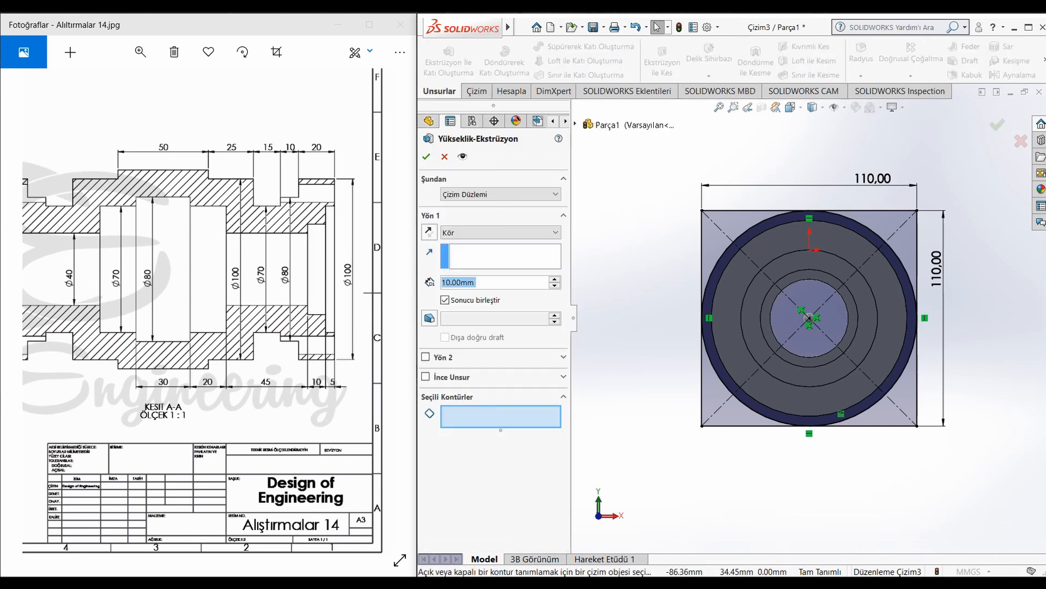
pyautogui.click(501, 232)
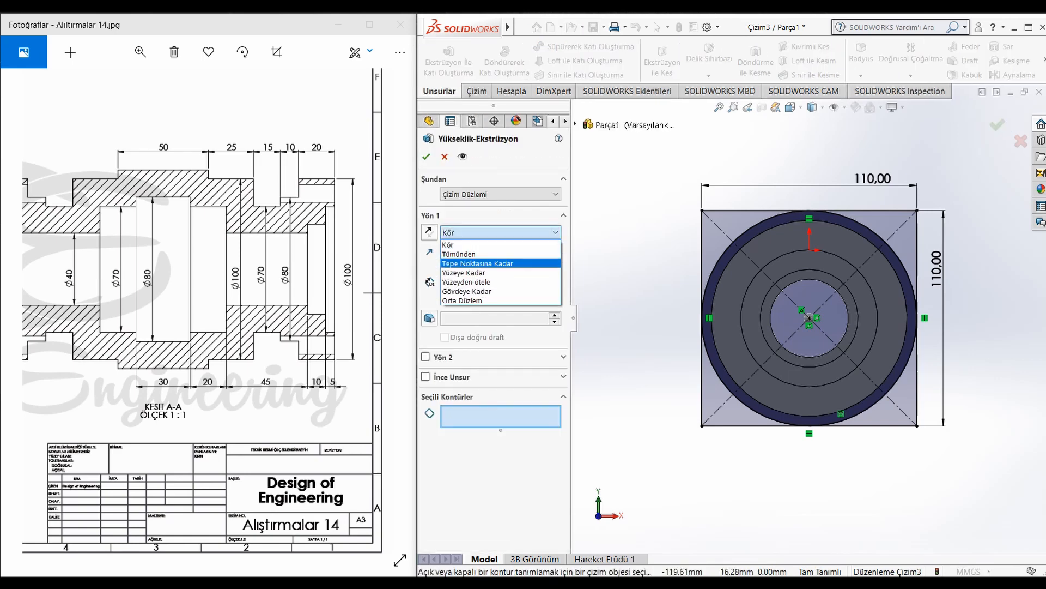
pyautogui.click(490, 272)
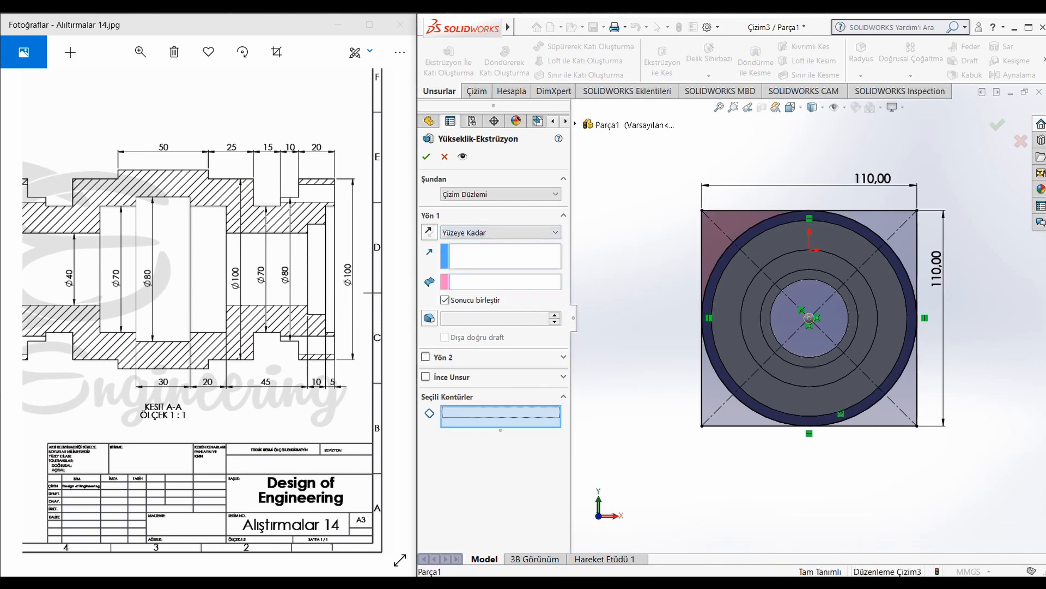
pyautogui.click(755, 264)
pyautogui.click(809, 264)
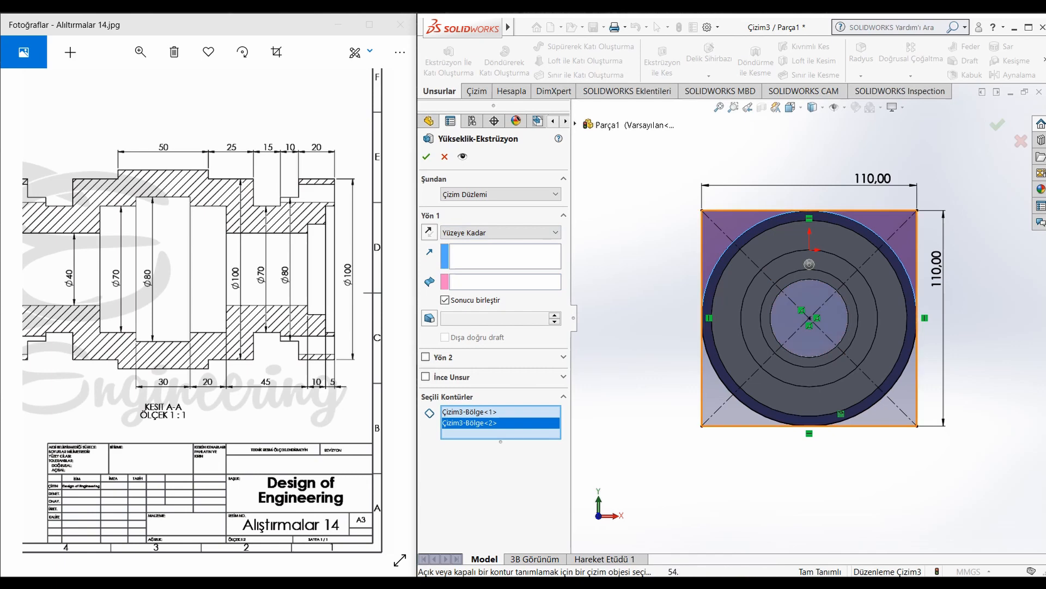
pyautogui.click(907, 391)
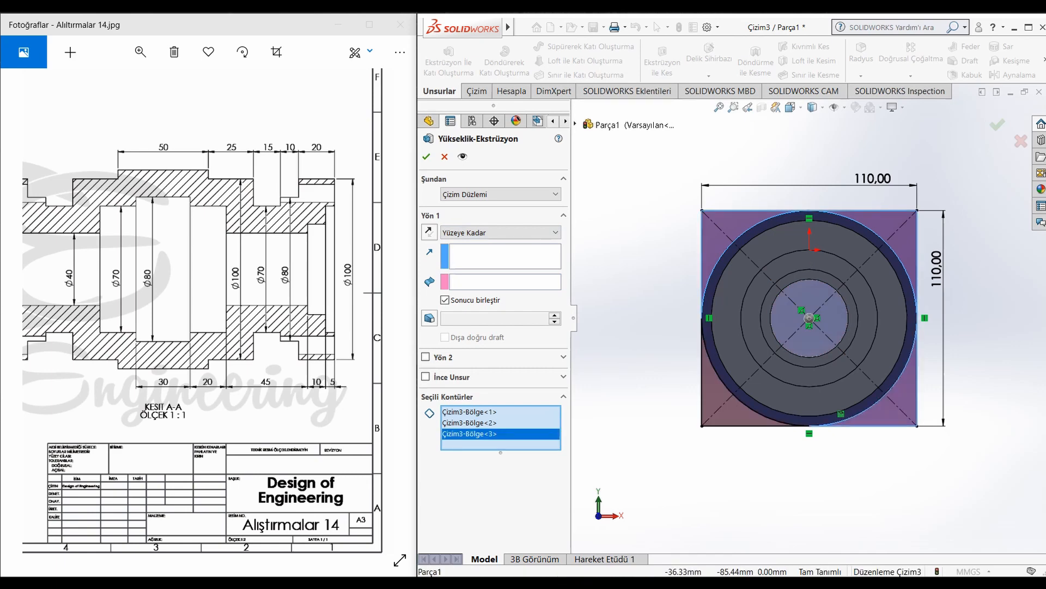
pyautogui.click(729, 407)
# Step: Extrude the corner regions in the reversed direction up to the opposite shoulder face of the widest section, using that face as direction reference
pyautogui.hotkey('ctrl', '7')
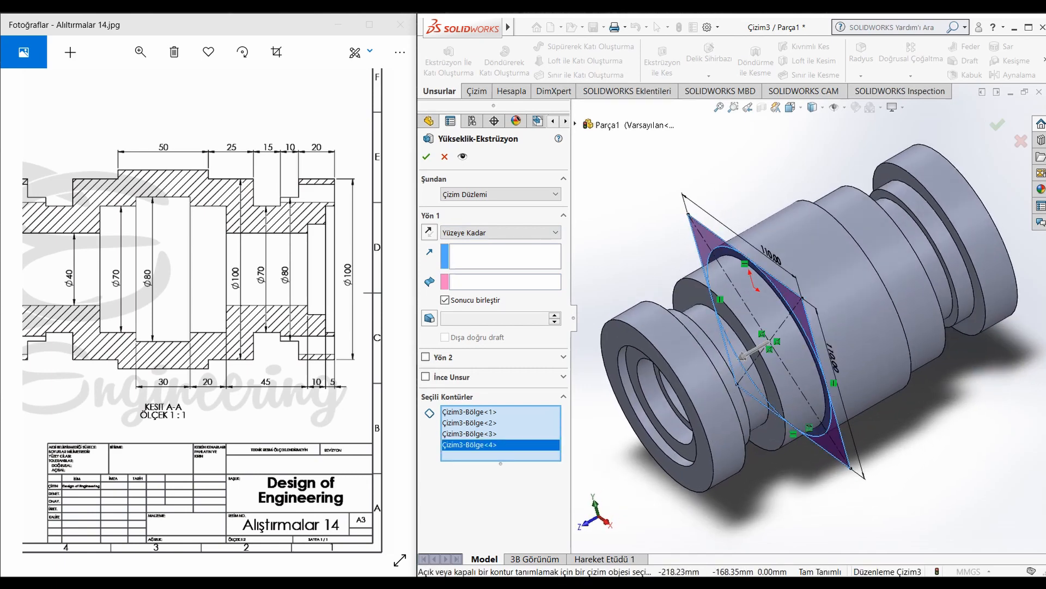
pyautogui.click(504, 256)
pyautogui.moveTo(922, 264); pyautogui.dragTo(849, 301, button='middle')
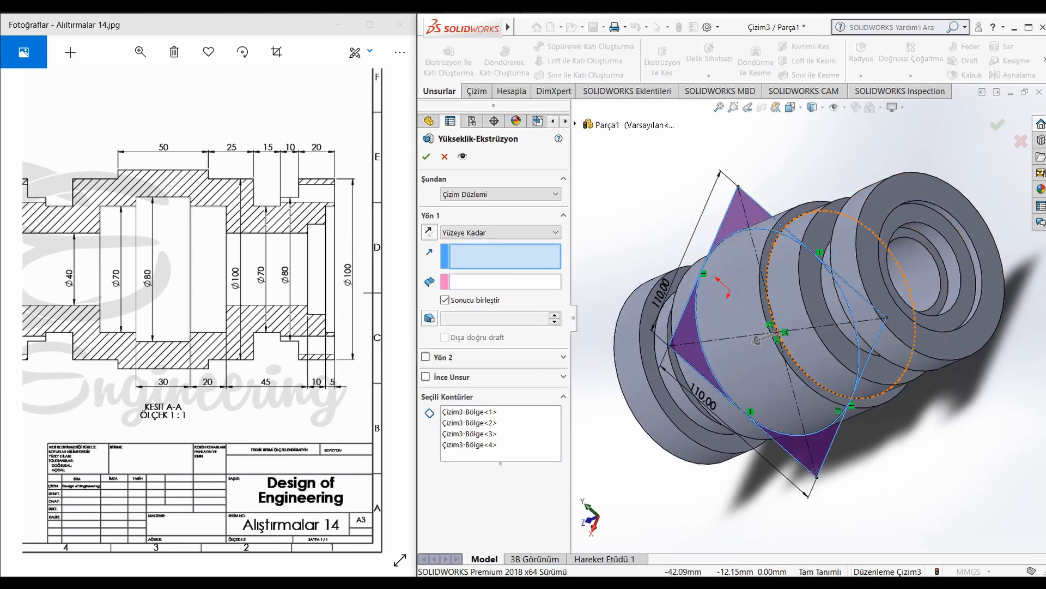
pyautogui.click(769, 246)
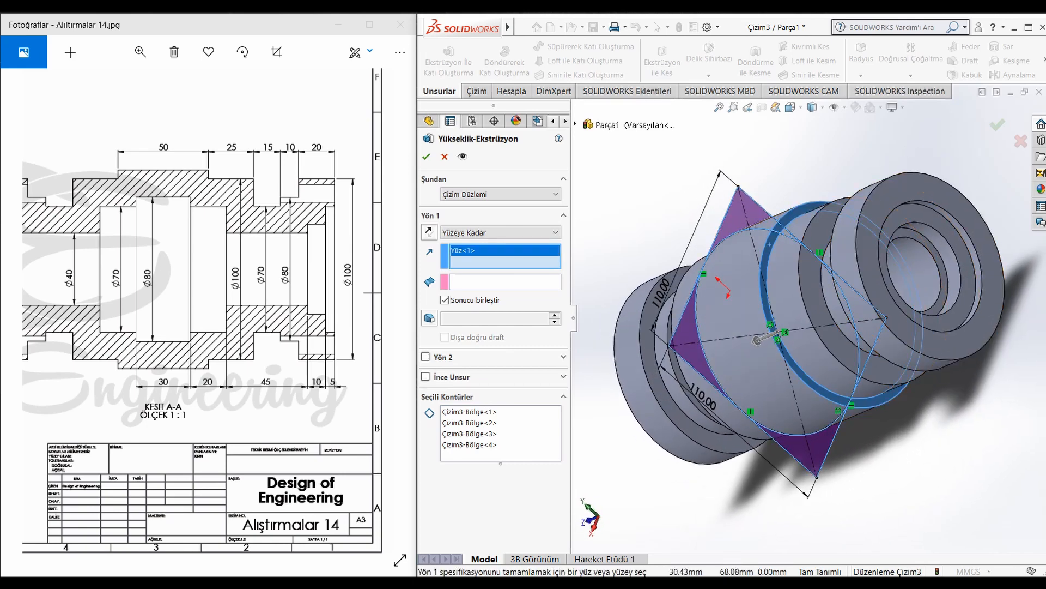
pyautogui.click(504, 282)
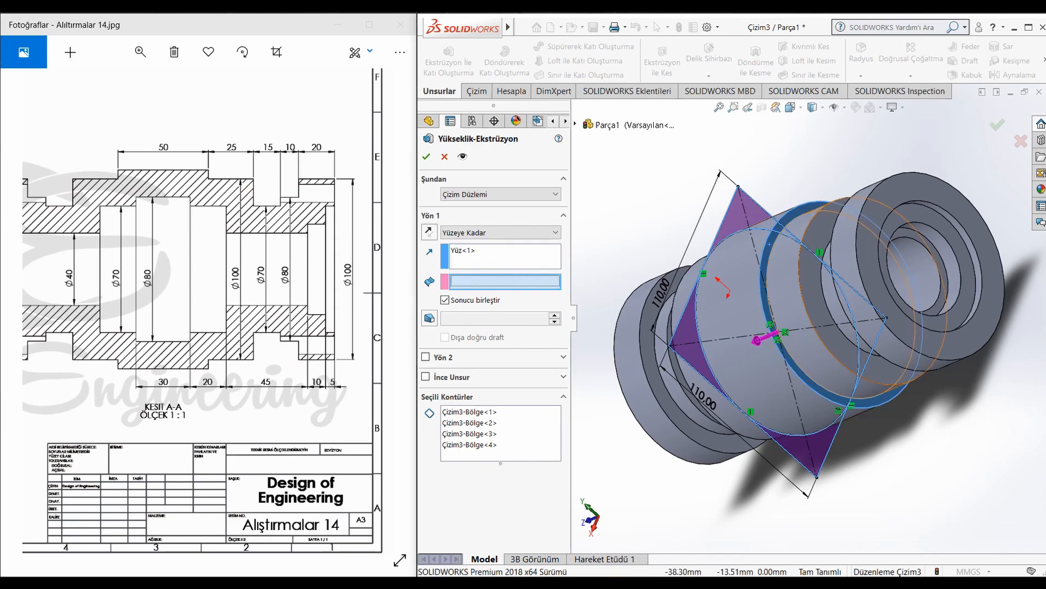
pyautogui.click(430, 232)
pyautogui.click(770, 245)
pyautogui.moveTo(769, 245); pyautogui.dragTo(880, 195, button='middle')
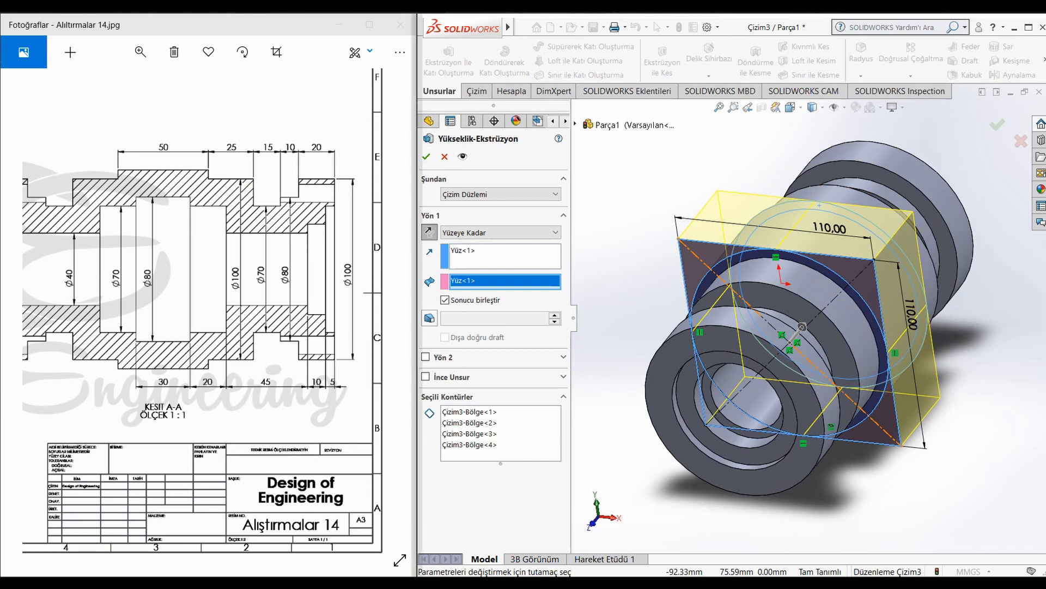
pyautogui.click(426, 156)
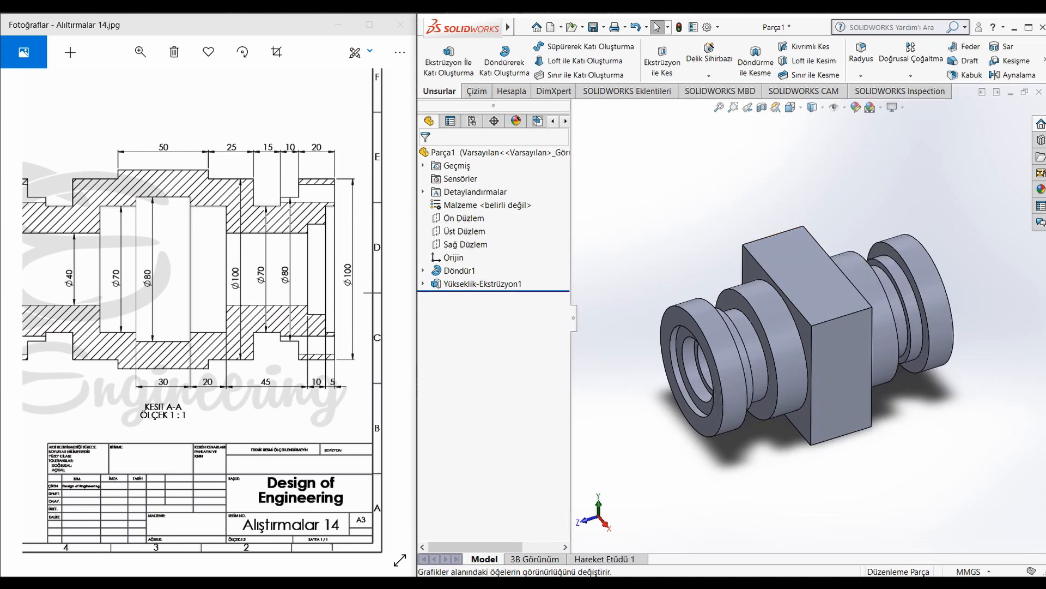
# Step: Chamfer the four corner edges of the square block parallel to the axis by 10 mm at 45 degrees
pyautogui.click(862, 75)
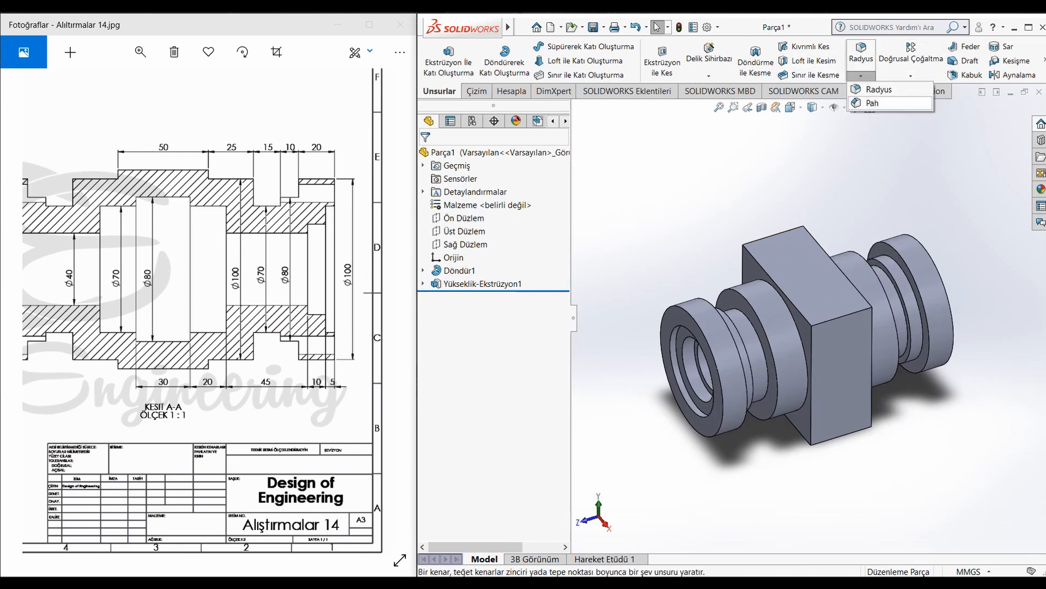
pyautogui.click(878, 104)
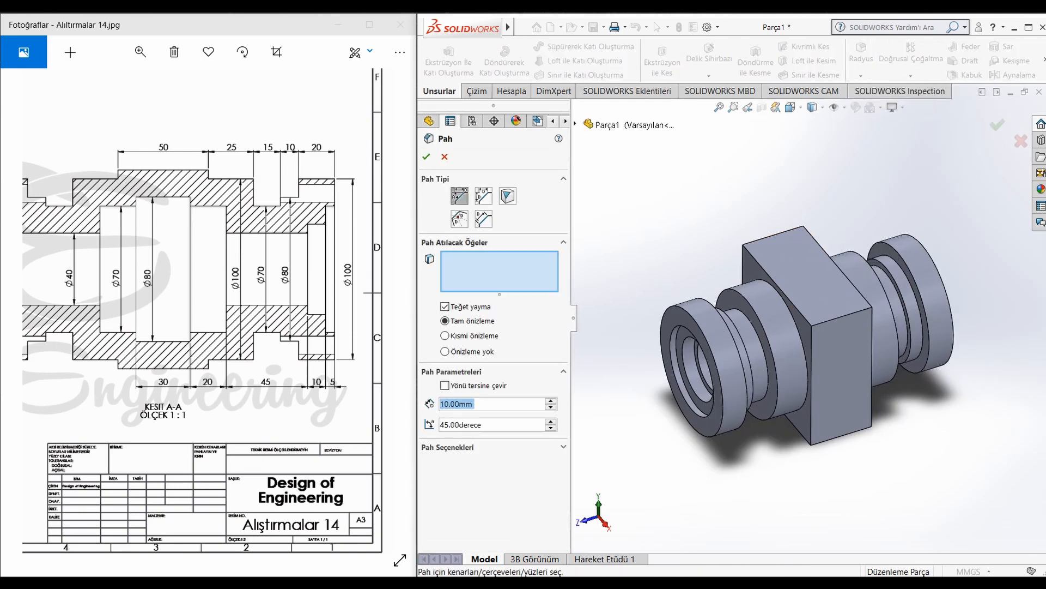
pyautogui.click(774, 235)
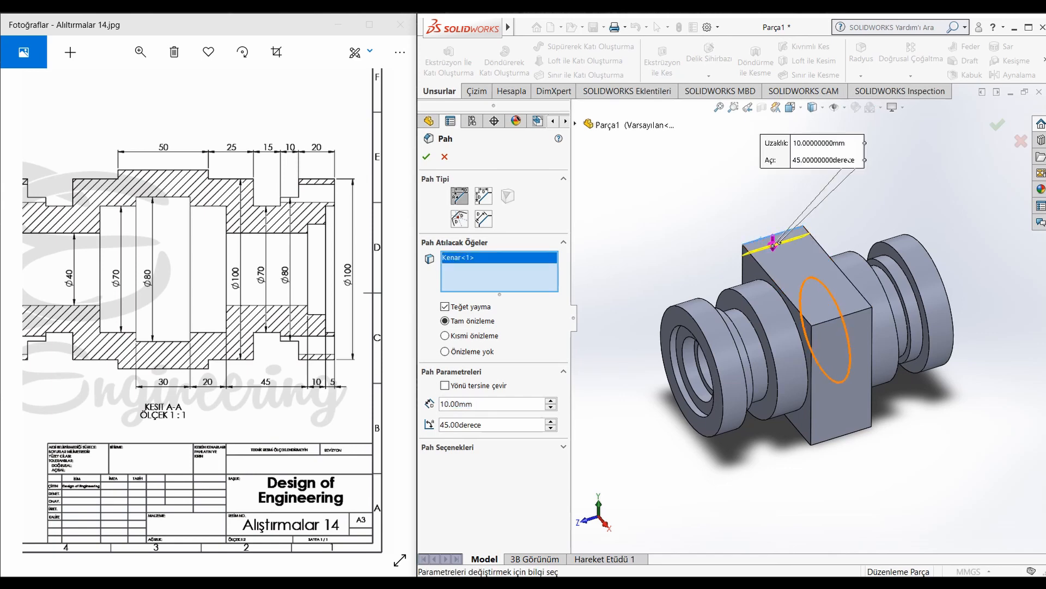
pyautogui.click(848, 315)
pyautogui.moveTo(872, 335); pyautogui.dragTo(839, 268, button='middle')
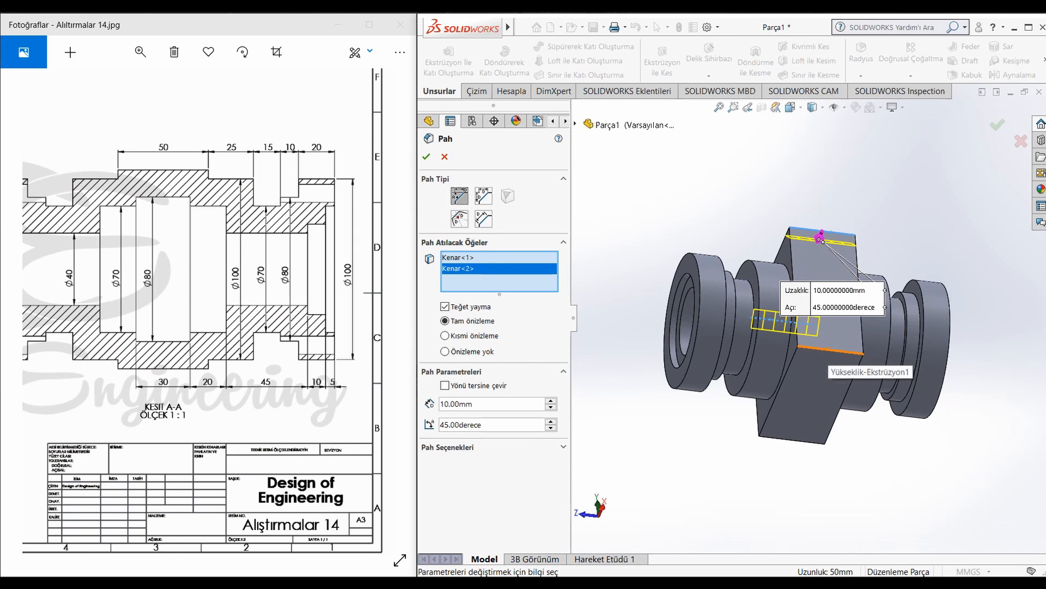
pyautogui.click(829, 348)
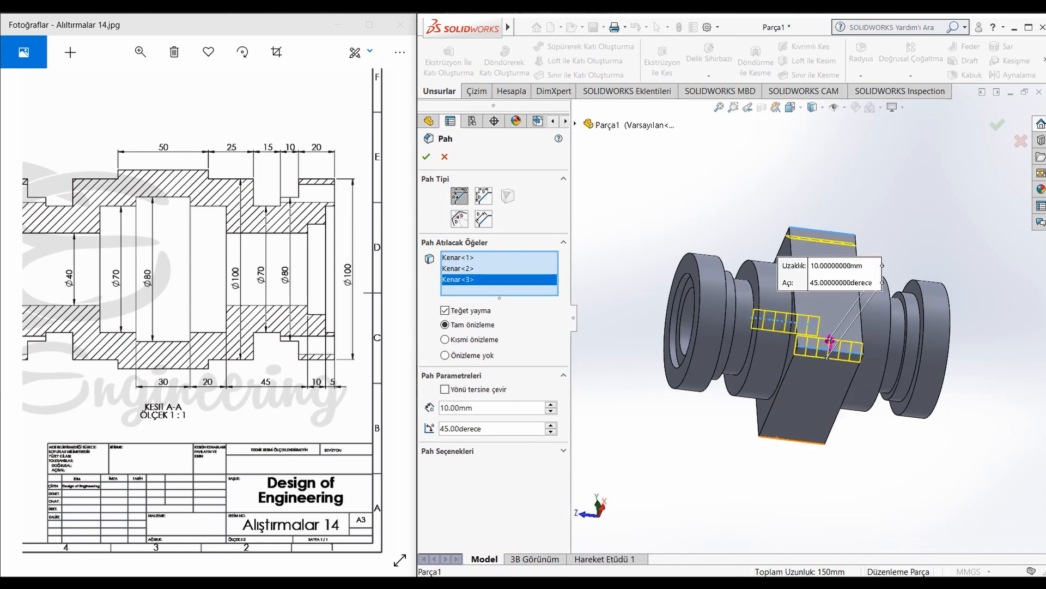
pyautogui.click(793, 433)
pyautogui.click(426, 157)
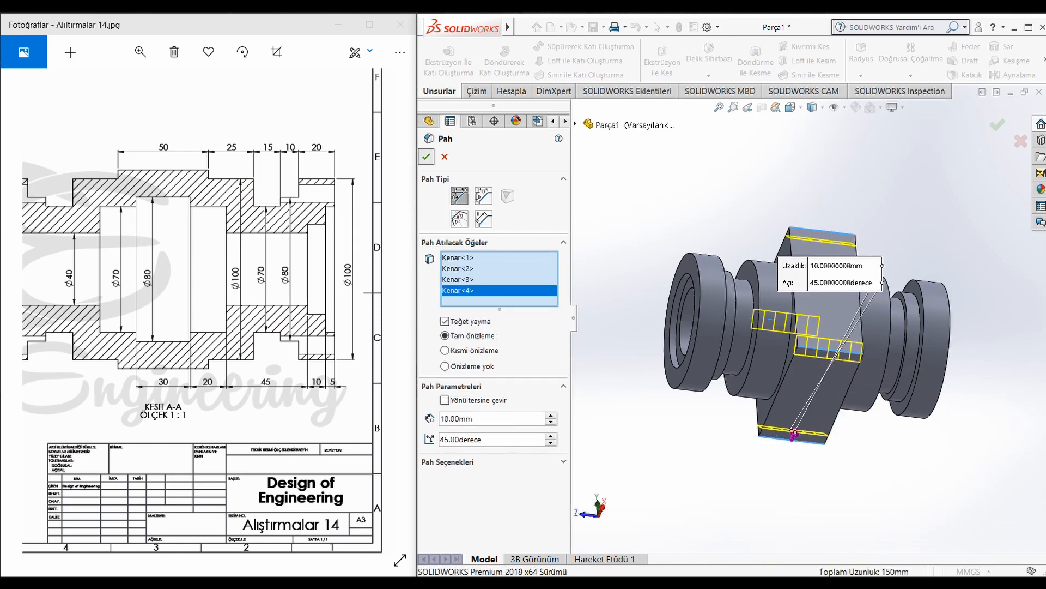
# Step: Start a sketch on the near annular end face and draw a circle about 84 mm in diameter centred on the axis
pyautogui.moveTo(725, 322); pyautogui.dragTo(754, 349, button='middle')
pyautogui.click(713, 304)
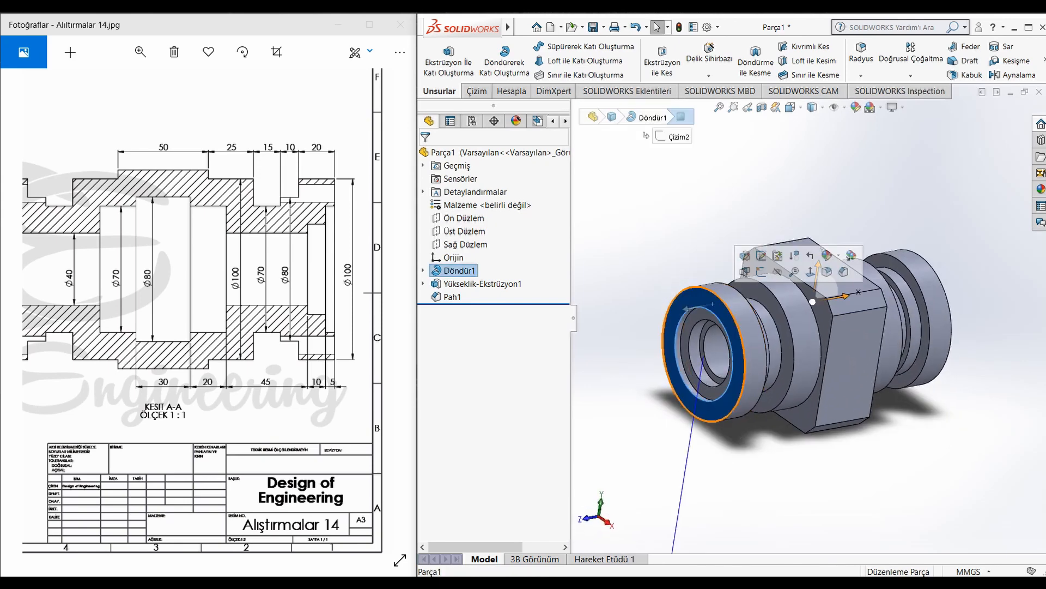
pyautogui.click(748, 274)
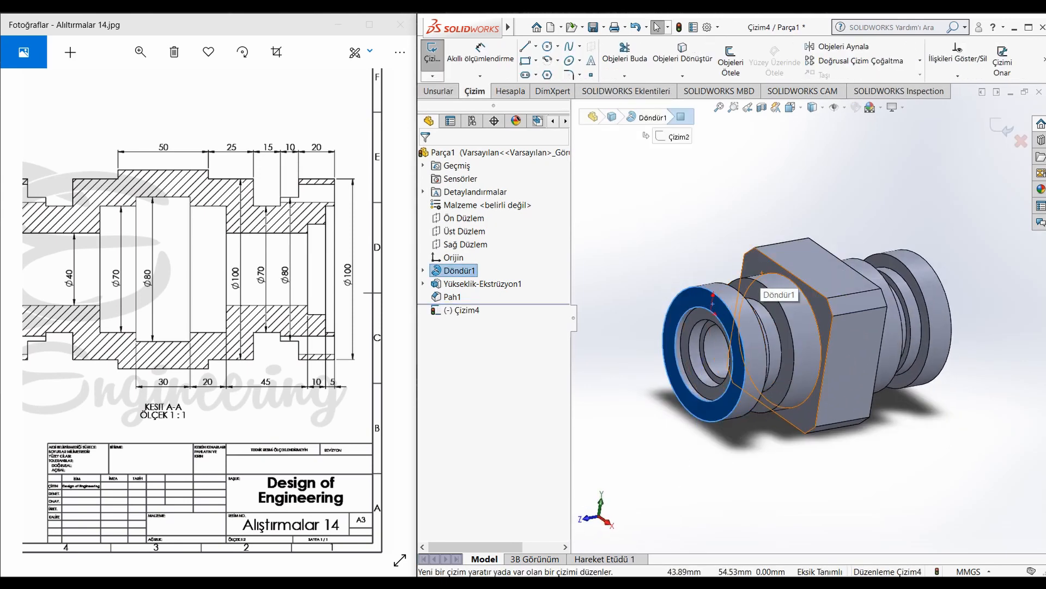
pyautogui.hotkey('ctrl', '8')
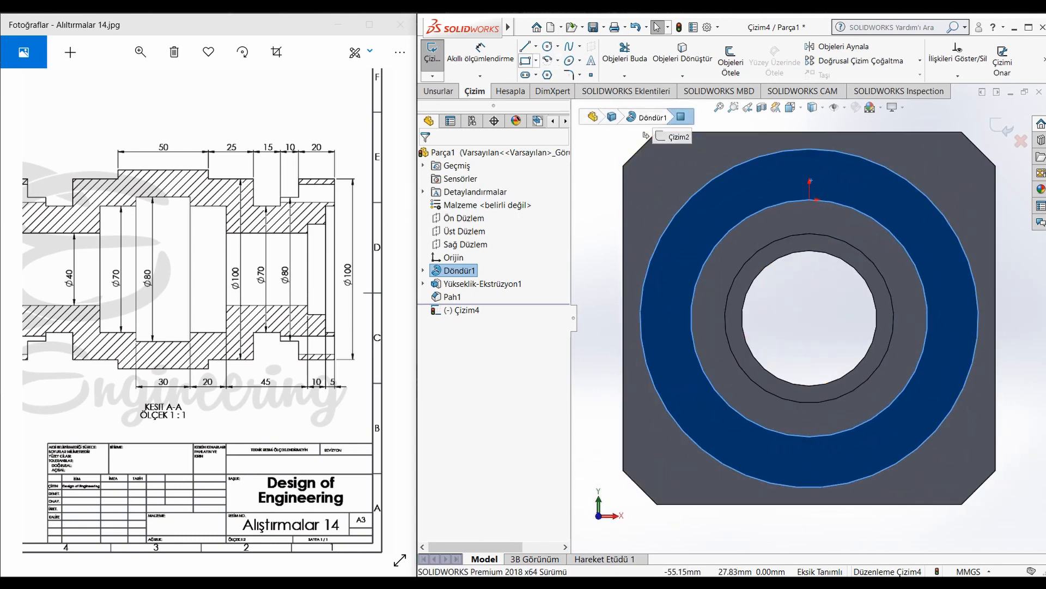
pyautogui.click(547, 46)
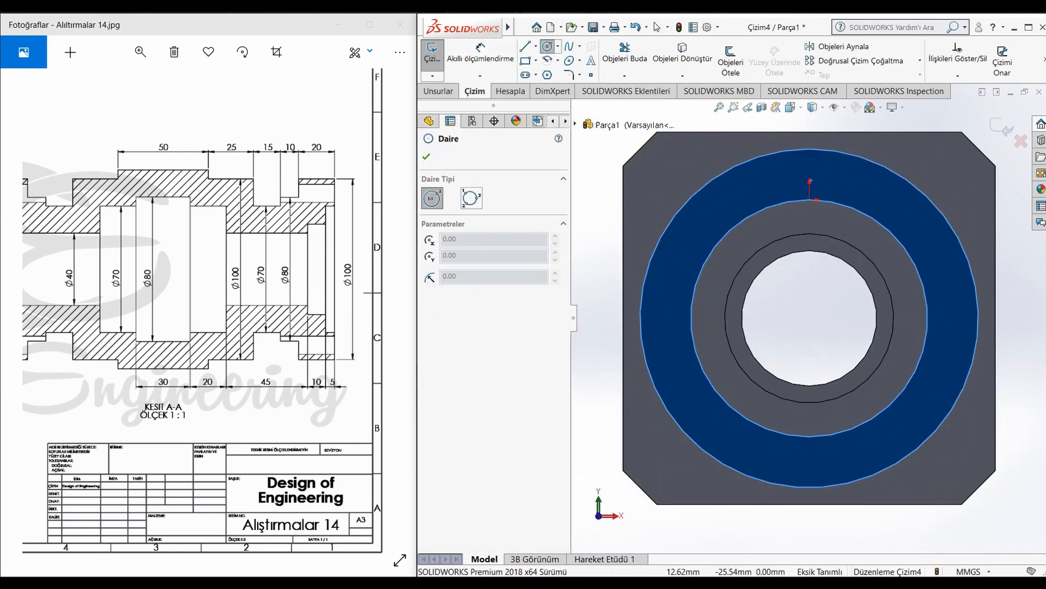
pyautogui.click(810, 318)
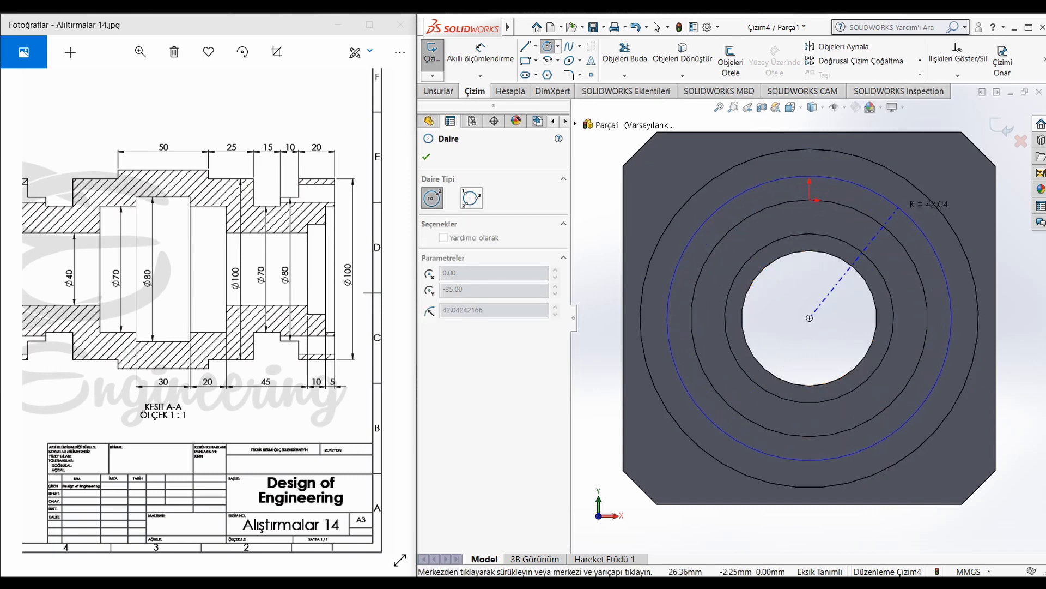
pyautogui.click(882, 195)
# Step: Dimension the sketched circle on the end face to a diameter of 84 mm
pyautogui.moveTo(879, 199); pyautogui.dragTo(878, 164, button='right')
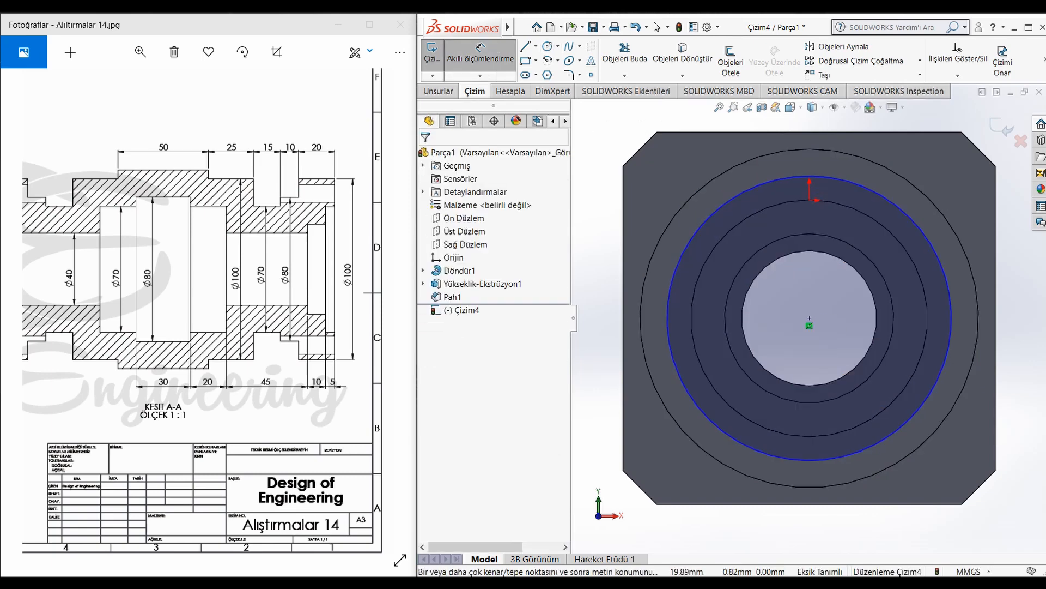
pyautogui.click(879, 198)
pyautogui.click(894, 177)
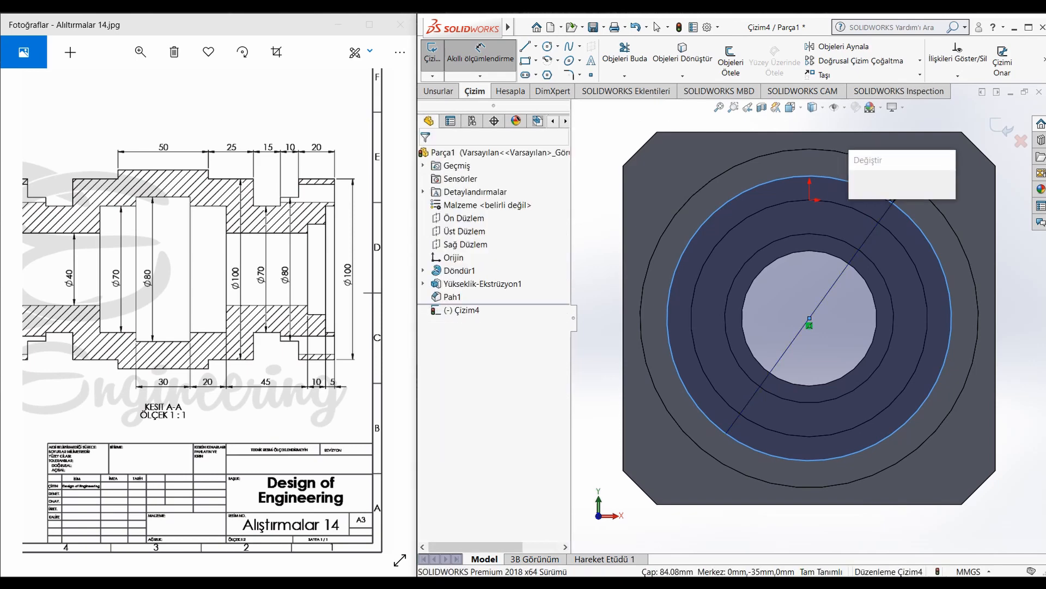
pyautogui.write('84')
pyautogui.press('Return')
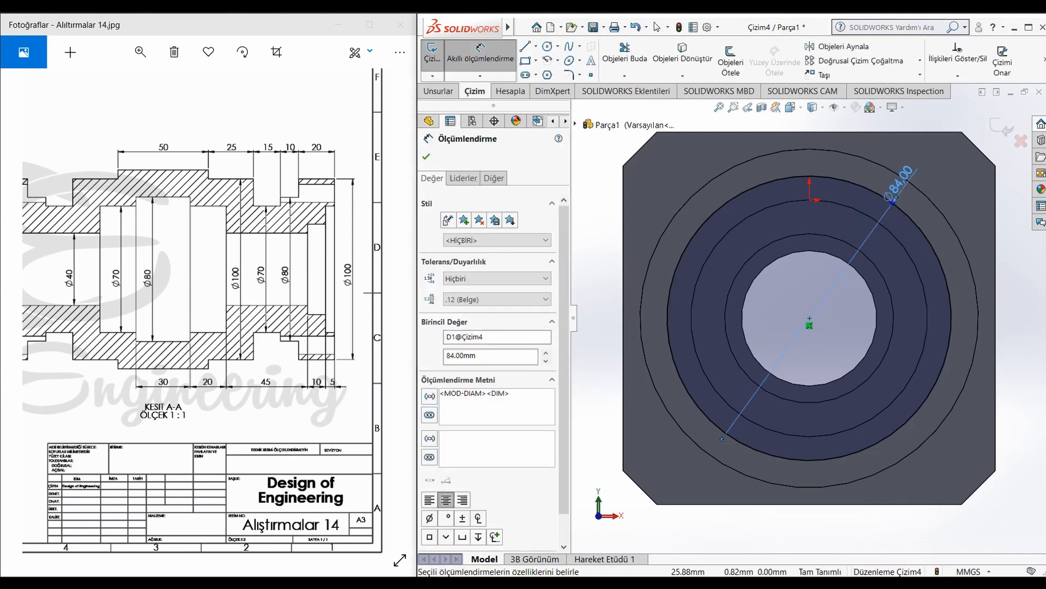
# Step: Convert the 84 mm circle to construction geometry for use as the bolt circle
pyautogui.moveTo(70, 305)
pyautogui.mouseDown()
pyautogui.moveTo(376, 340)
pyautogui.moveTo(406, 318)
pyautogui.mouseUp()
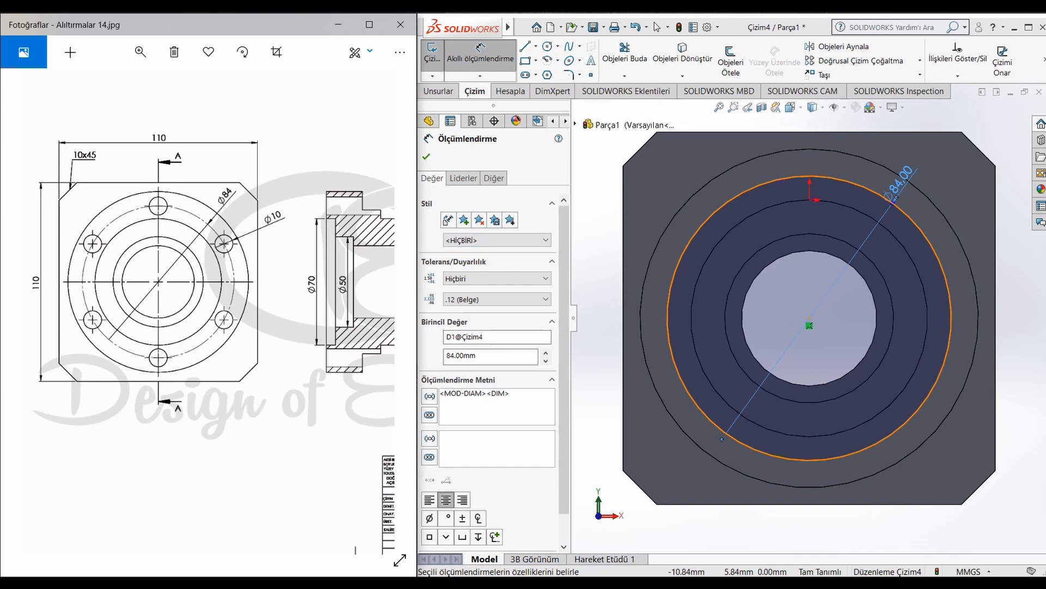
pyautogui.click(773, 181)
pyautogui.press('Escape')
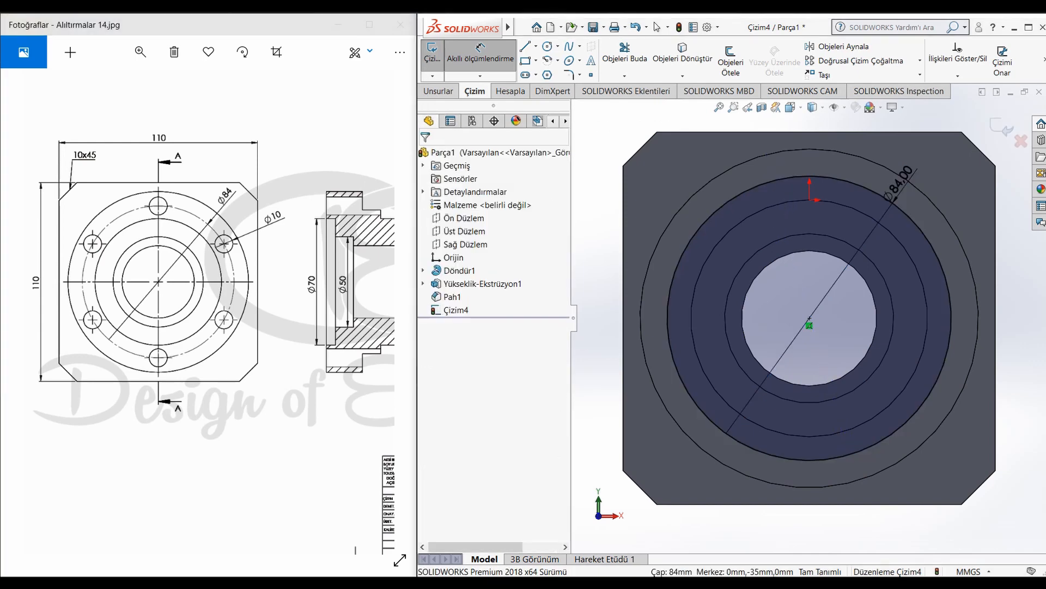
pyautogui.press('Escape')
pyautogui.click(783, 179)
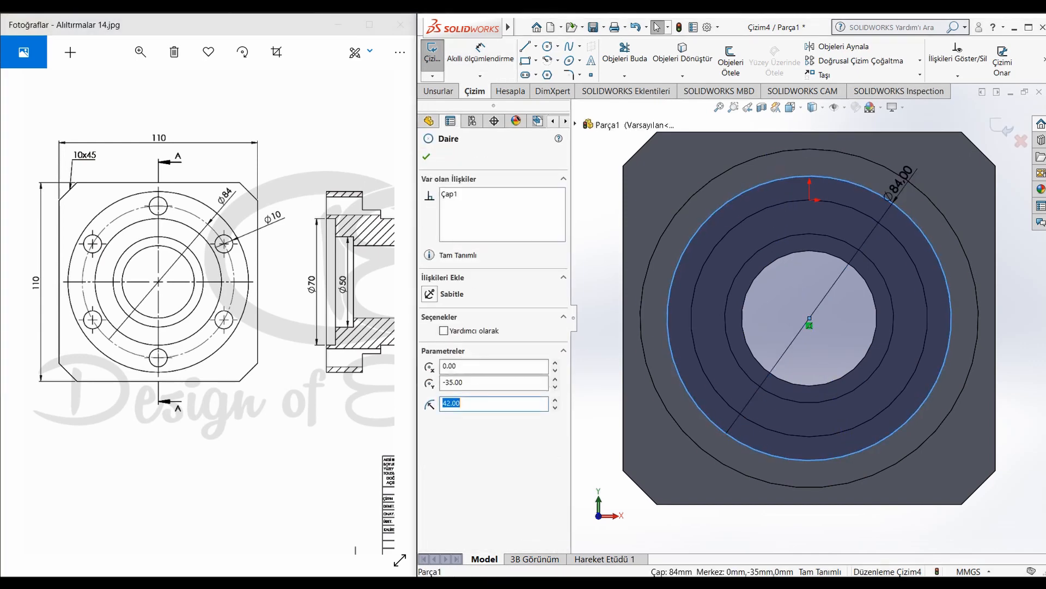
pyautogui.click(444, 331)
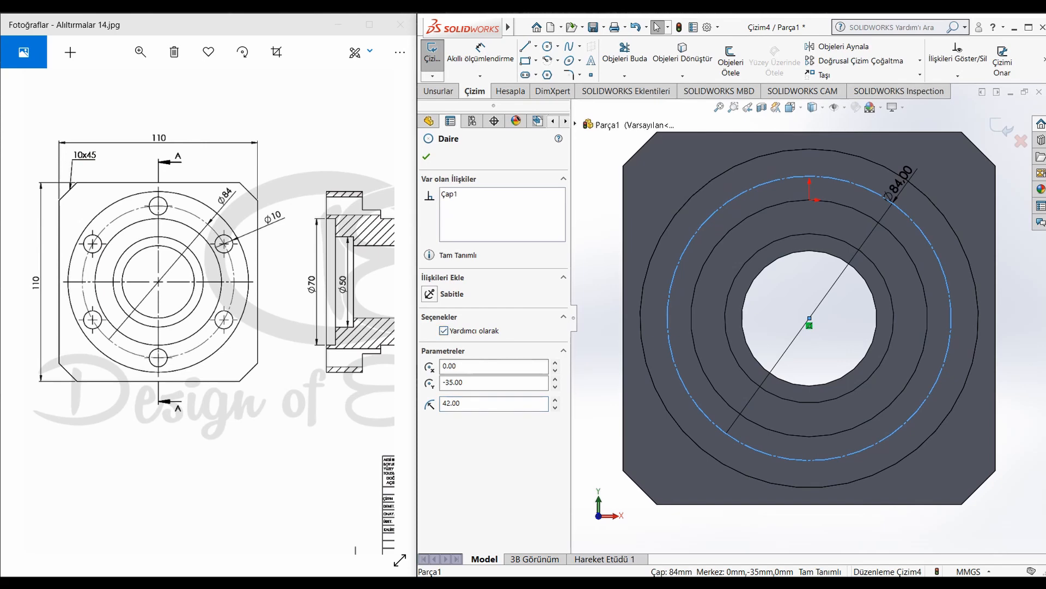
pyautogui.press('Escape')
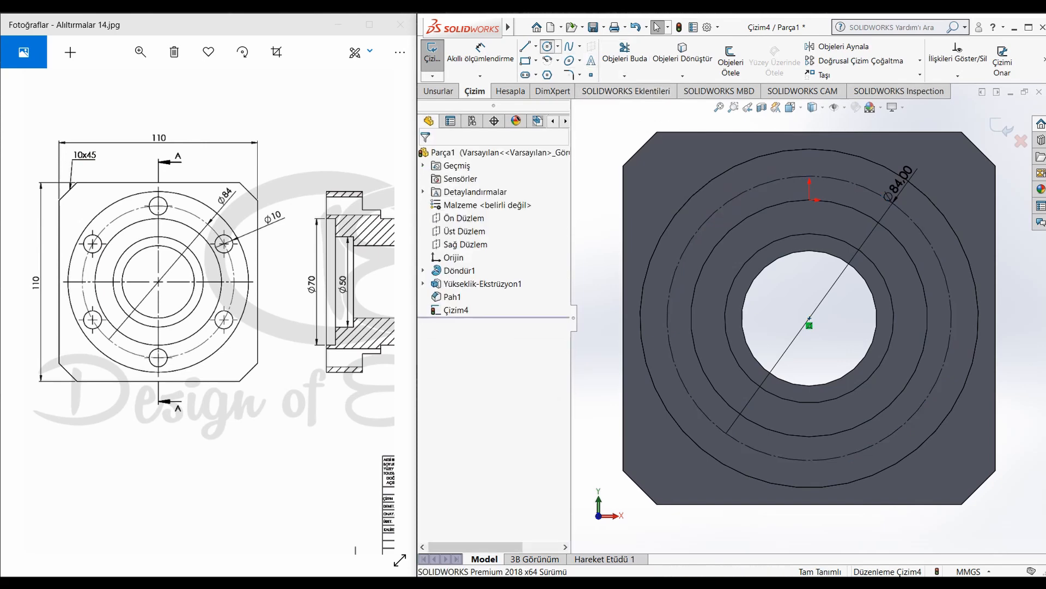
# Step: Draw a circle centred on the bolt circle's upper quadrant and dimension its diameter to 10 mm
pyautogui.click(547, 46)
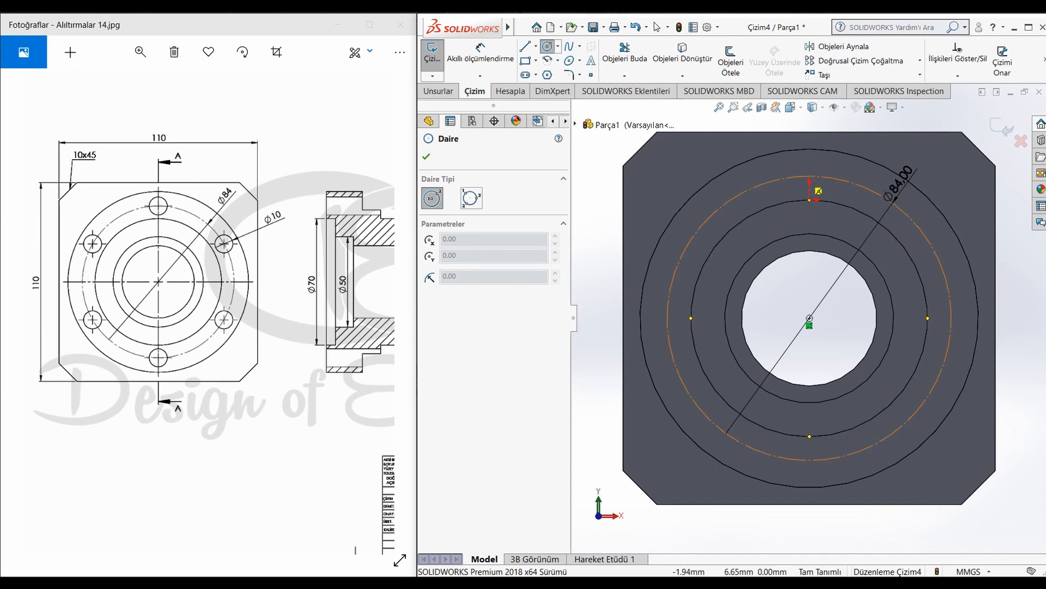
pyautogui.click(809, 317)
pyautogui.click(816, 198)
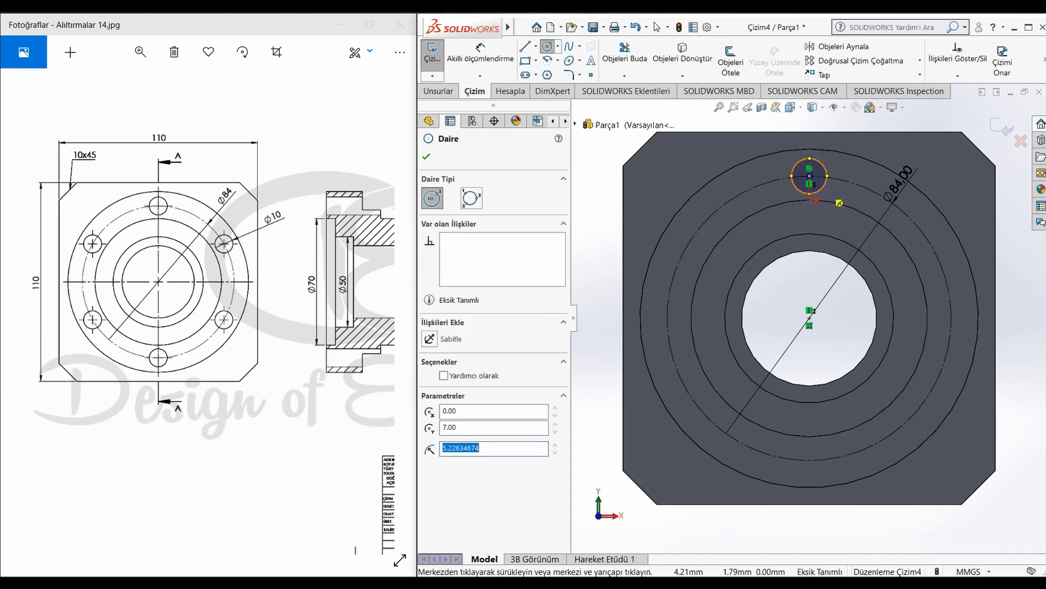
pyautogui.click(480, 47)
pyautogui.click(810, 176)
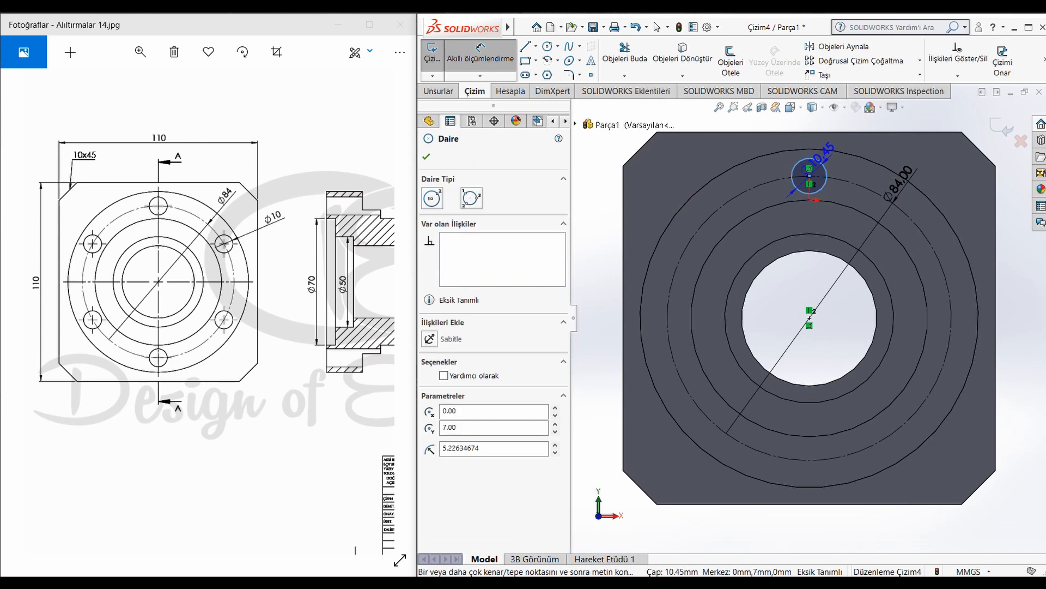
pyautogui.click(812, 158)
pyautogui.write('10')
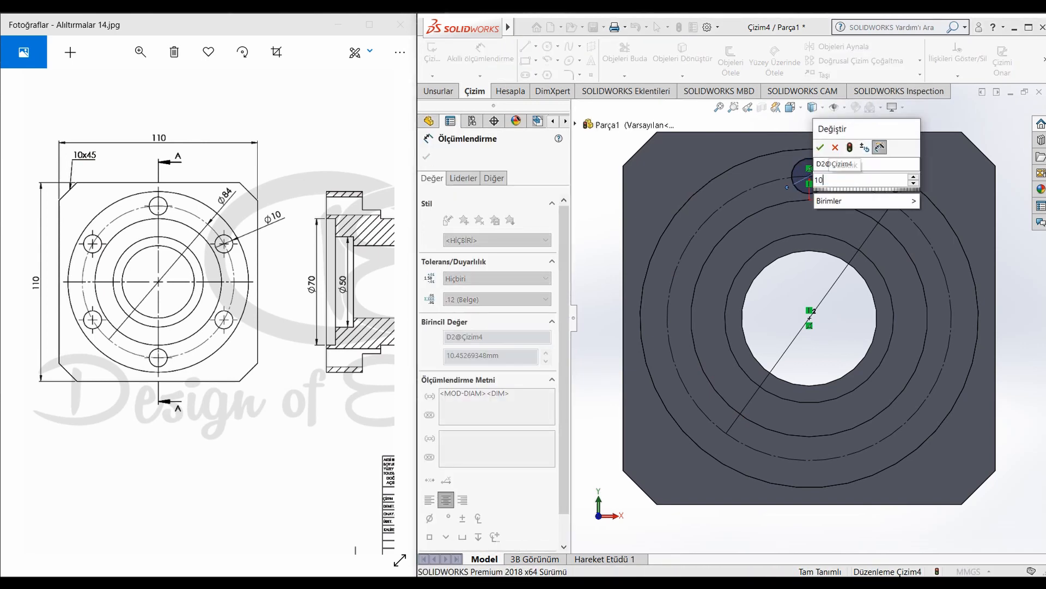
pyautogui.press('Return')
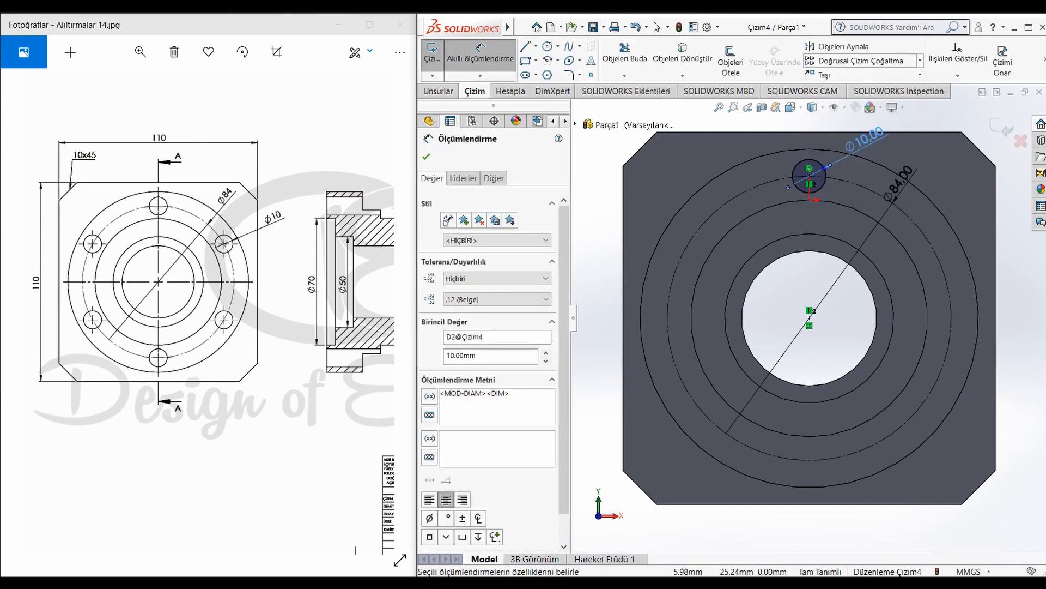
pyautogui.click(919, 61)
pyautogui.click(867, 89)
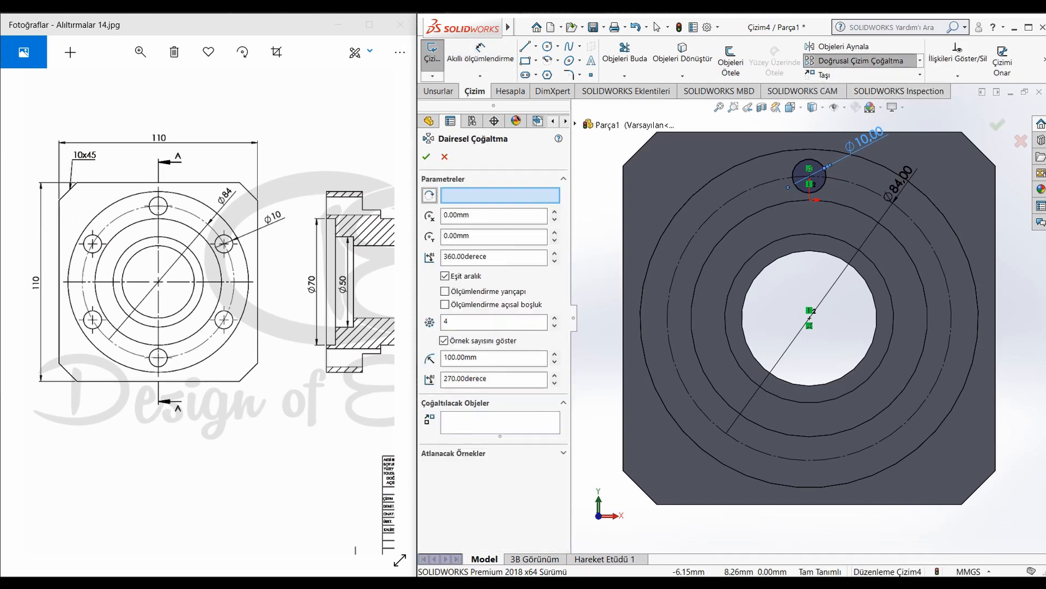
pyautogui.click(793, 175)
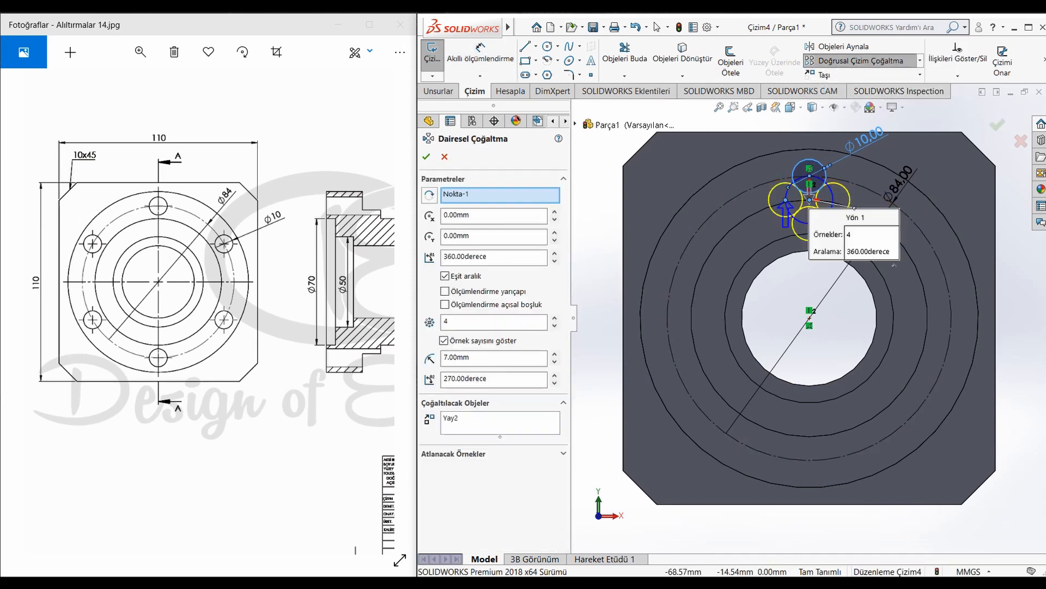
pyautogui.click(658, 27)
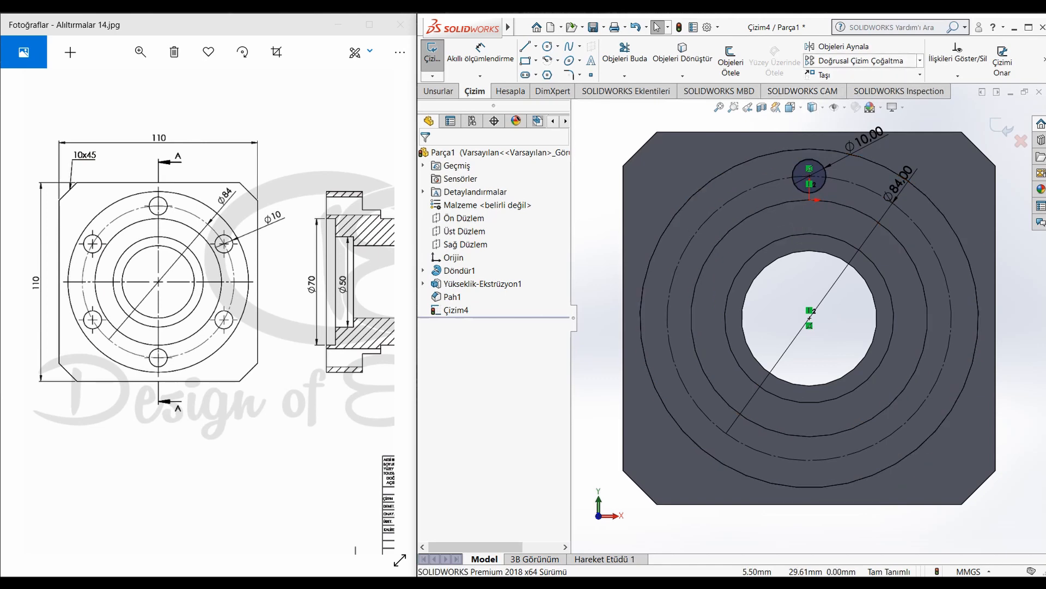
# Step: Create a circular sketch pattern of the 10 mm circle about the bolt circle's centre with 6 equally spaced instances over 360 degrees
pyautogui.click(920, 60)
pyautogui.click(850, 89)
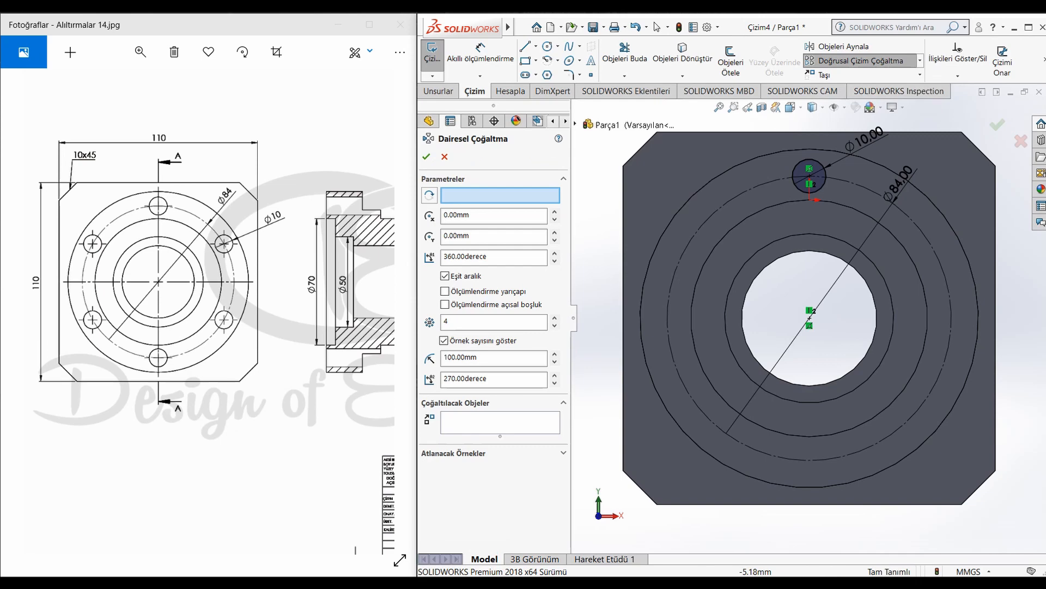
pyautogui.click(822, 165)
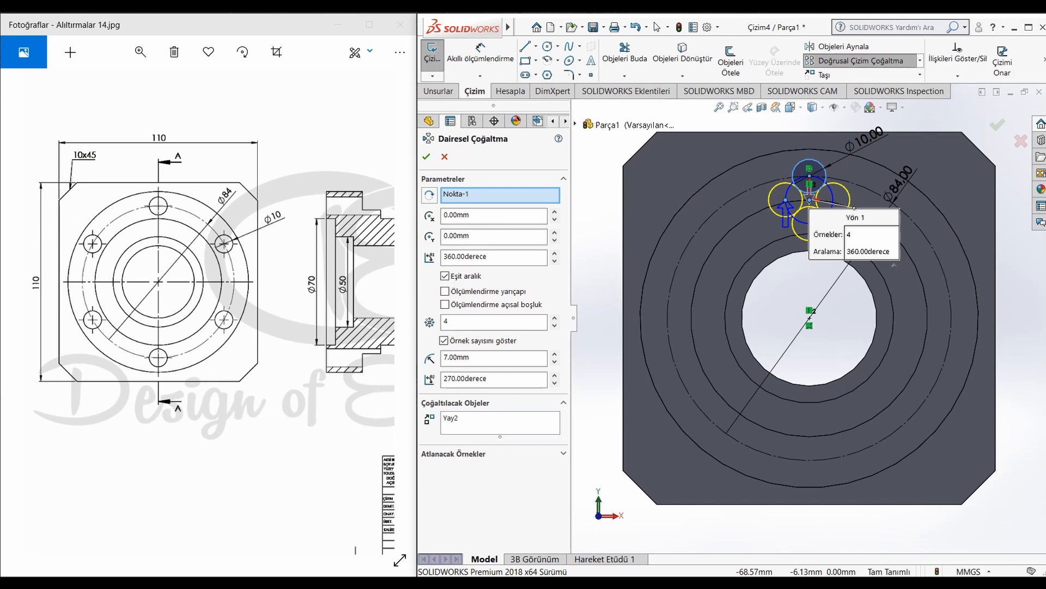
pyautogui.click(479, 194)
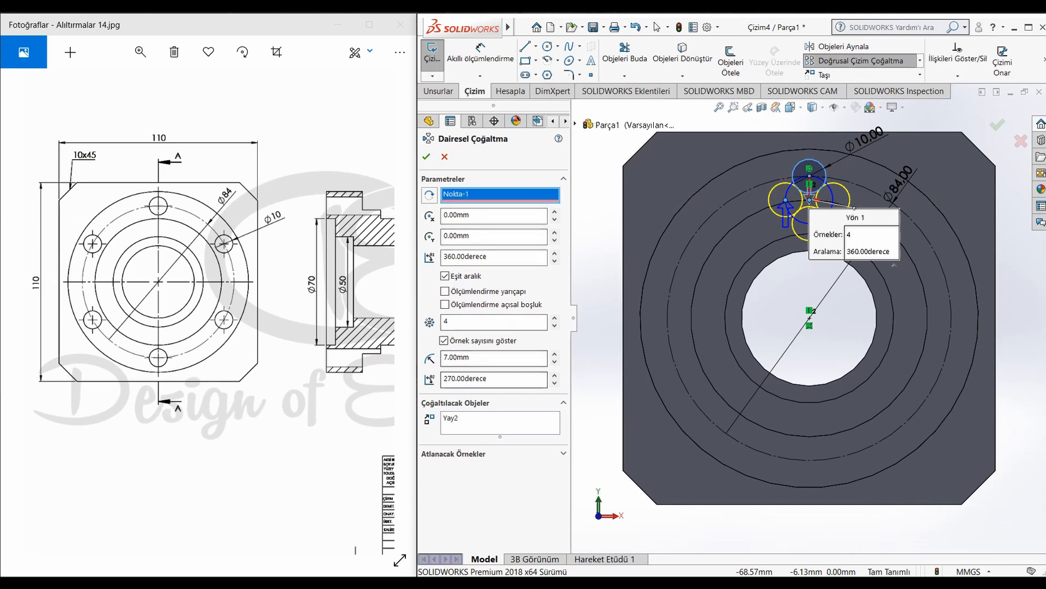
pyautogui.click(480, 418)
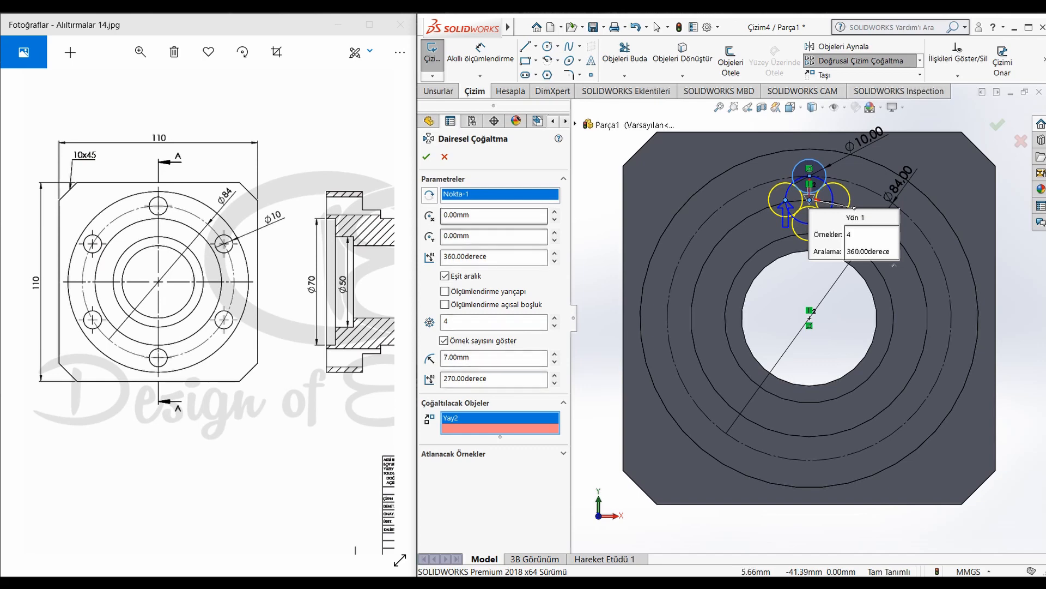
pyautogui.click(810, 317)
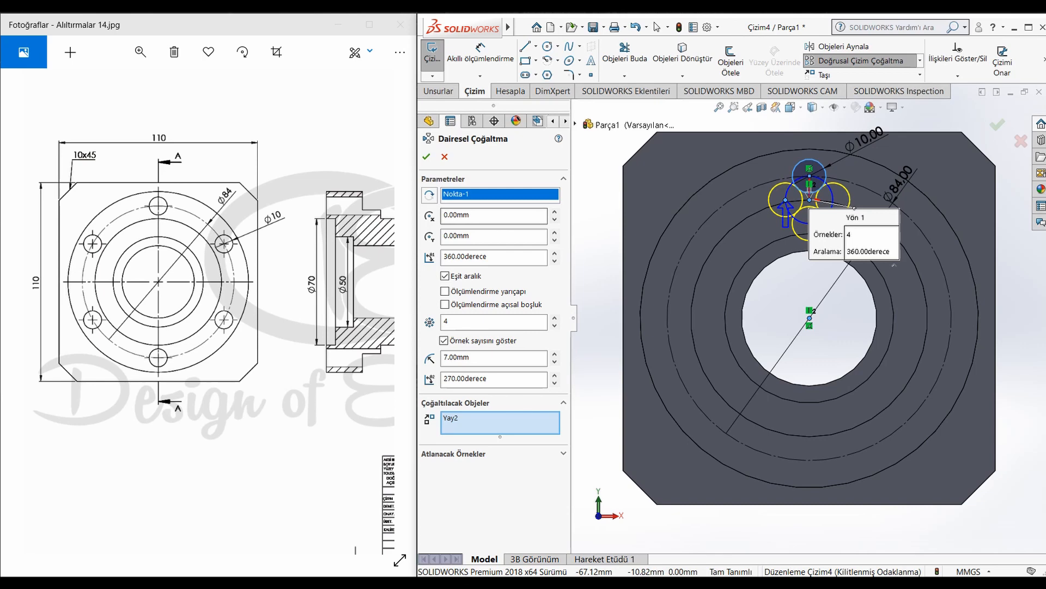
pyautogui.click(501, 194)
pyautogui.press('Delete')
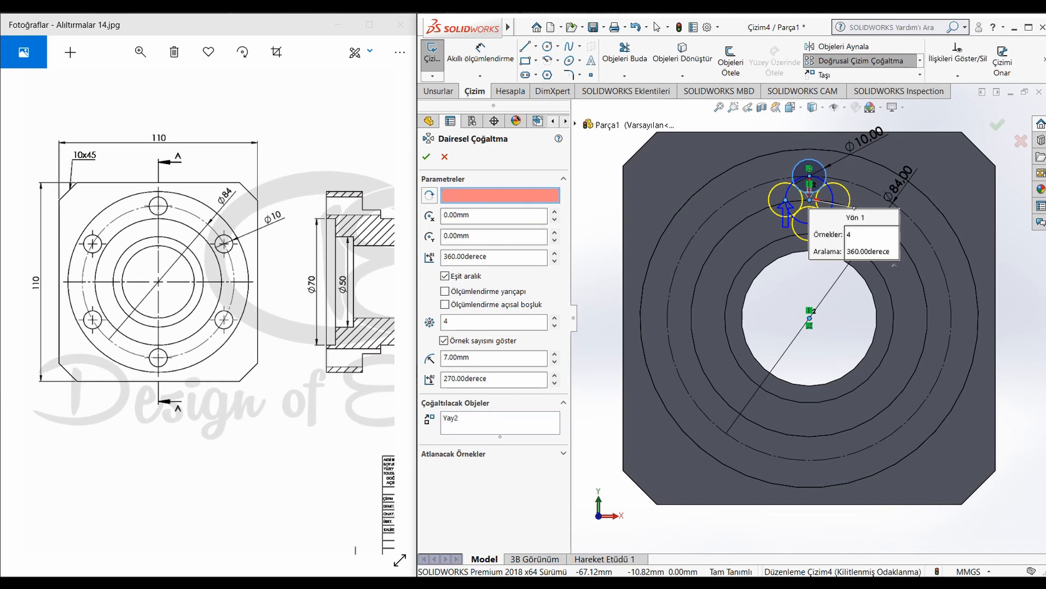
pyautogui.click(810, 318)
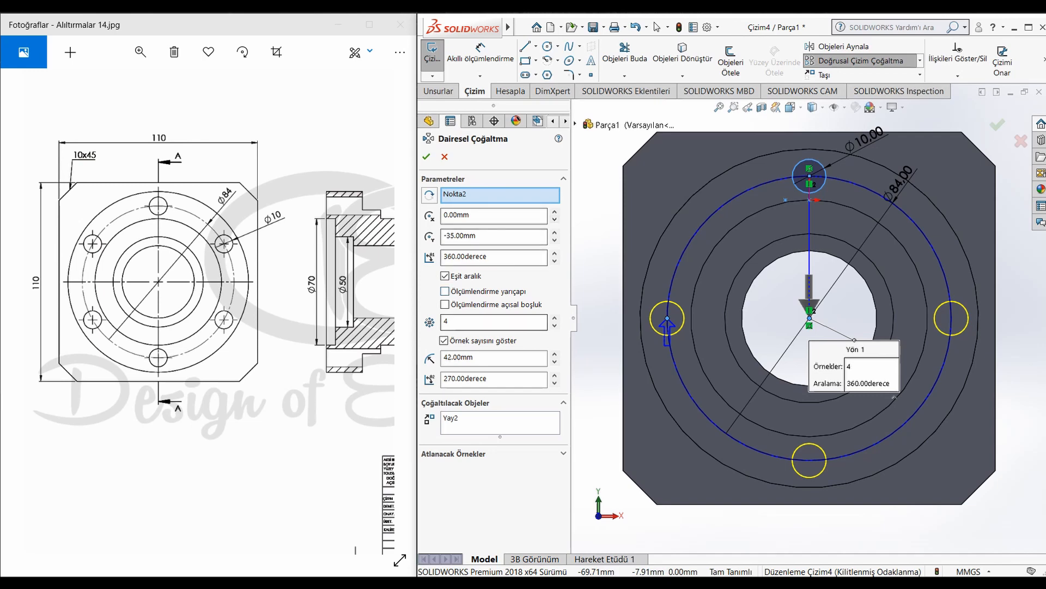
pyautogui.click(554, 318)
pyautogui.click(554, 317)
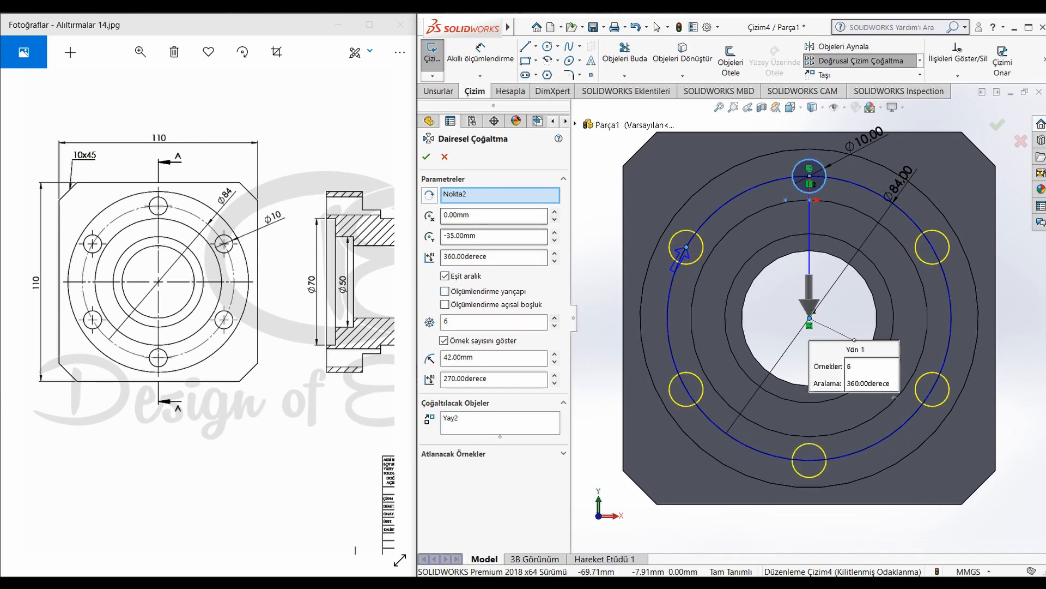
pyautogui.click(657, 28)
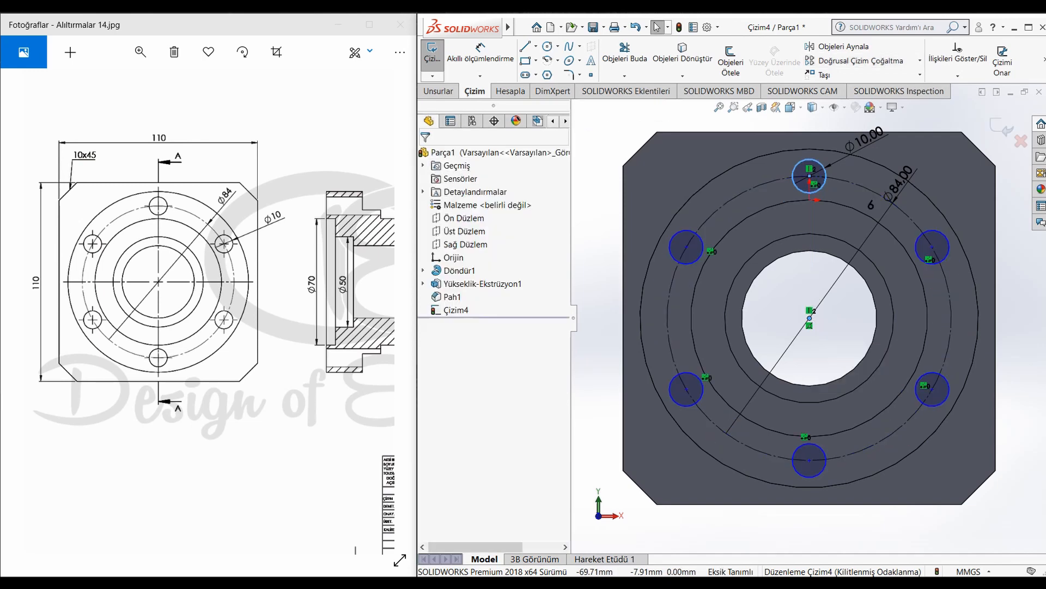
# Step: Extrude-cut the six 10 mm circles through the end flange with the Up To Next end condition
pyautogui.click(438, 91)
pyautogui.click(662, 60)
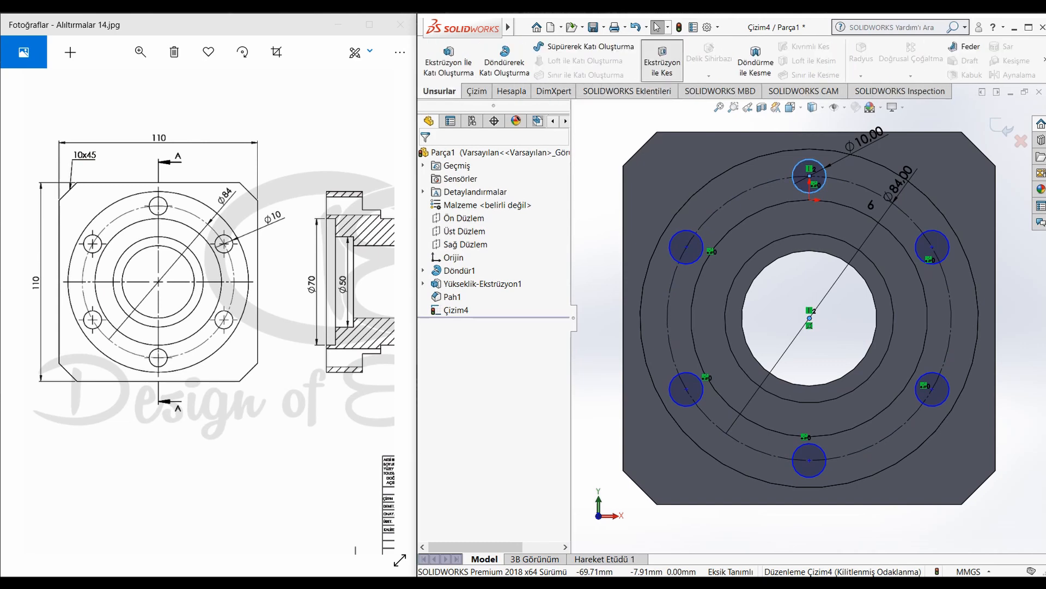
pyautogui.click(501, 233)
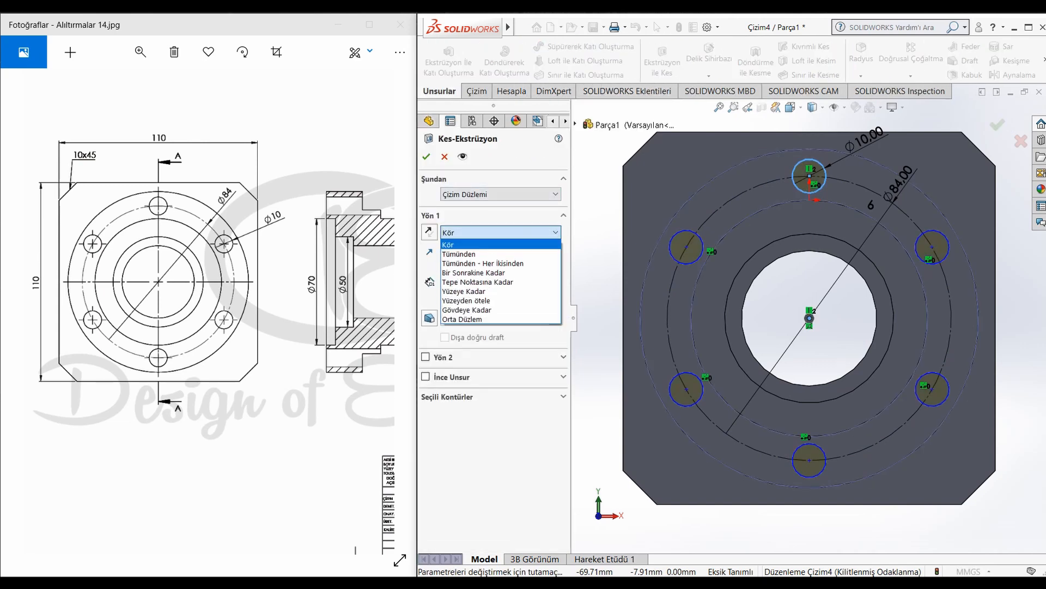
pyautogui.click(490, 272)
pyautogui.click(426, 156)
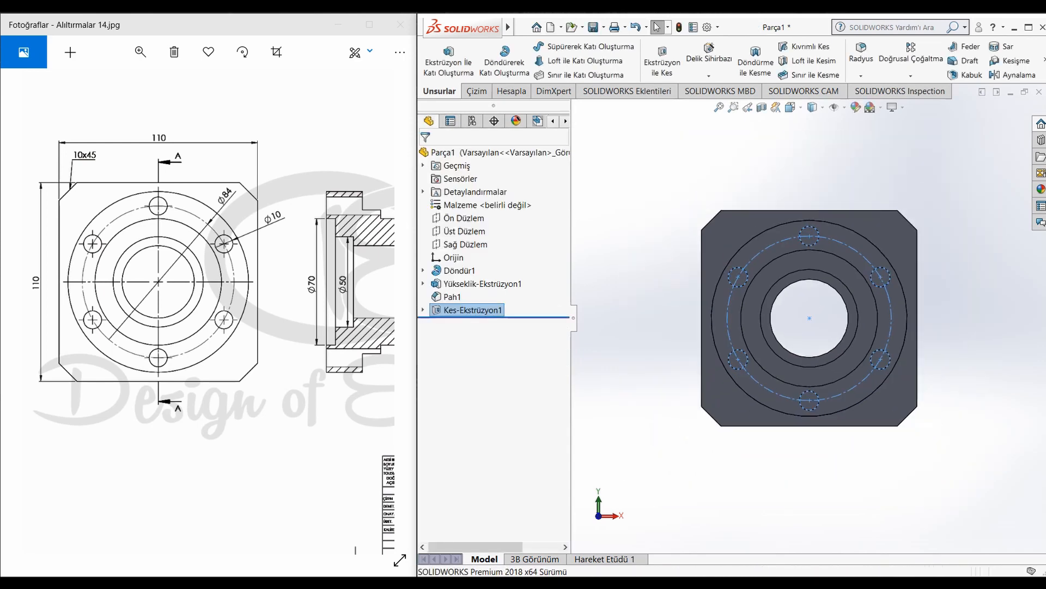
# Step: Create a reference plane midway between the two opposite annular end faces of the part
pyautogui.hotkey('ctrl', '7')
pyautogui.moveTo(806, 338)
pyautogui.mouseDown(button='middle')
pyautogui.moveTo(736, 327)
pyautogui.moveTo(687, 300)
pyautogui.moveTo(736, 327)
pyautogui.moveTo(812, 332)
pyautogui.moveTo(811, 346)
pyautogui.mouseUp(button='middle')
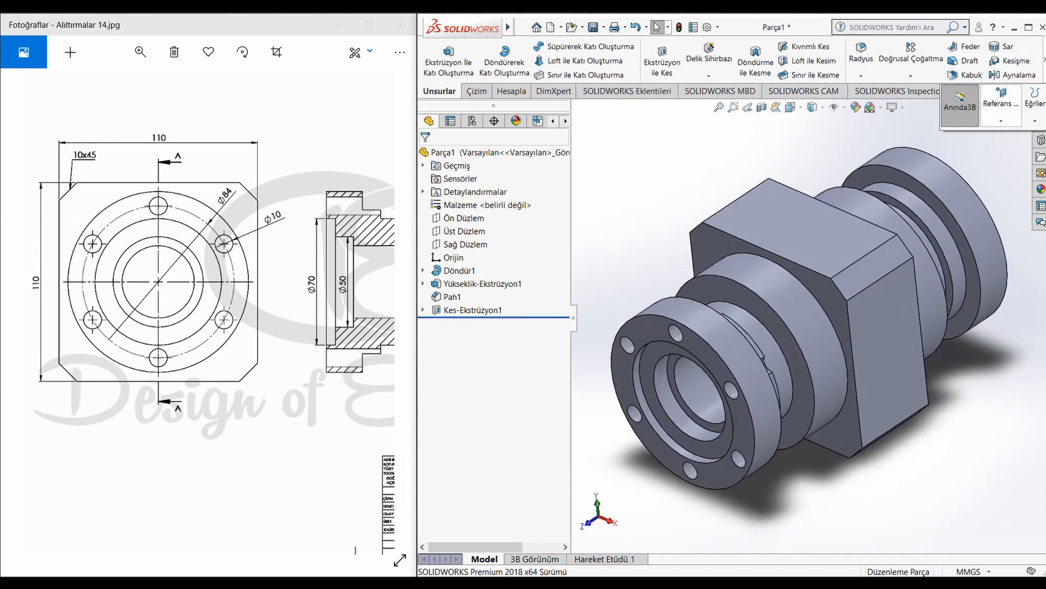
pyautogui.click(1000, 103)
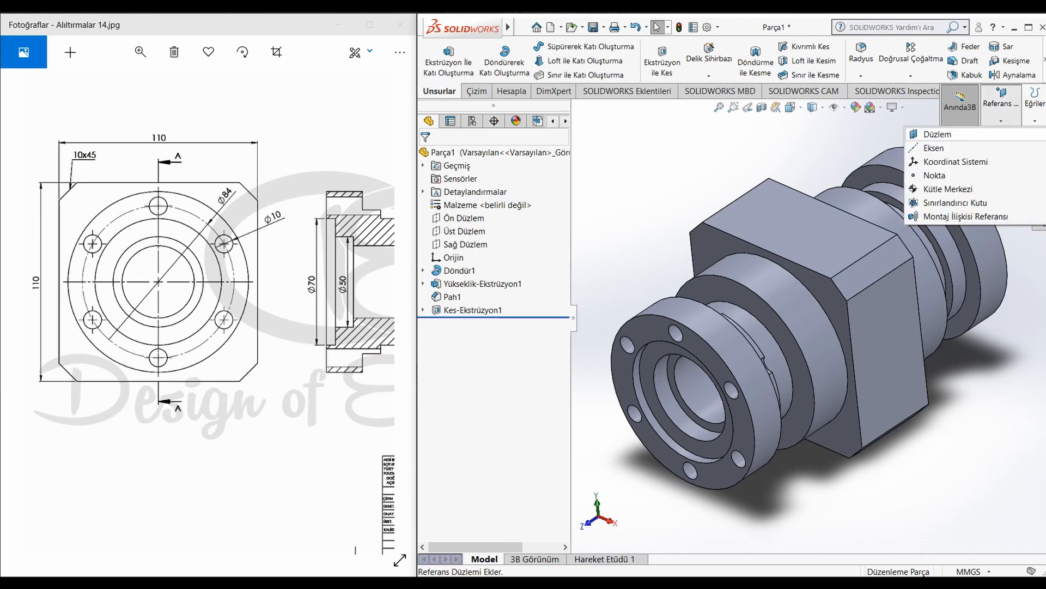
pyautogui.click(934, 134)
pyautogui.click(686, 341)
pyautogui.moveTo(779, 340); pyautogui.dragTo(646, 334, button='middle')
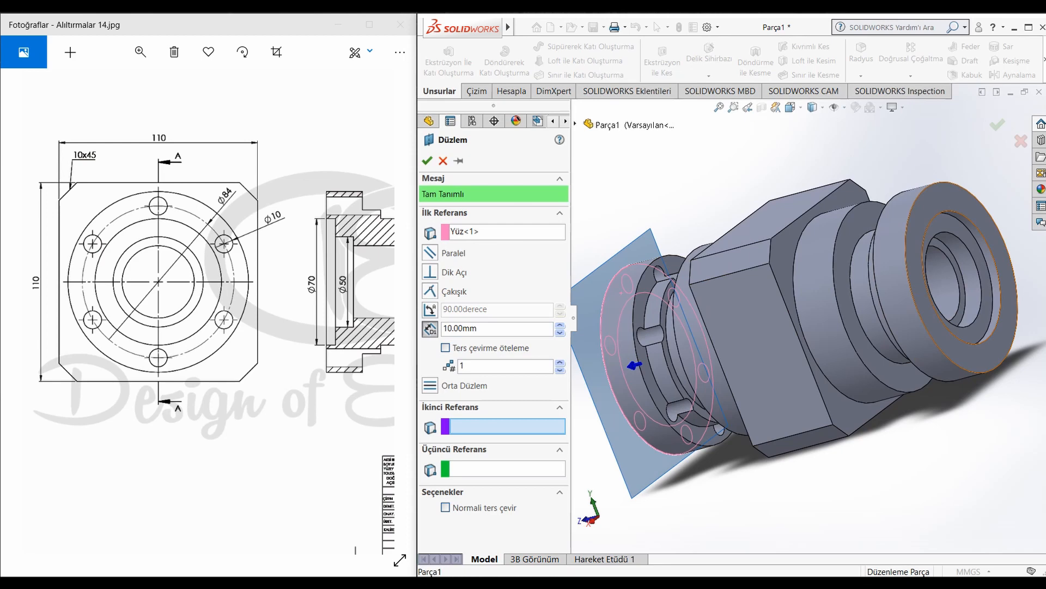
pyautogui.click(946, 193)
pyautogui.press('Return')
# Step: Mirror the six-hole extruded cut about the new mid plane onto the opposite end flange
pyautogui.moveTo(777, 221); pyautogui.dragTo(905, 231, button='middle')
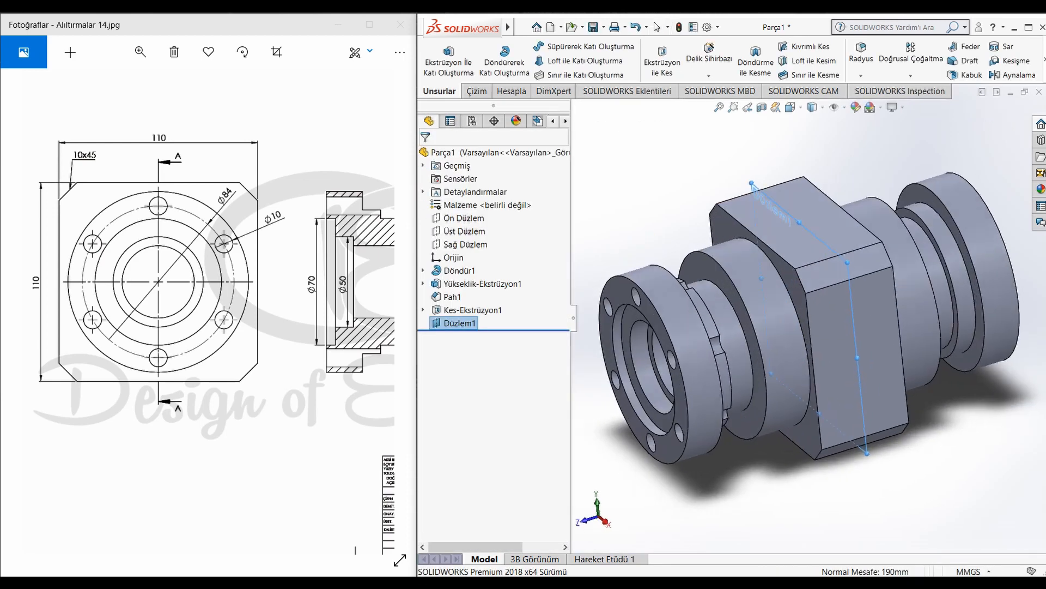
pyautogui.click(1014, 75)
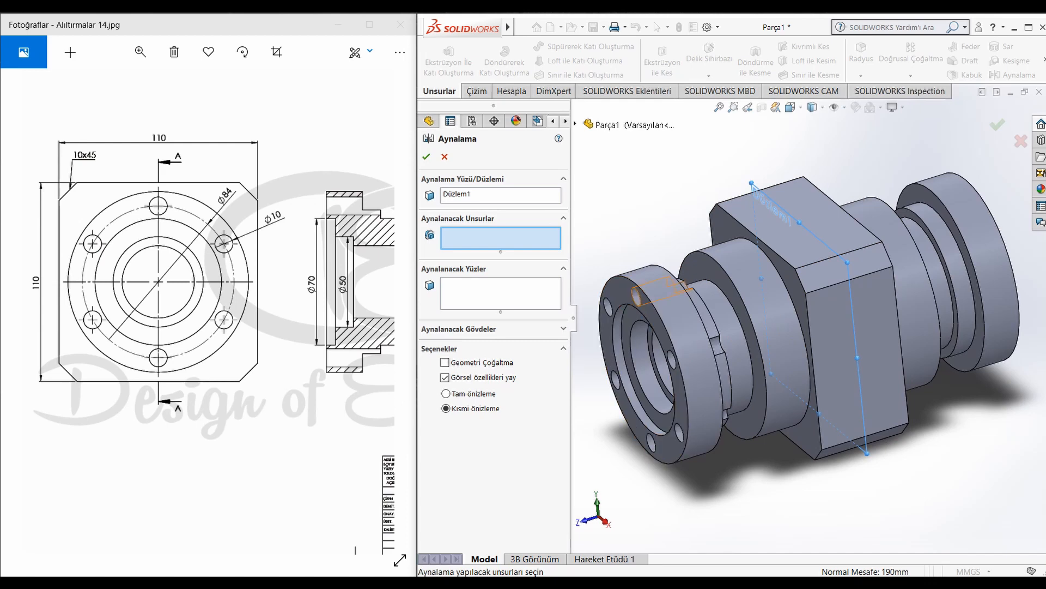
pyautogui.click(608, 306)
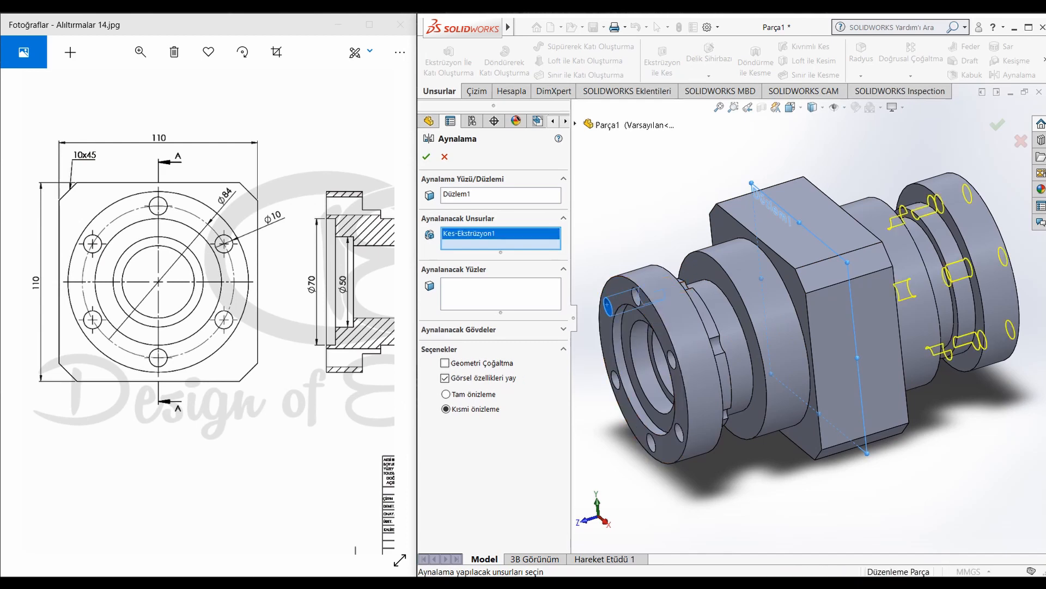
pyautogui.press('Return')
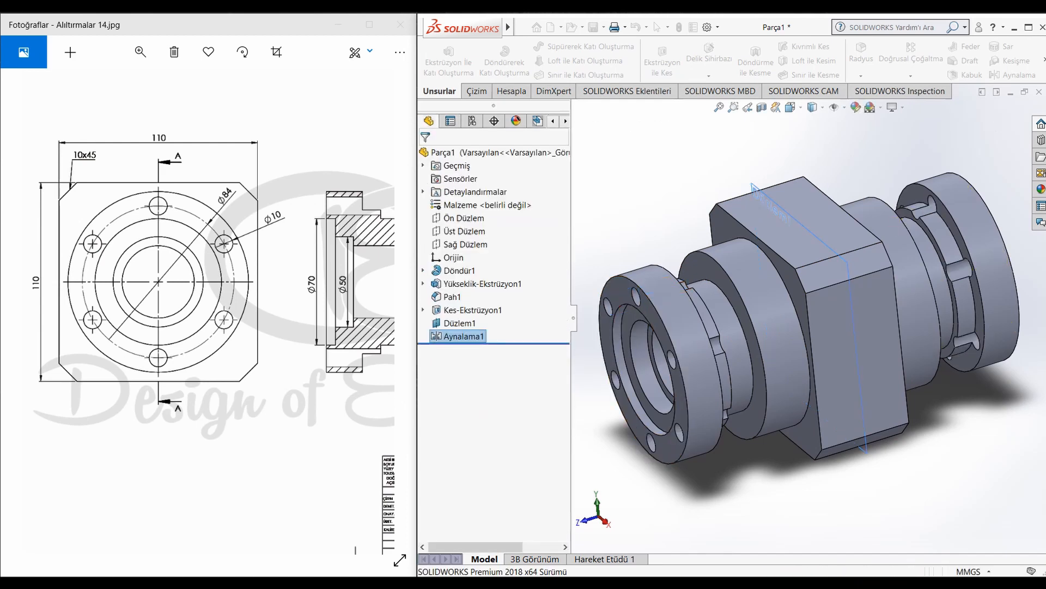
# Step: Hide the mid reference plane that crosses the square middle block
pyautogui.click(799, 215)
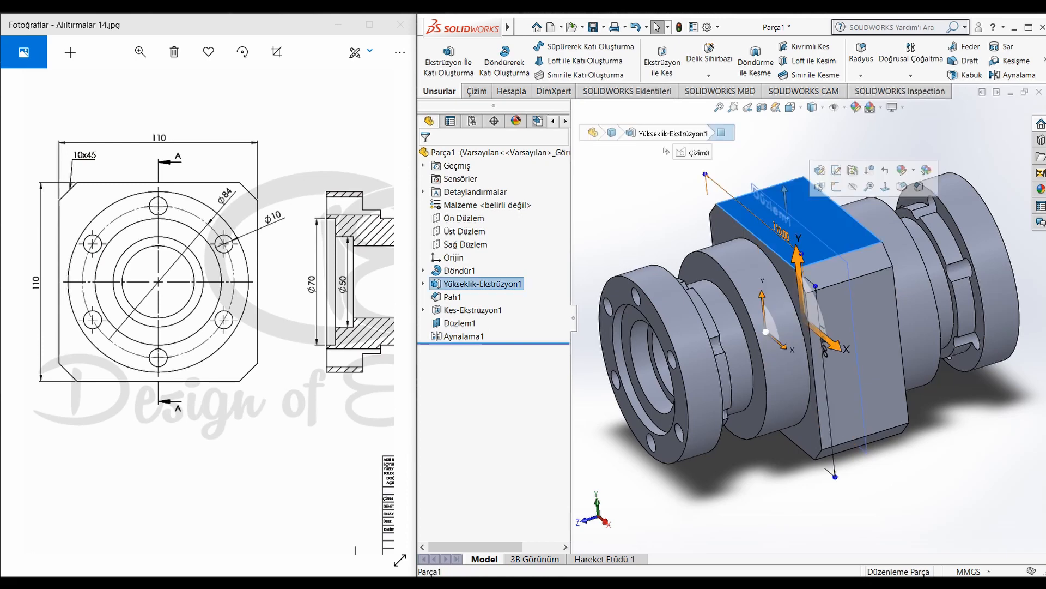
pyautogui.press('Escape')
pyautogui.click(758, 207)
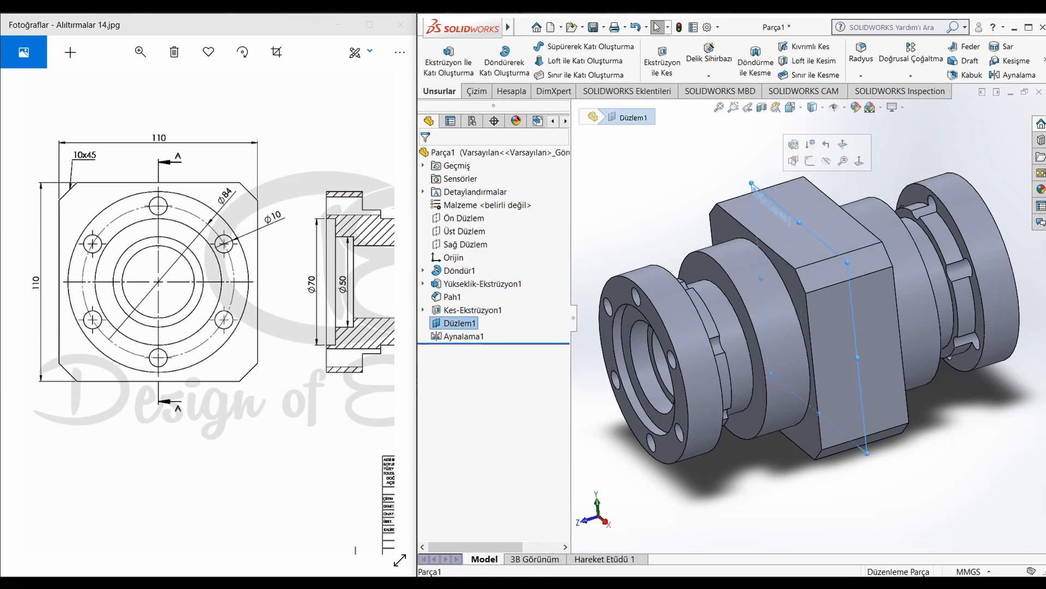
pyautogui.click(826, 161)
pyautogui.scroll(3, 872, 305)
pyautogui.moveTo(872, 306); pyautogui.dragTo(845, 294, button='middle')
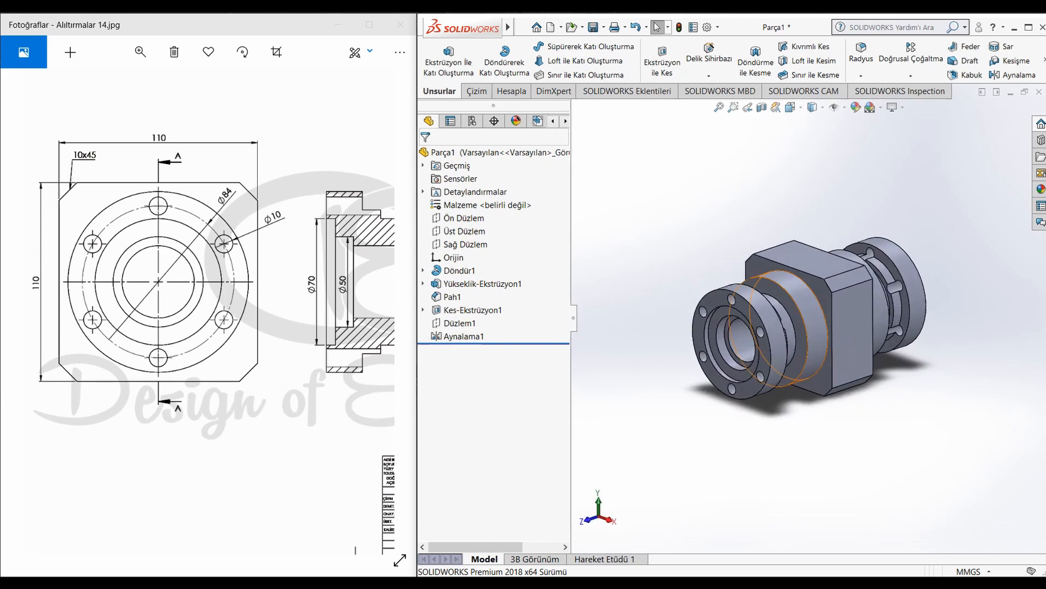
# Step: Set up a 2 mm fillet on one side's three circular step edges: block to collar, collar to neck, and neck to flange
pyautogui.scroll(-3, 807, 335)
pyautogui.moveTo(806, 319); pyautogui.dragTo(812, 339, button='middle')
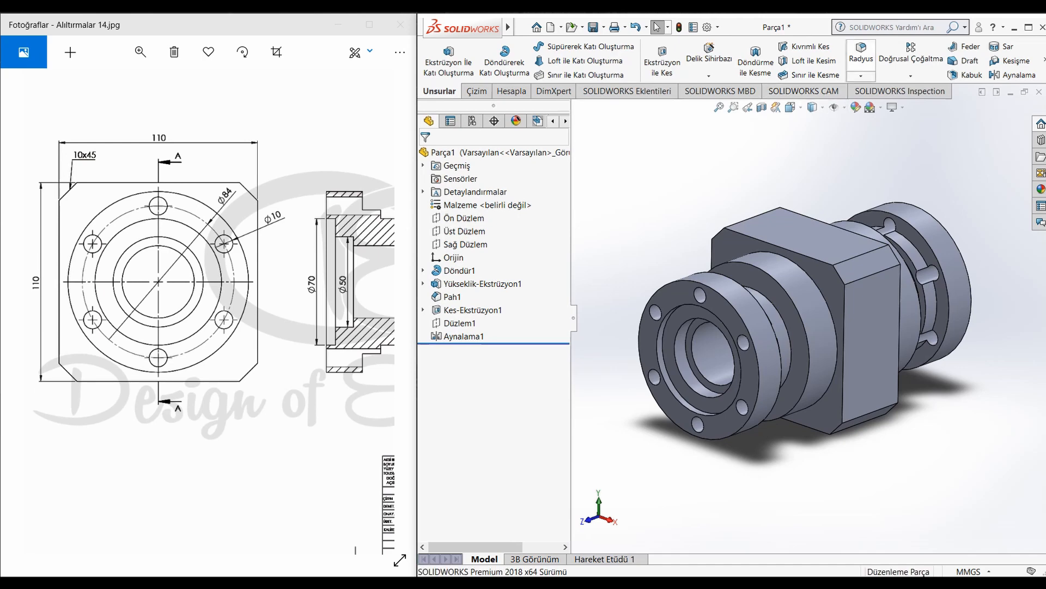
pyautogui.click(861, 55)
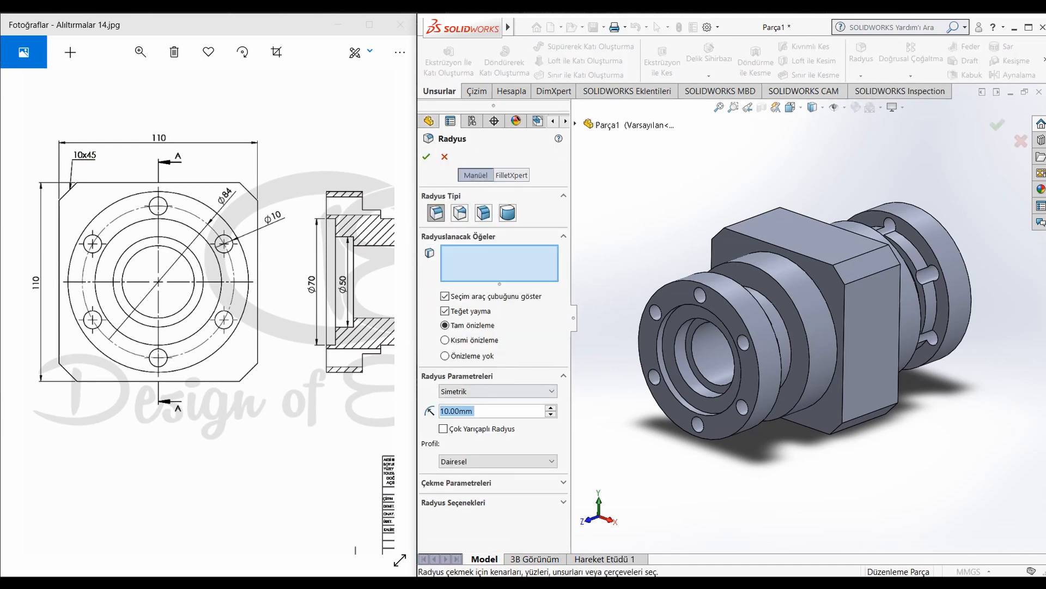
pyautogui.write('2')
pyautogui.press('Return')
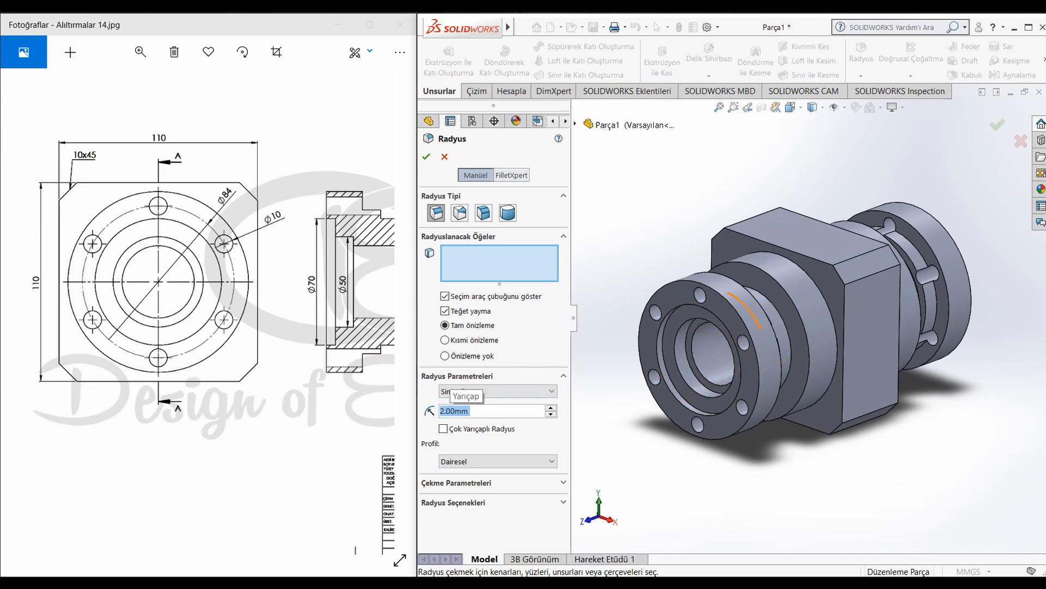
pyautogui.scroll(-2, 757, 303)
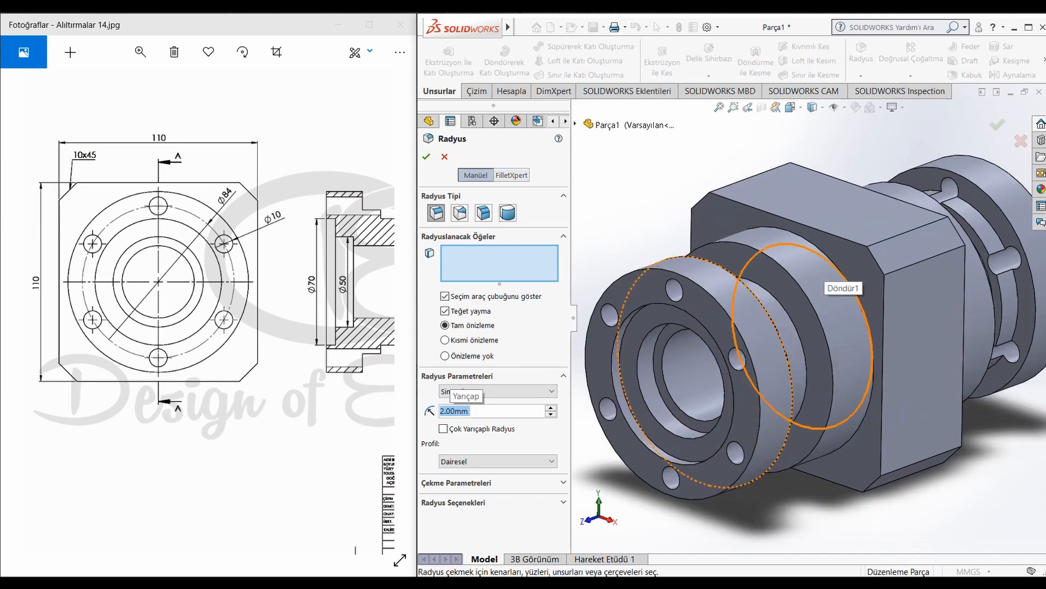
pyautogui.click(835, 267)
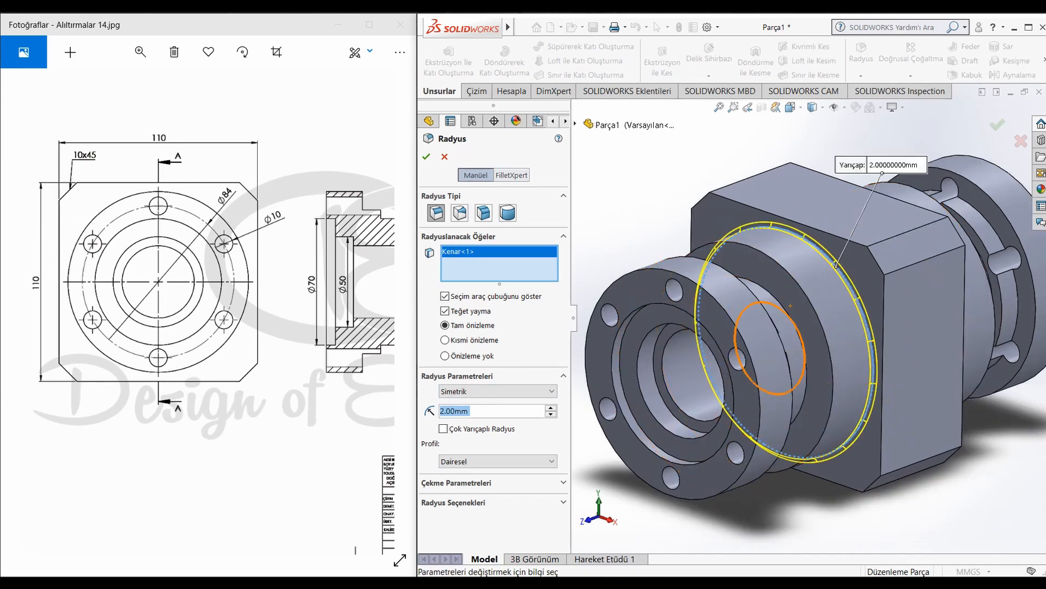
pyautogui.click(794, 311)
pyautogui.moveTo(794, 311); pyautogui.dragTo(661, 305, button='middle')
pyautogui.click(652, 314)
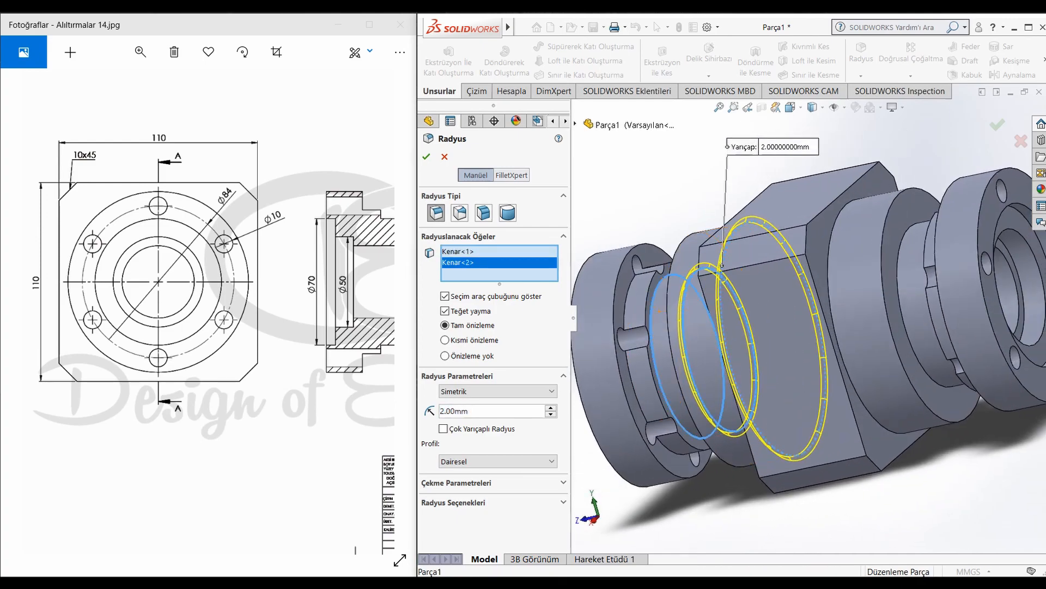
# Step: Add the three matching circular step edges on the opposite side of the block to the selection and apply the fillet
pyautogui.scroll(2, 782, 349)
pyautogui.moveTo(782, 349)
pyautogui.mouseDown(button='middle')
pyautogui.moveTo(851, 355)
pyautogui.moveTo(791, 333)
pyautogui.mouseUp(button='middle')
pyautogui.scroll(-3, 792, 332)
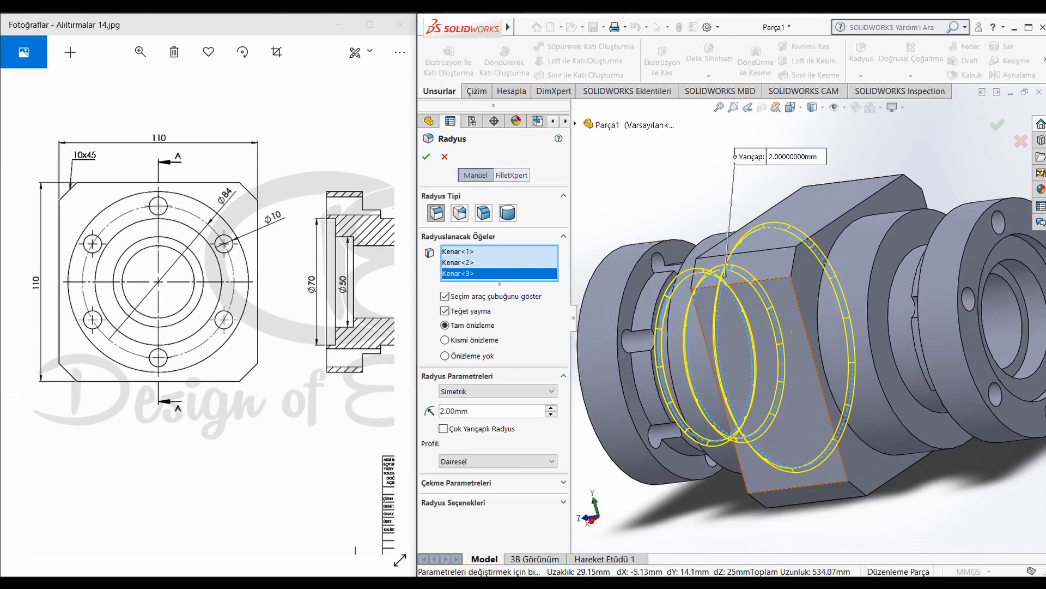
pyautogui.click(882, 256)
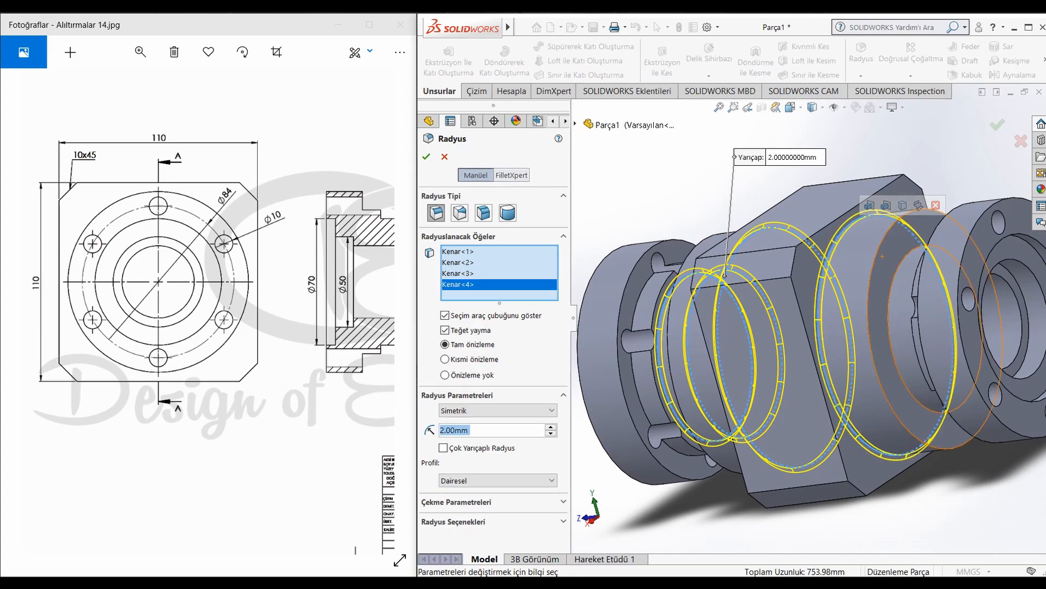
pyautogui.click(894, 281)
pyautogui.moveTo(899, 280); pyautogui.dragTo(984, 275, button='middle')
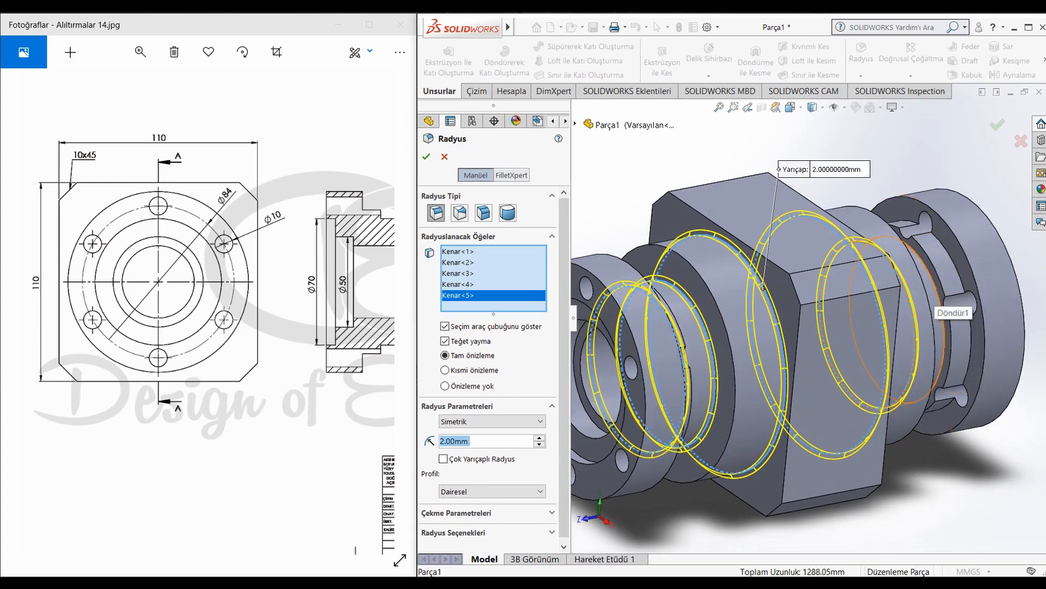
pyautogui.click(938, 290)
pyautogui.scroll(2, 935, 291)
pyautogui.moveTo(934, 292); pyautogui.dragTo(818, 297, button='middle')
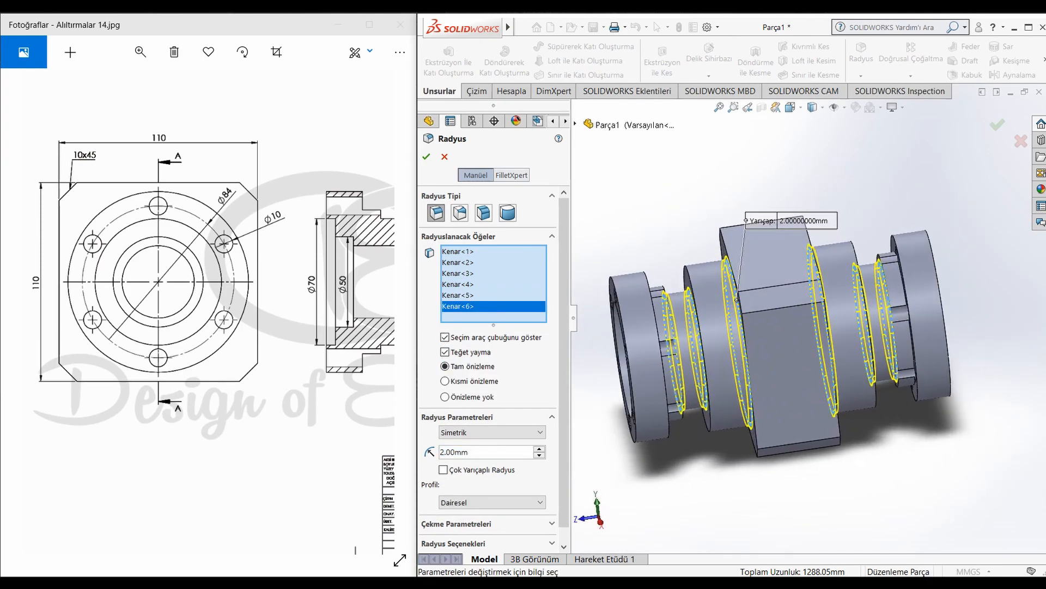
pyautogui.moveTo(807, 306)
pyautogui.mouseDown(button='middle')
pyautogui.moveTo(867, 300)
pyautogui.moveTo(826, 297)
pyautogui.mouseUp(button='middle')
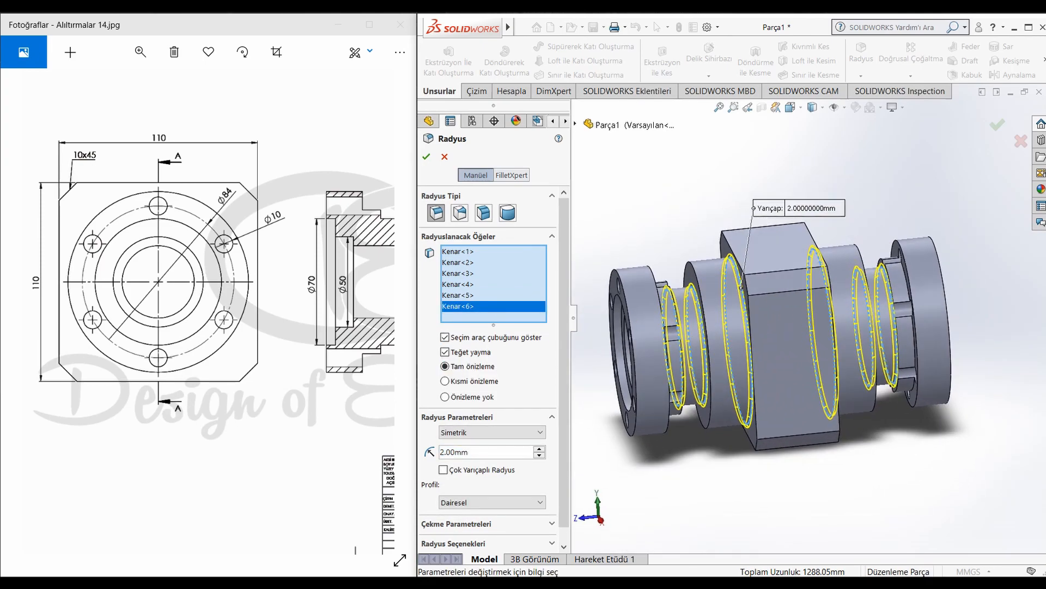
pyautogui.moveTo(826, 297); pyautogui.dragTo(825, 309, button='middle')
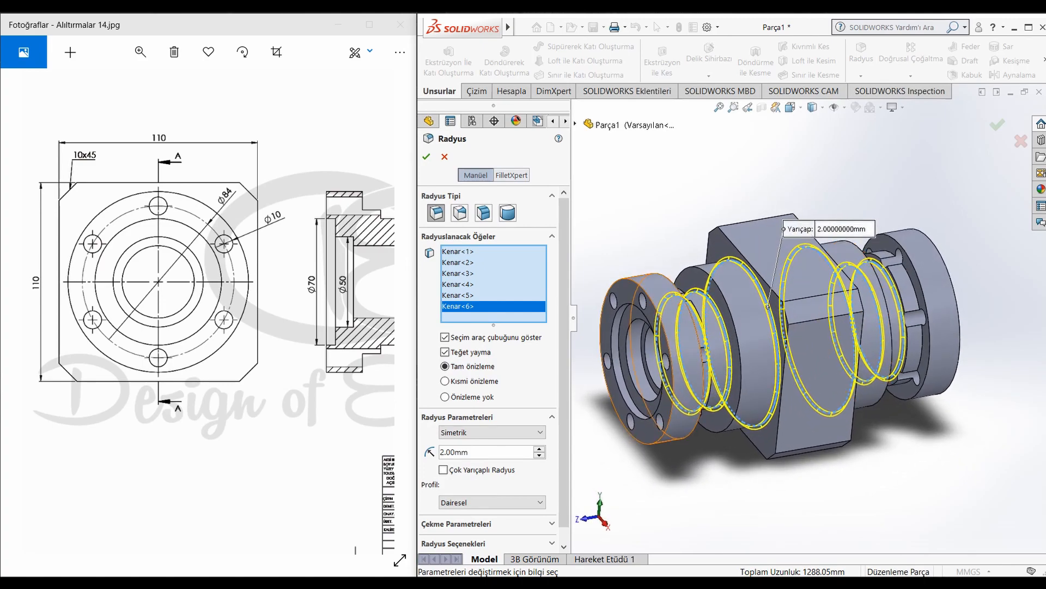
pyautogui.click(426, 156)
# Step: Edit the fillet feature to also round the outer circular edges of the two collars beside the square block
pyautogui.moveTo(818, 316); pyautogui.dragTo(872, 311, button='middle')
pyautogui.moveTo(780, 319)
pyautogui.mouseDown(button='middle')
pyautogui.moveTo(798, 303)
pyautogui.moveTo(873, 312)
pyautogui.moveTo(760, 324)
pyautogui.mouseUp(button='middle')
pyautogui.moveTo(840, 316); pyautogui.dragTo(810, 307, button='middle')
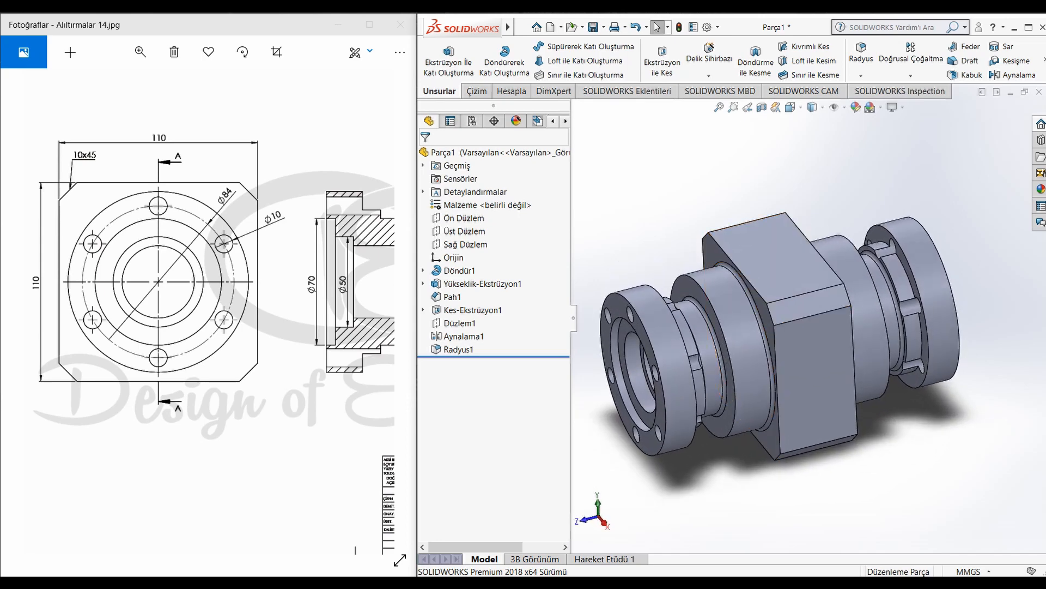
pyautogui.click(457, 349)
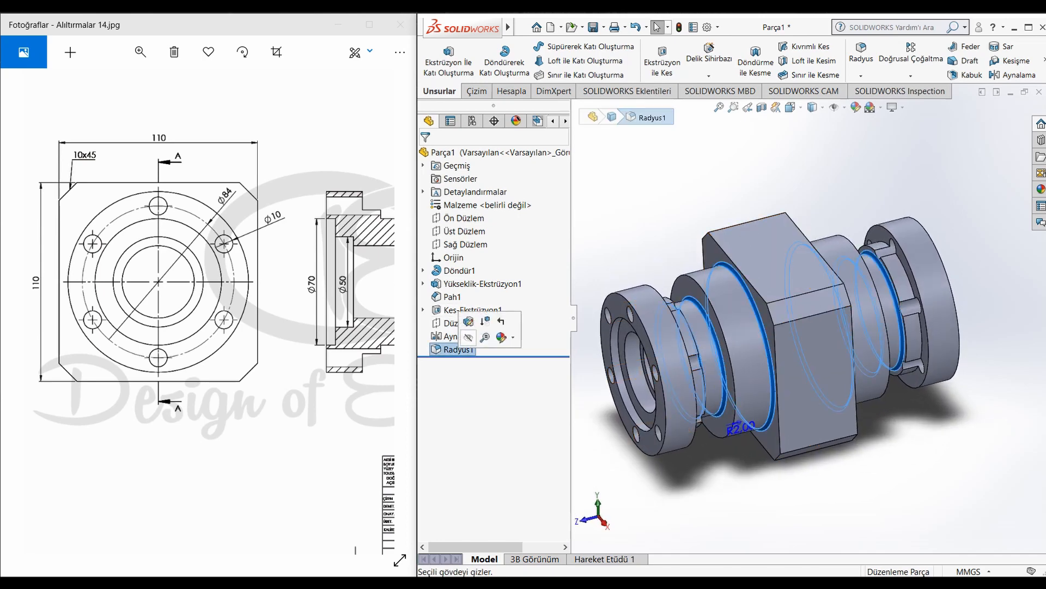
pyautogui.click(470, 322)
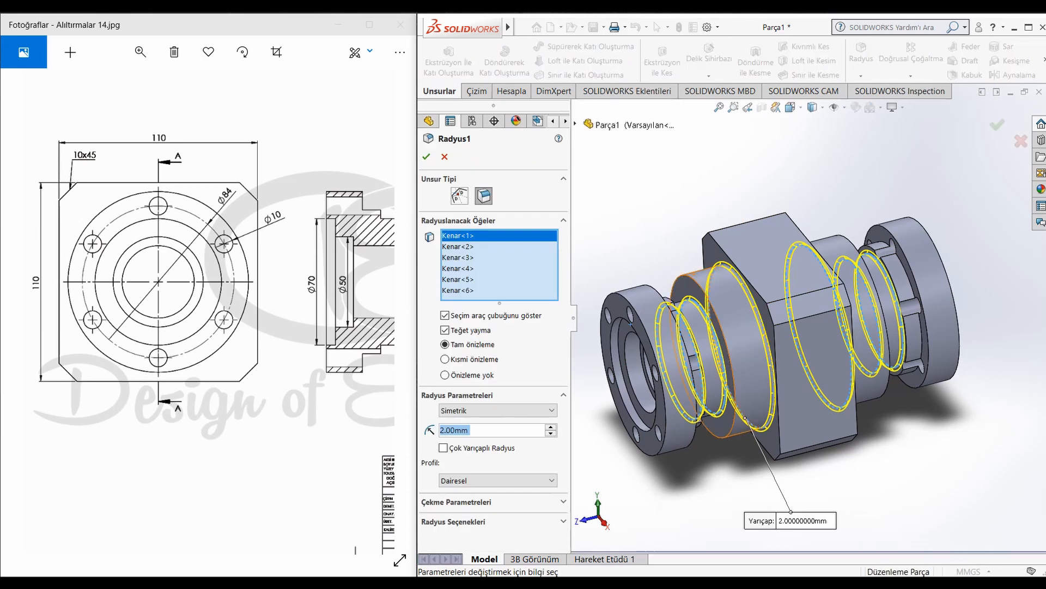
pyautogui.click(730, 261)
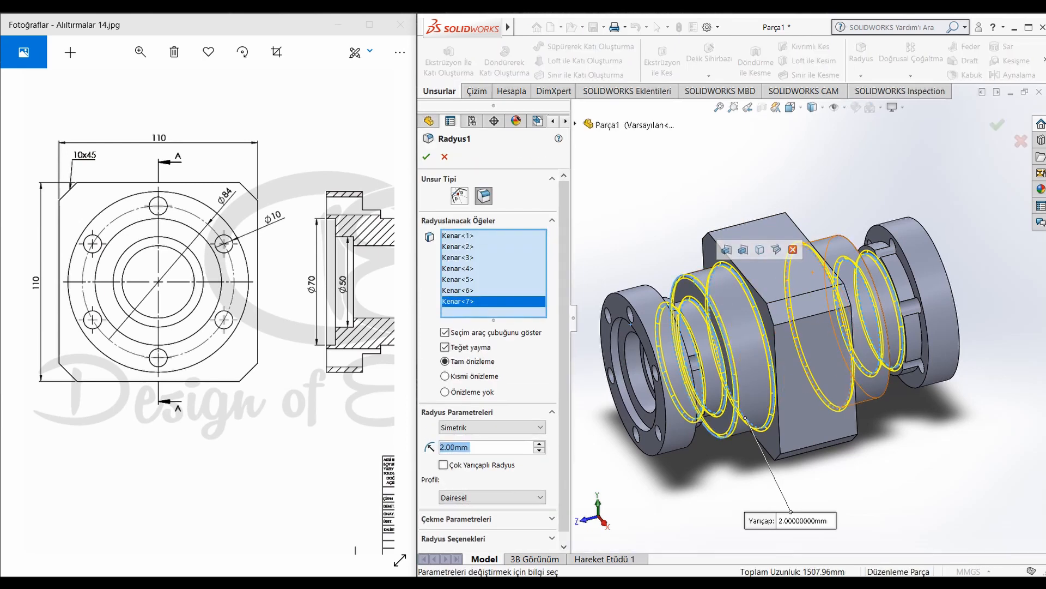
pyautogui.click(841, 236)
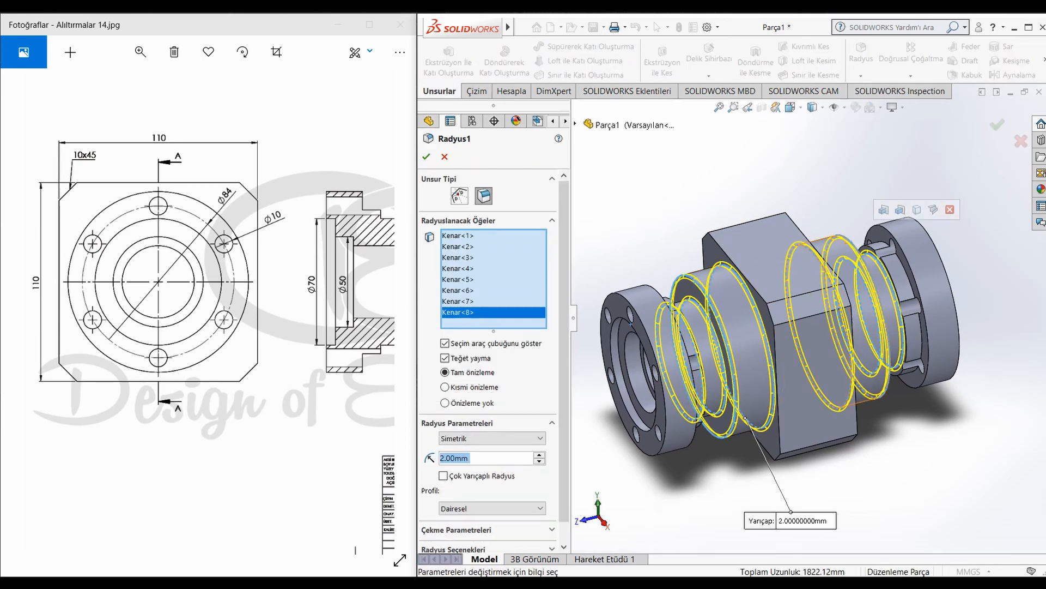
pyautogui.moveTo(839, 229)
pyautogui.mouseDown(button='middle')
pyautogui.moveTo(731, 226)
pyautogui.moveTo(840, 234)
pyautogui.mouseUp(button='middle')
pyautogui.click(426, 157)
pyautogui.moveTo(828, 240)
pyautogui.mouseDown(button='middle')
pyautogui.moveTo(703, 238)
pyautogui.moveTo(810, 275)
pyautogui.moveTo(842, 245)
pyautogui.mouseUp(button='middle')
pyautogui.scroll(1, 809, 275)
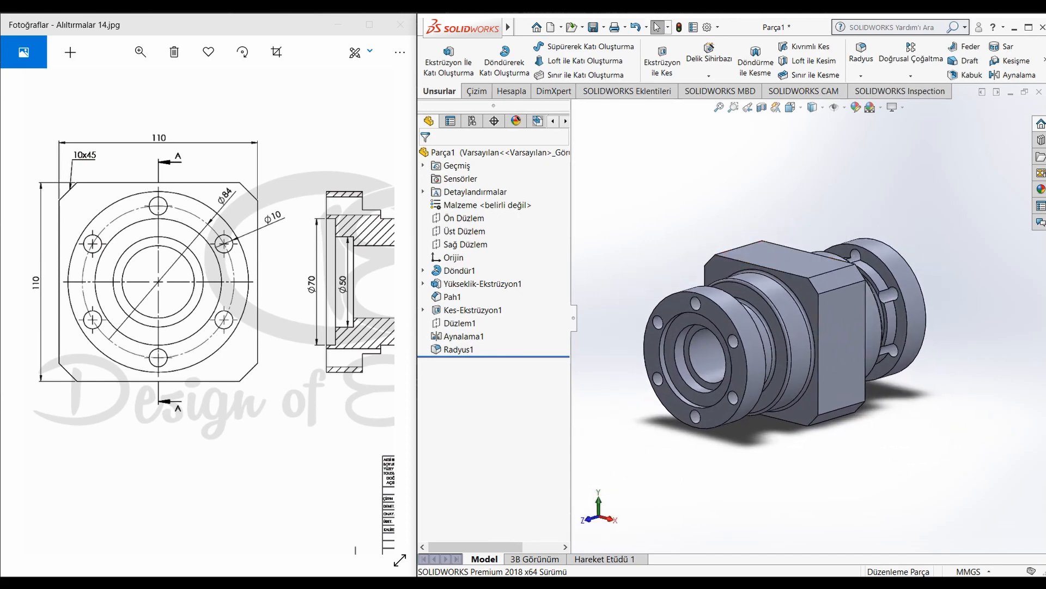